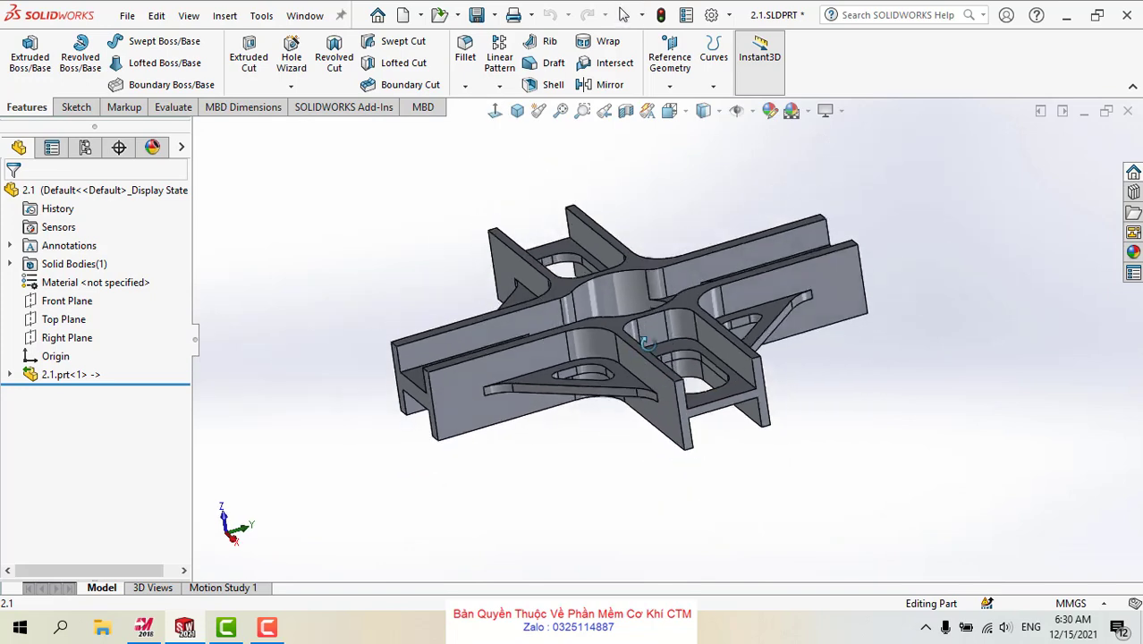
Start saving the part under a new format and choose the Desktop as the destination folder
{"action": "middle_click_drag", "start_coordinate": [660, 380], "coordinate": [711, 324]}
{"action": "scroll", "coordinate": [767, 359], "scroll_direction": "down", "scroll_amount": 3}
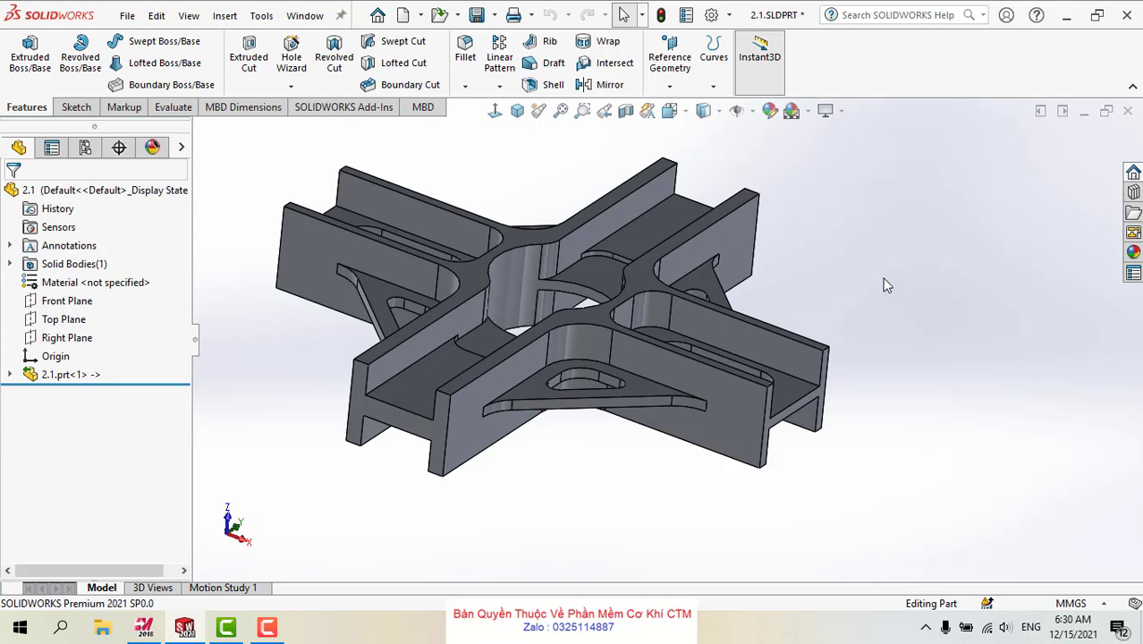
{"action": "middle_click_drag", "start_coordinate": [861, 205], "coordinate": [809, 272]}
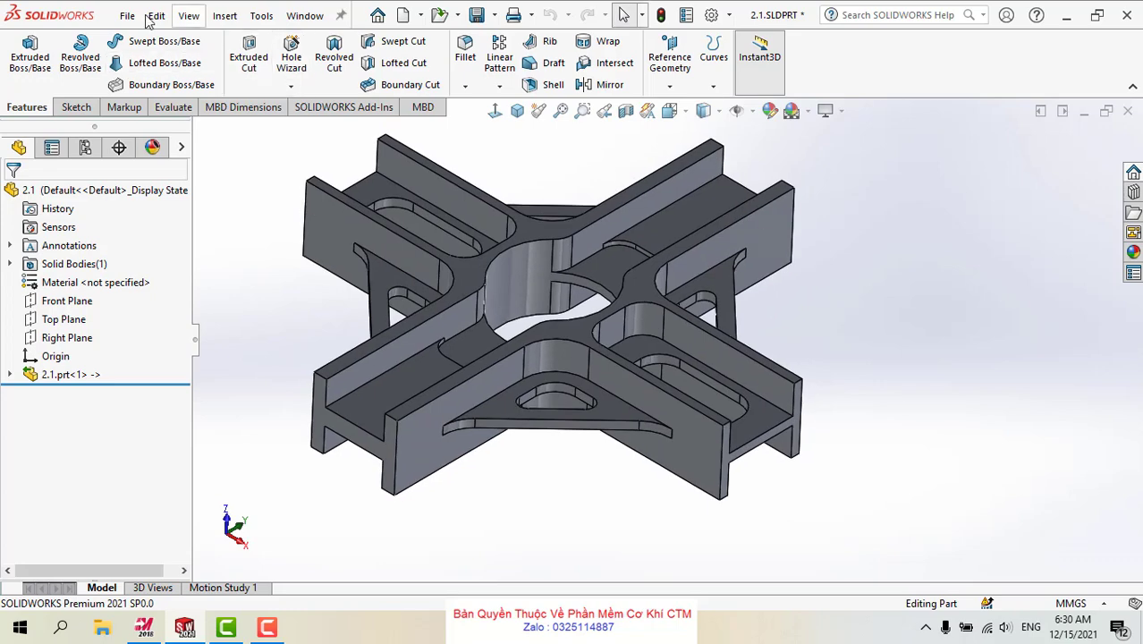
{"action": "left_click", "coordinate": [127, 15]}
{"action": "left_click", "coordinate": [161, 221]}
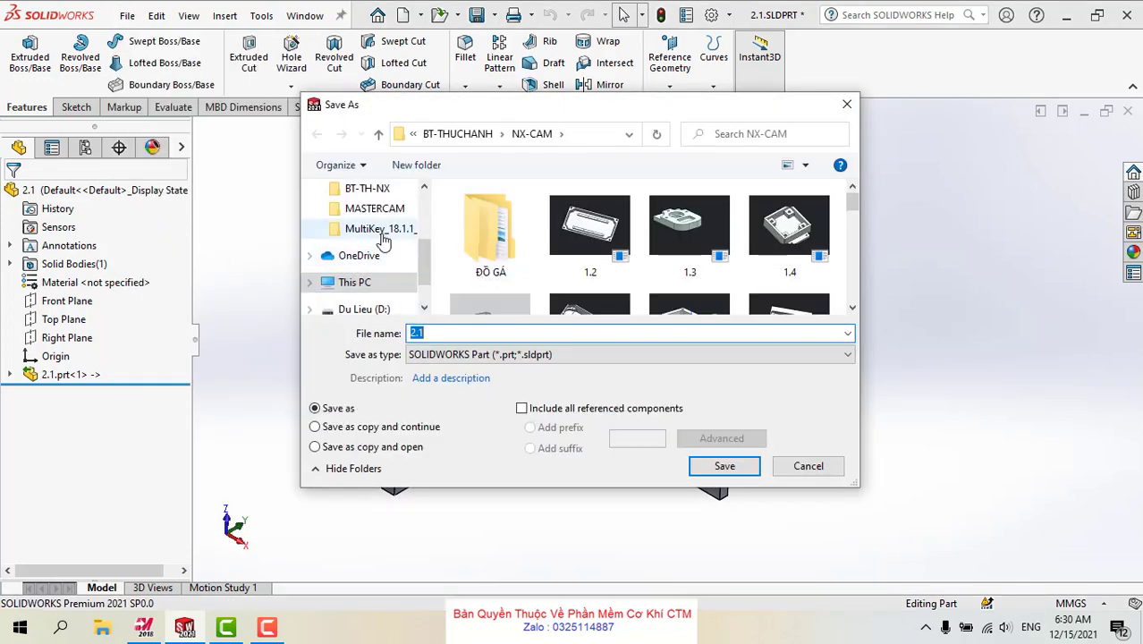
{"action": "scroll", "coordinate": [364, 268], "scroll_direction": "up", "scroll_amount": 1}
{"action": "scroll", "coordinate": [365, 260], "scroll_direction": "up", "scroll_amount": 3}
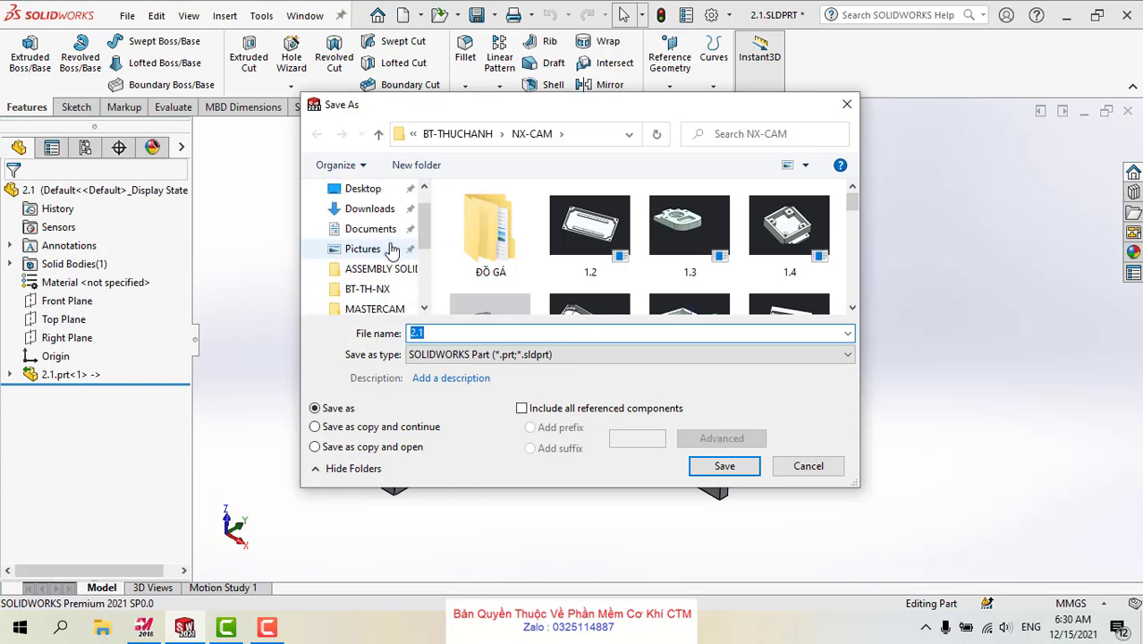
{"action": "left_click", "coordinate": [363, 223]}
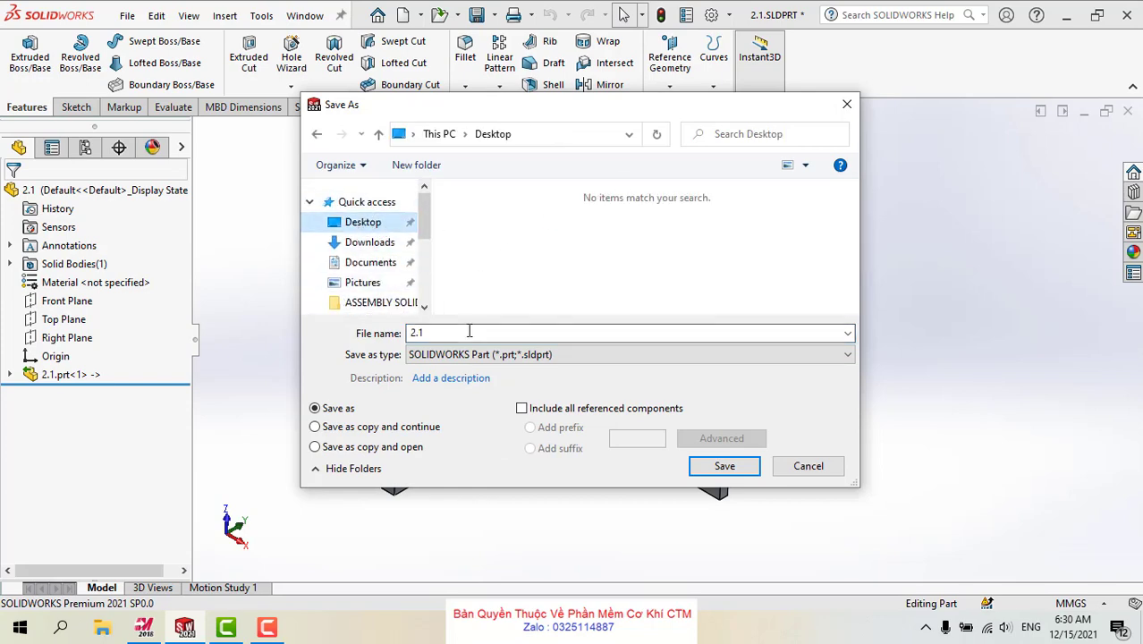
Export the part to the Desktop as a STEP AP203 file named 2.1
{"action": "left_click", "coordinate": [452, 356]}
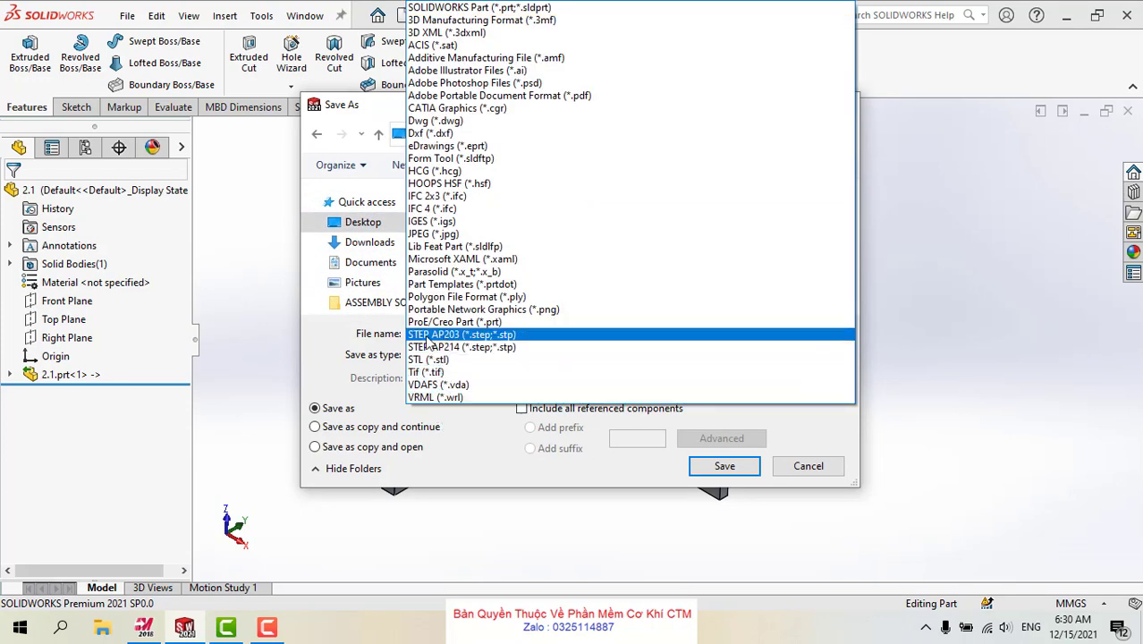
{"action": "left_click", "coordinate": [441, 337]}
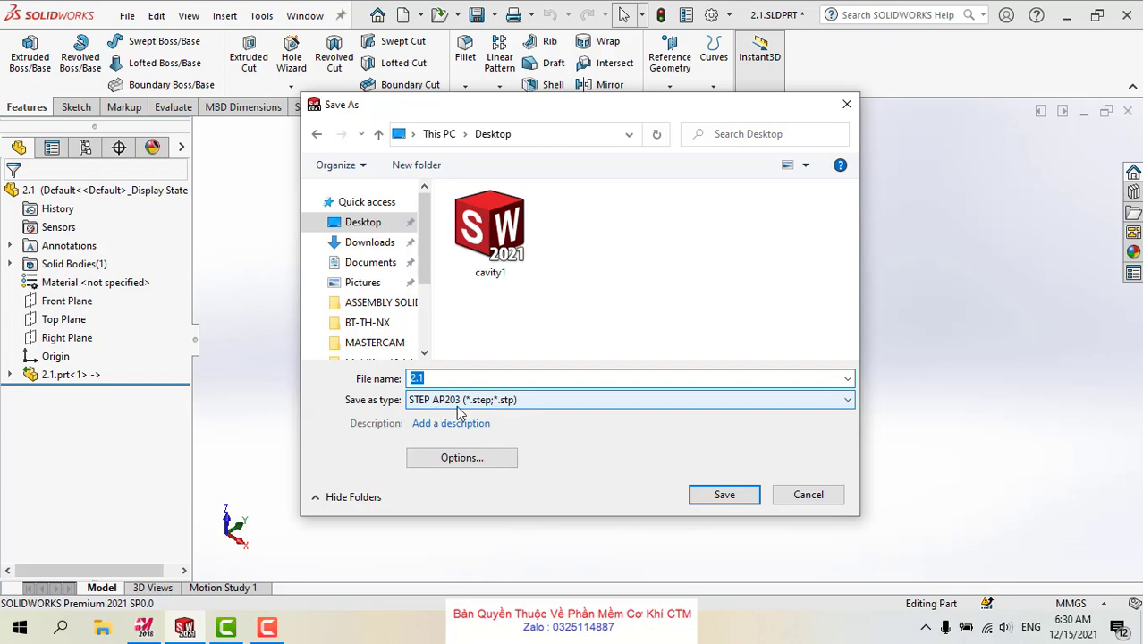
{"action": "left_click", "coordinate": [490, 405]}
{"action": "left_click", "coordinate": [431, 396]}
{"action": "left_click", "coordinate": [722, 494]}
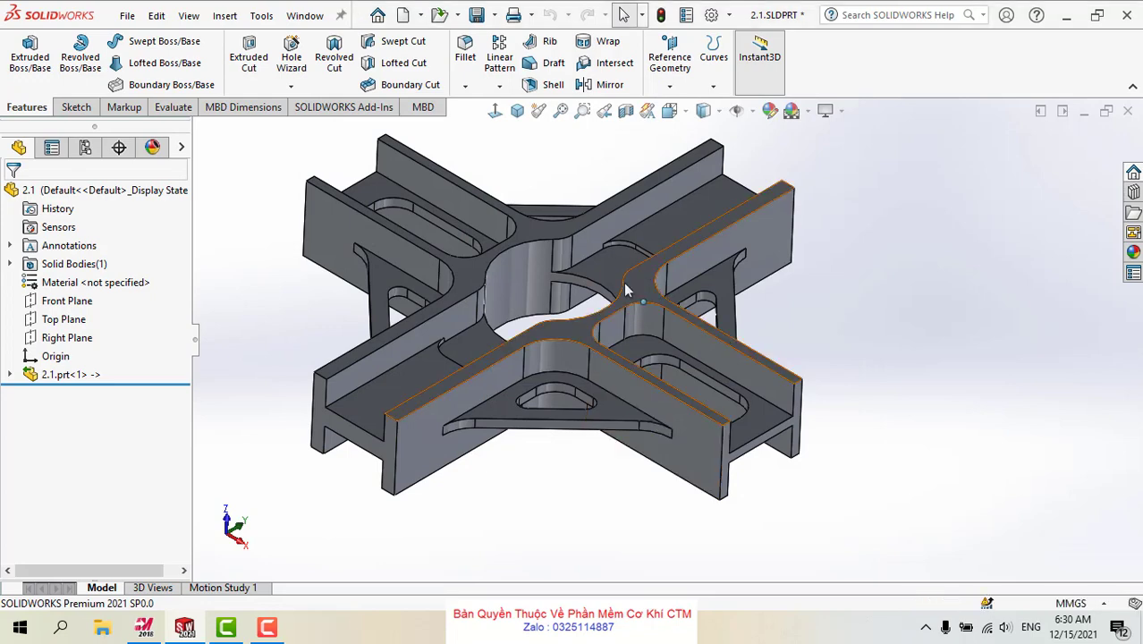
Close SOLIDWORKS and move the exported 2.1 file to an open area in the upper middle of the refreshed desktop
{"action": "left_click", "coordinate": [1126, 16]}
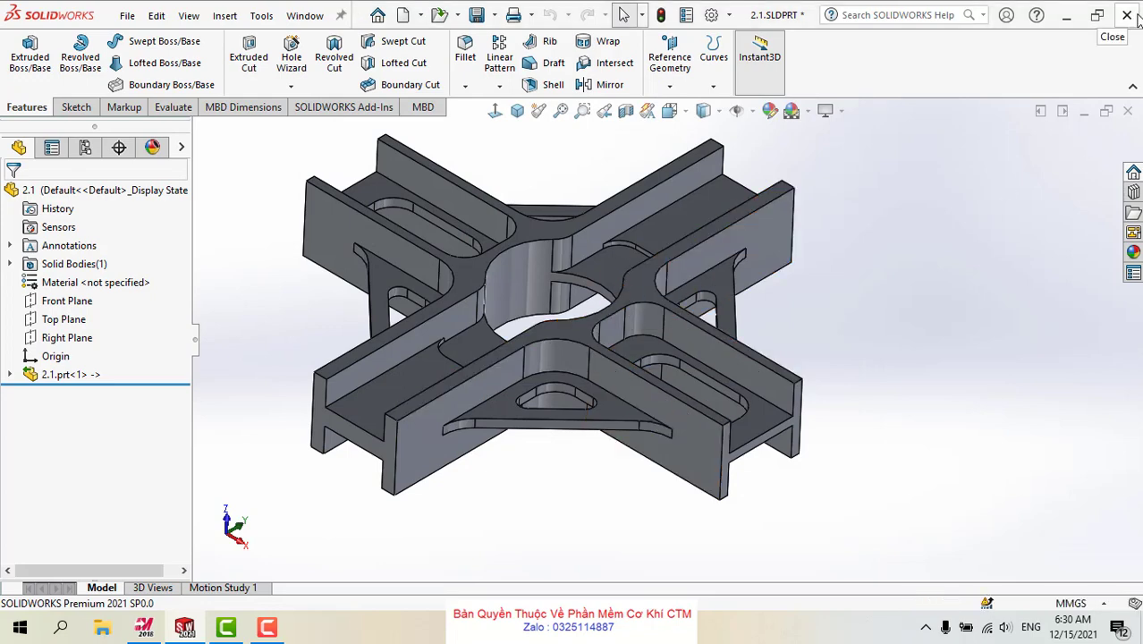
{"action": "left_click", "coordinate": [501, 331]}
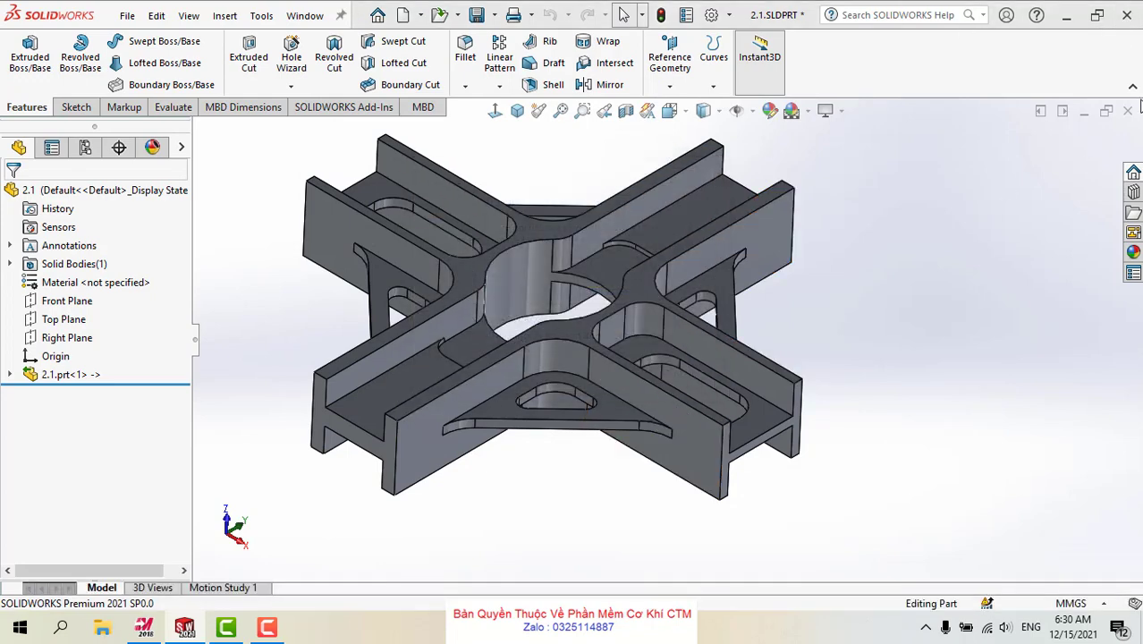
{"action": "right_click", "coordinate": [494, 181]}
{"action": "left_click", "coordinate": [528, 199]}
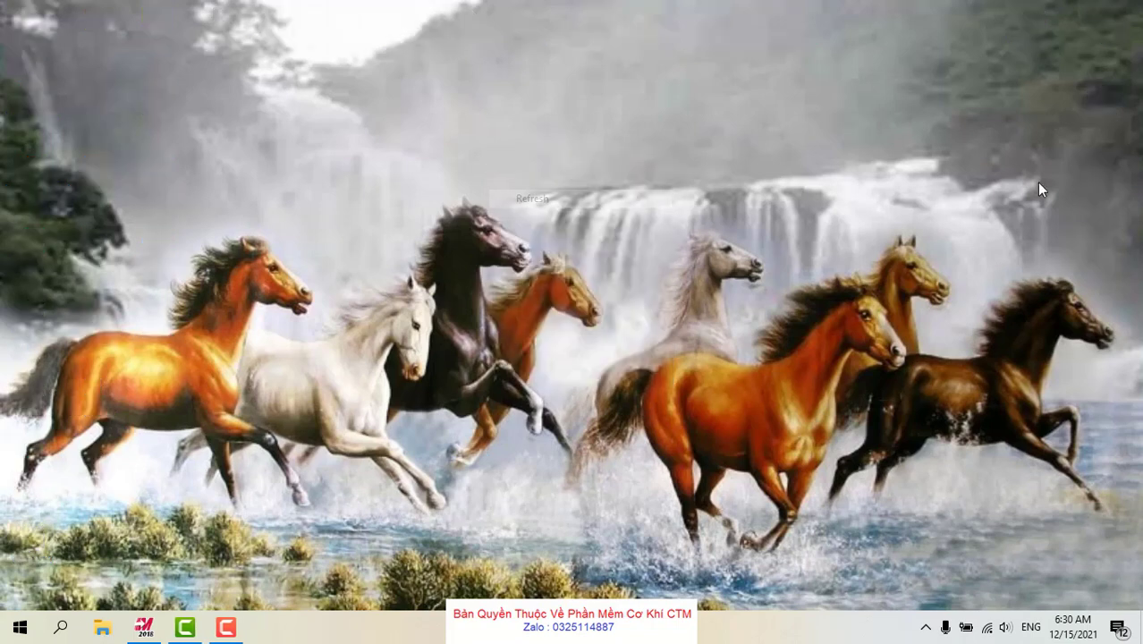
{"action": "left_click_drag", "start_coordinate": [88, 460], "coordinate": [594, 166]}
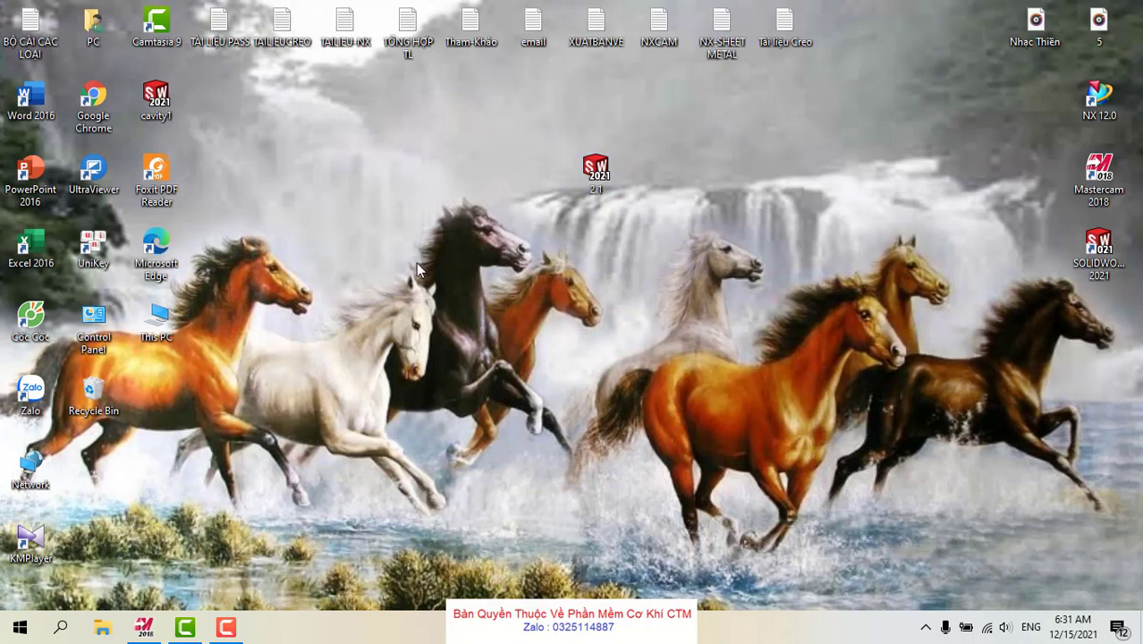
Switch to Mastercam and set the graphics view to Isometric (WCS)
{"action": "left_click", "coordinate": [143, 628]}
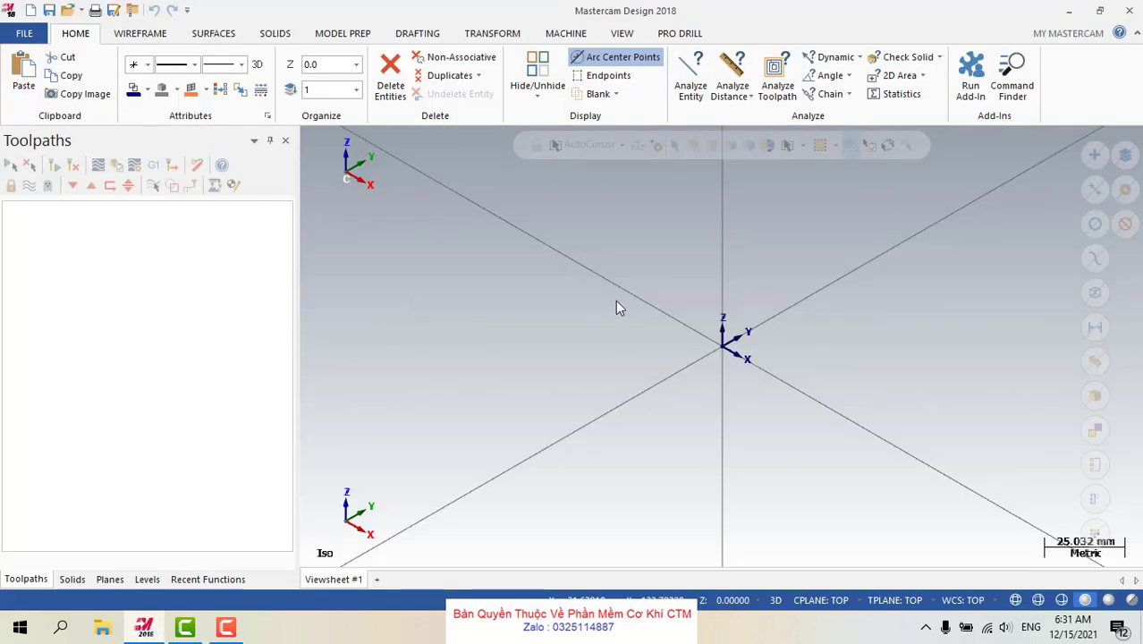
{"action": "scroll", "coordinate": [536, 308], "scroll_direction": "down", "scroll_amount": 2}
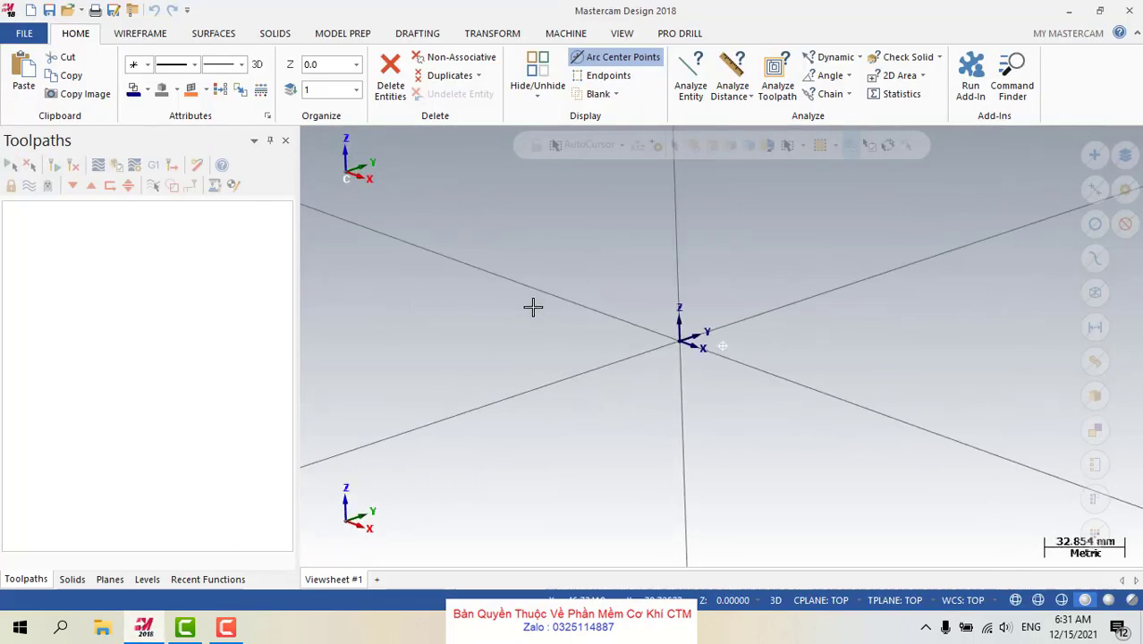
{"action": "middle_click_drag", "start_coordinate": [532, 308], "coordinate": [508, 294]}
{"action": "right_click", "coordinate": [505, 293]}
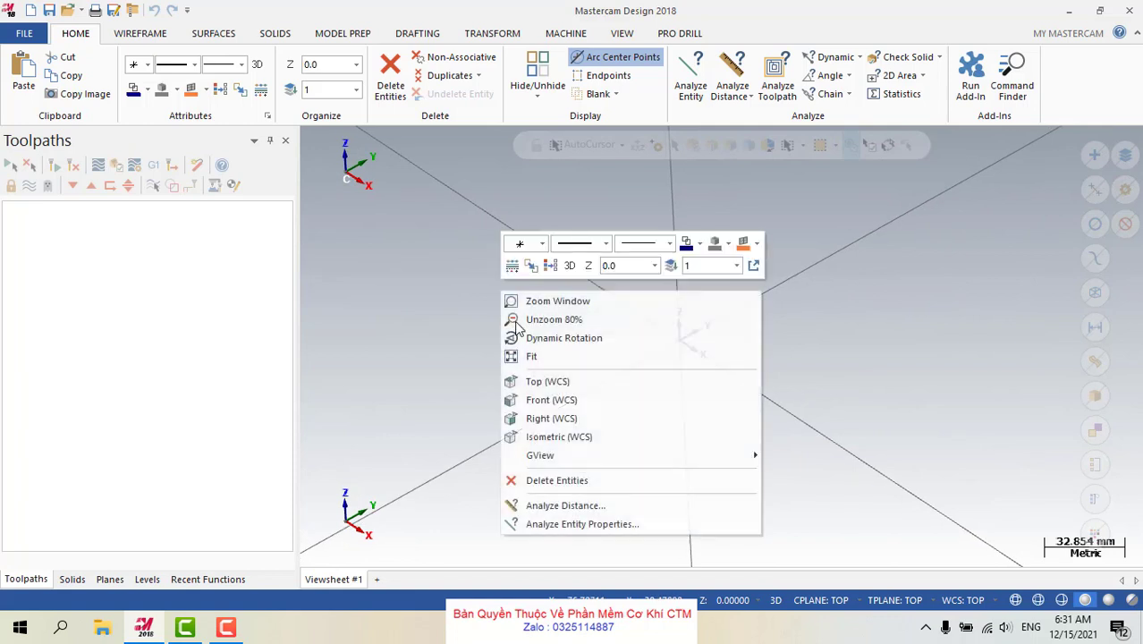
{"action": "left_click", "coordinate": [543, 438]}
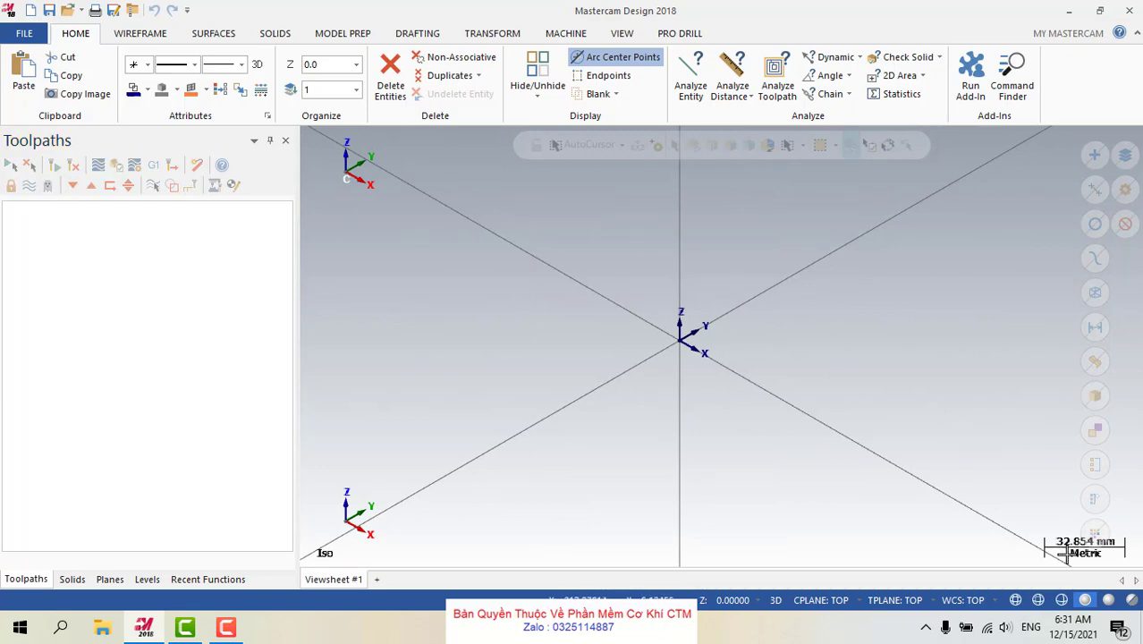
In the system configuration, select the metric mcamxm.config as both the current and the startup configuration
{"action": "left_click", "coordinate": [24, 33]}
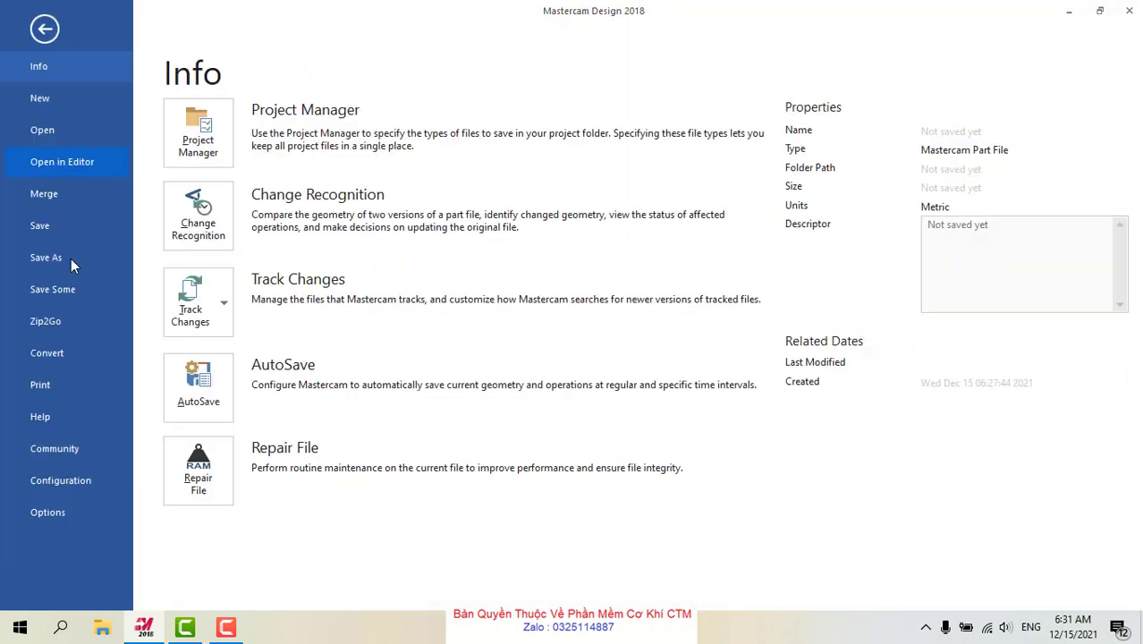
{"action": "left_click", "coordinate": [60, 482]}
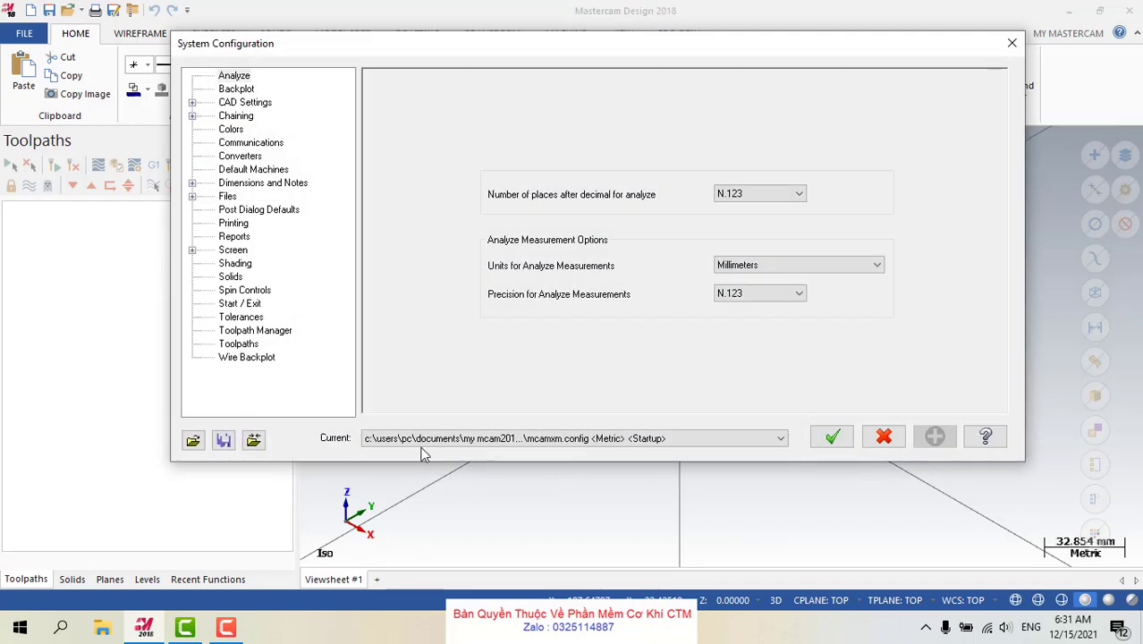
{"action": "left_click", "coordinate": [424, 440]}
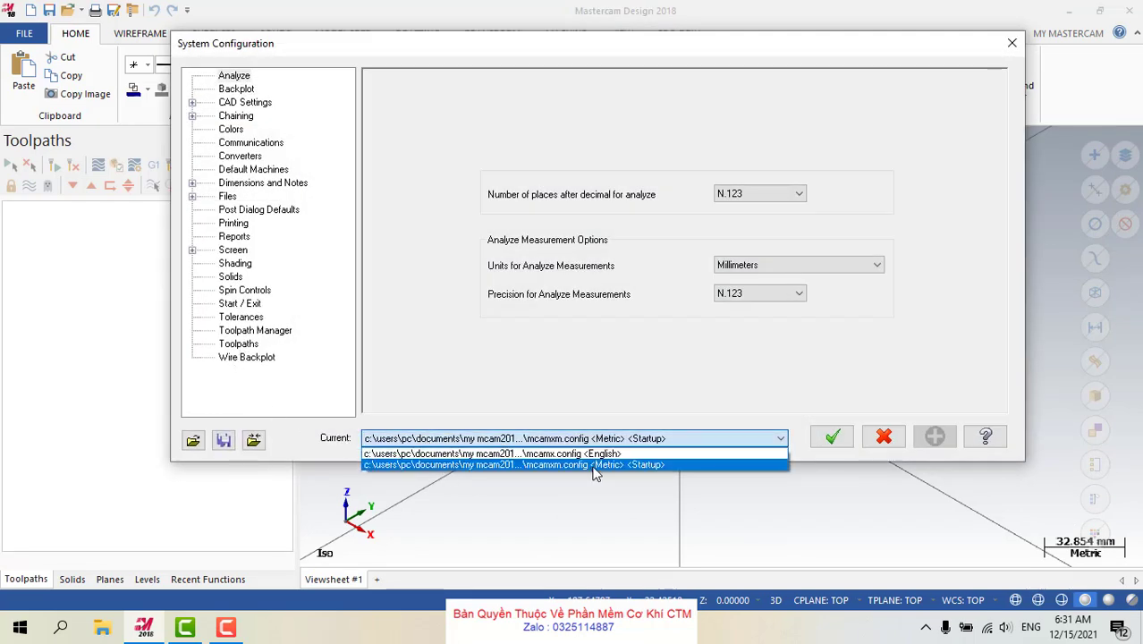
{"action": "left_click", "coordinate": [565, 465]}
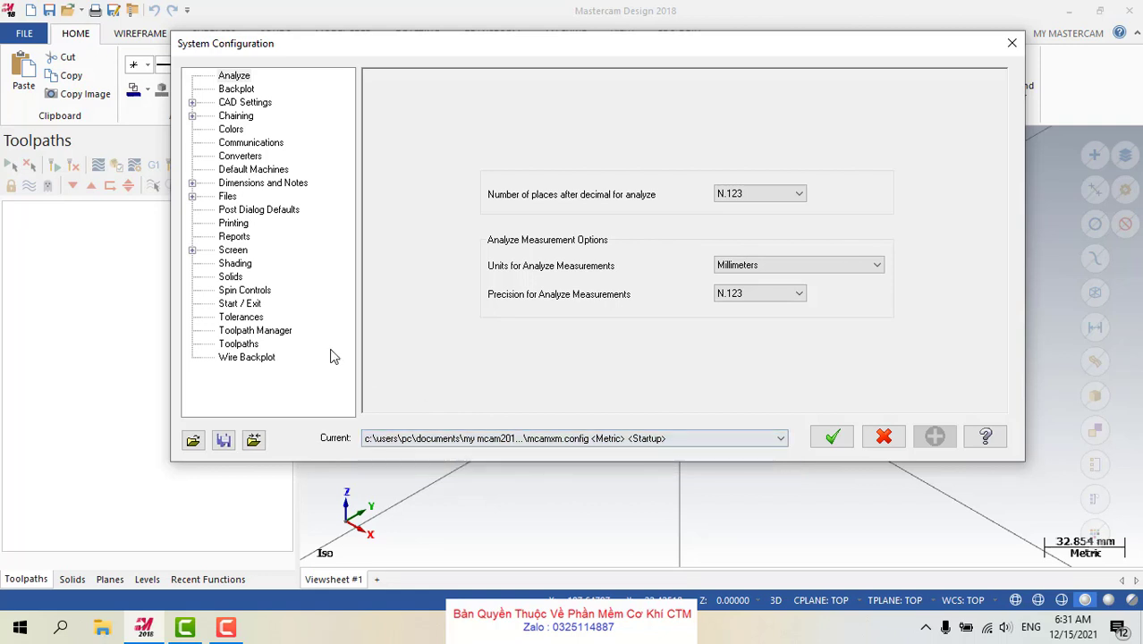
{"action": "left_click", "coordinate": [241, 305]}
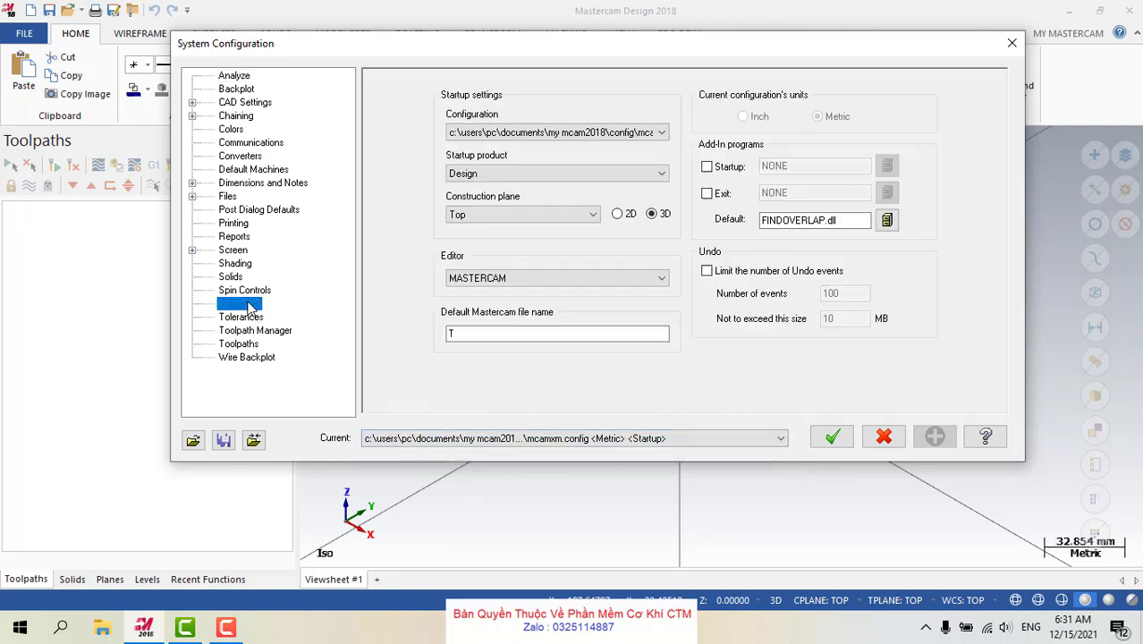
{"action": "left_click", "coordinate": [548, 134]}
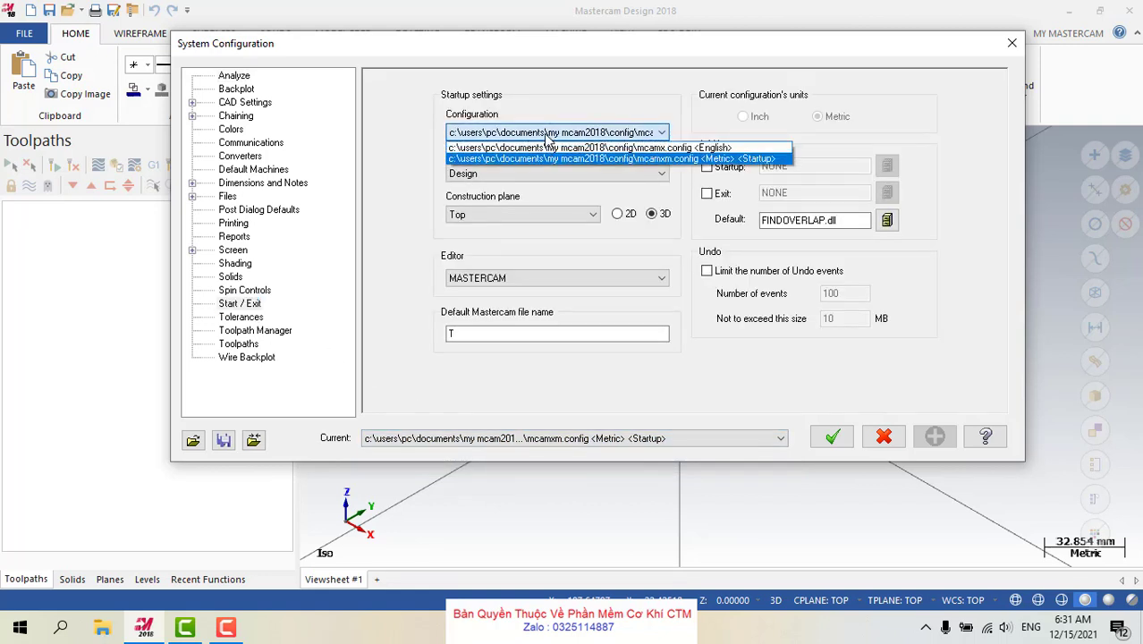
{"action": "left_click", "coordinate": [597, 161]}
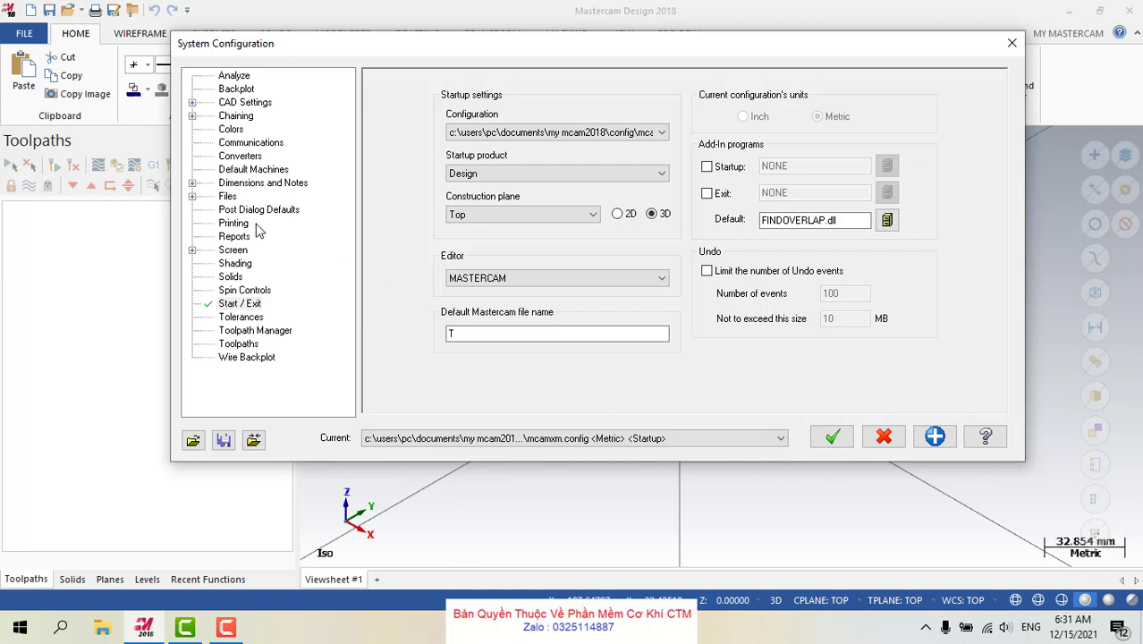
Check the Background (gradient start) color setting and accept the configuration for this session only, without saving it to the file
{"action": "left_click", "coordinate": [230, 129]}
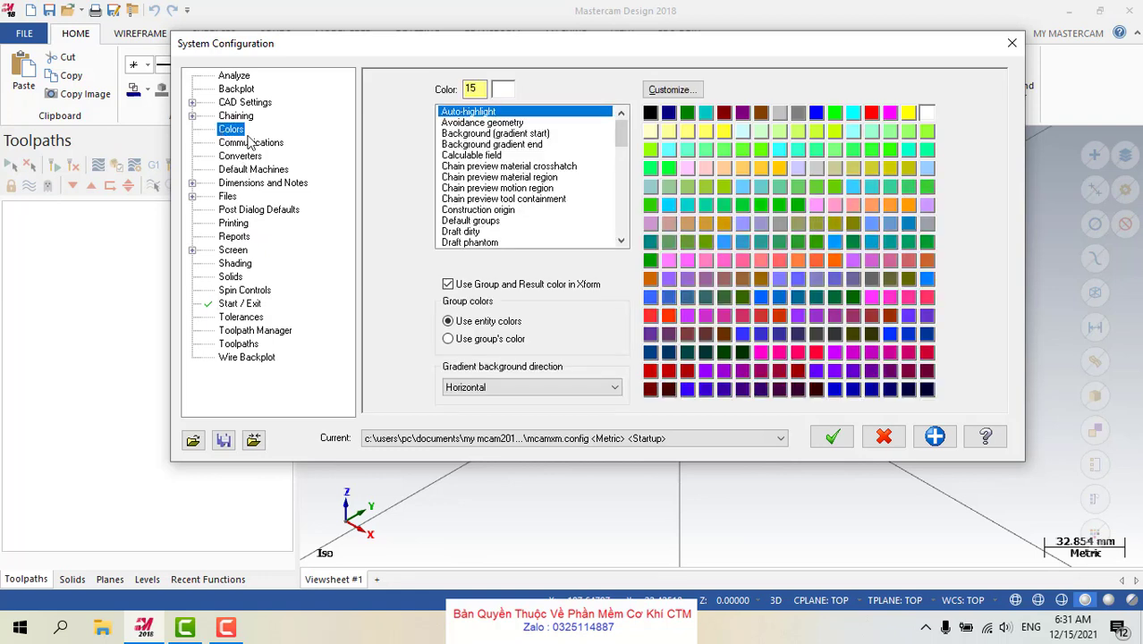
{"action": "left_click", "coordinate": [473, 133]}
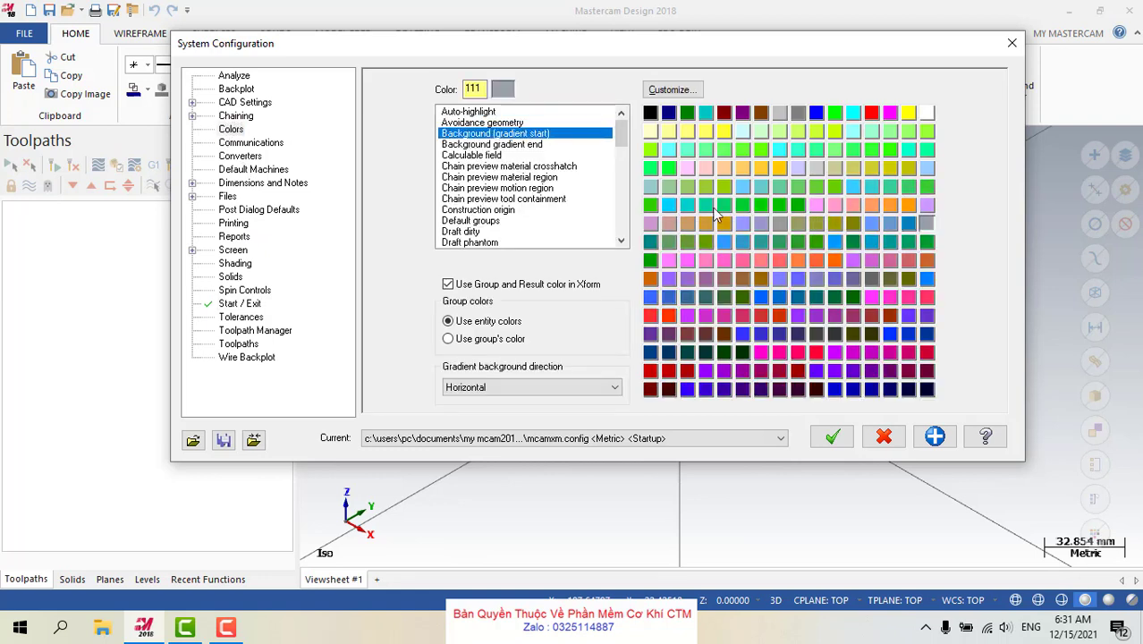
{"action": "left_click", "coordinate": [832, 437]}
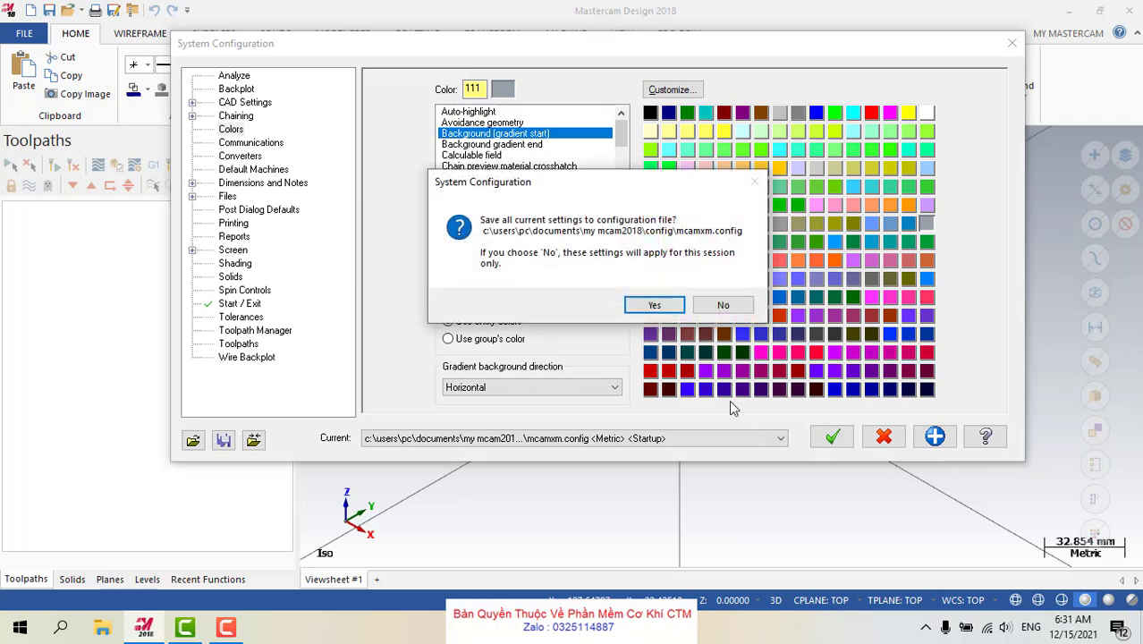
{"action": "left_click", "coordinate": [703, 306]}
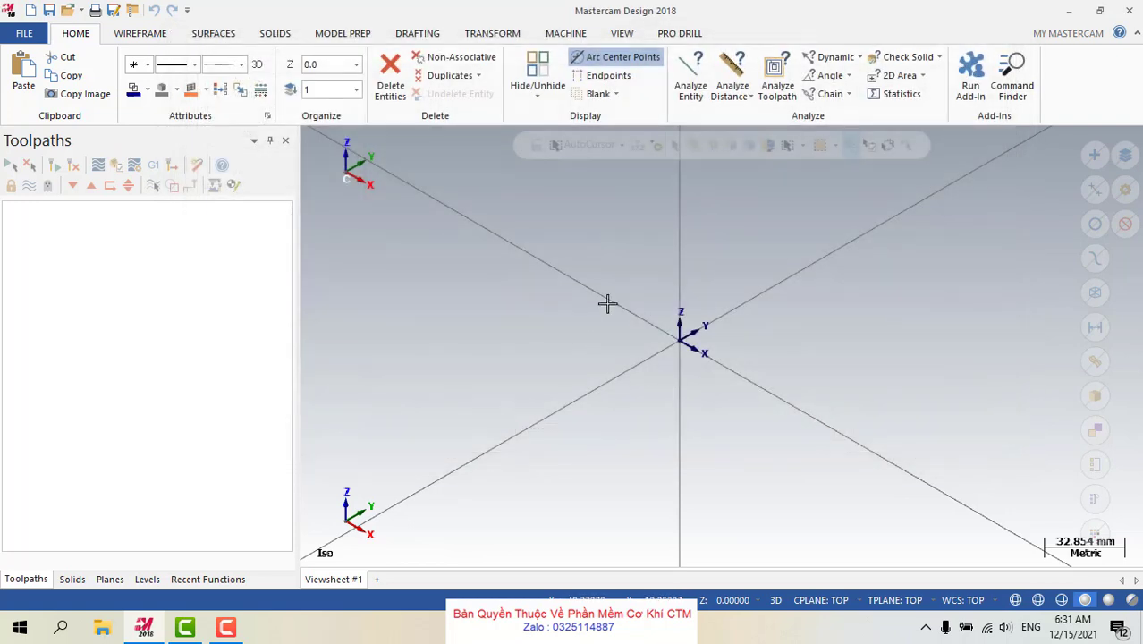
Turn off the display of the Recent Functions manager
{"action": "scroll", "coordinate": [630, 324], "scroll_direction": "down", "scroll_amount": 3}
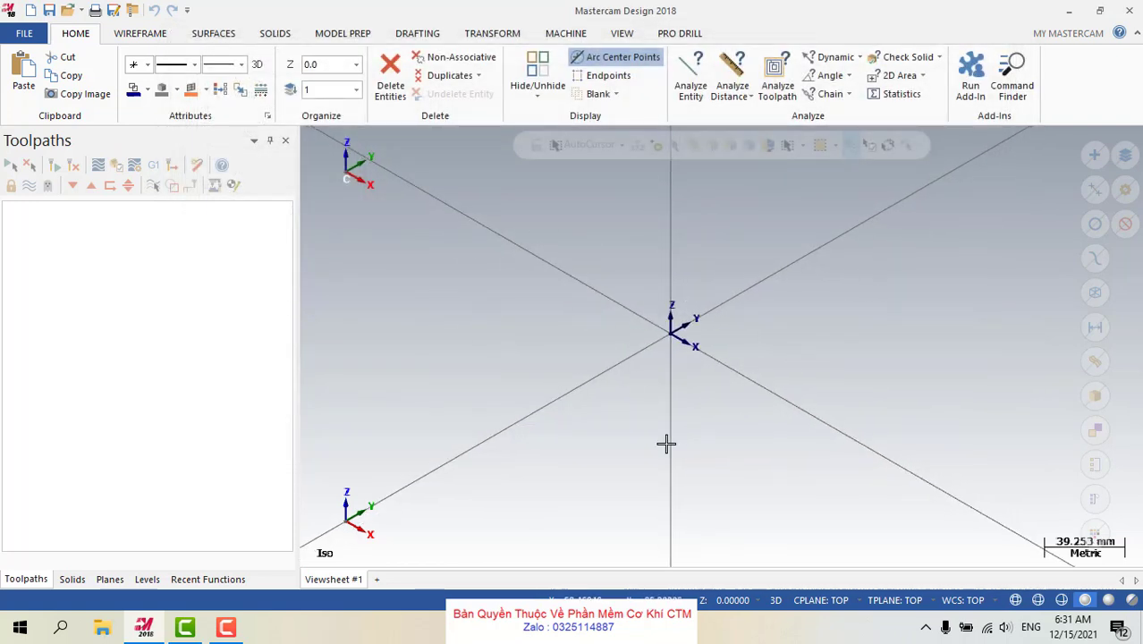
{"action": "left_click", "coordinate": [620, 34]}
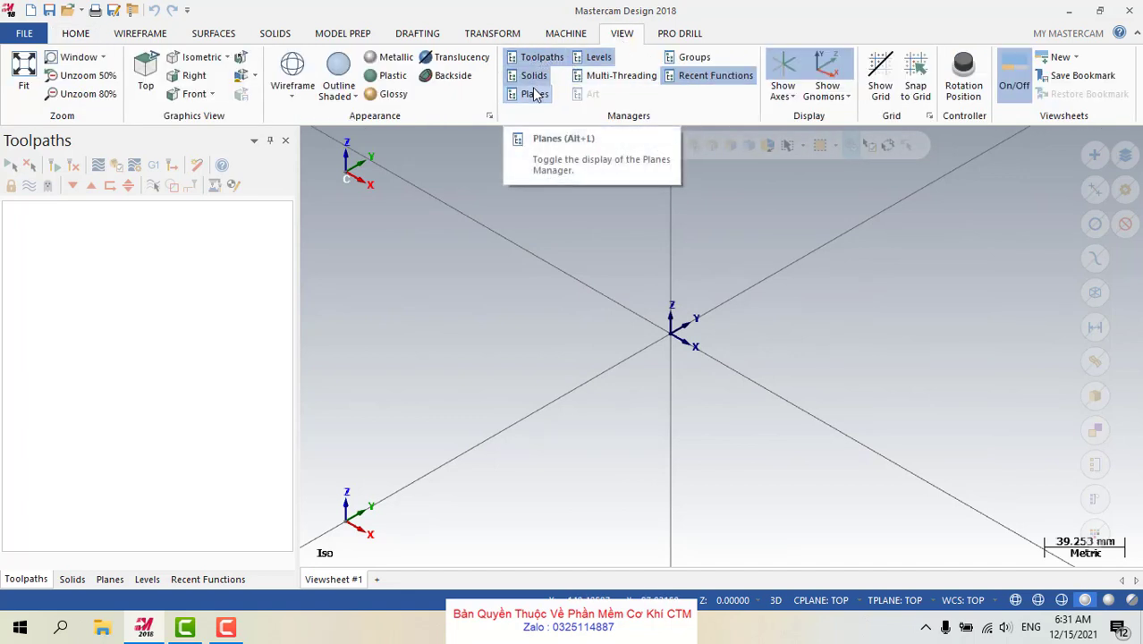
{"action": "left_click", "coordinate": [707, 77]}
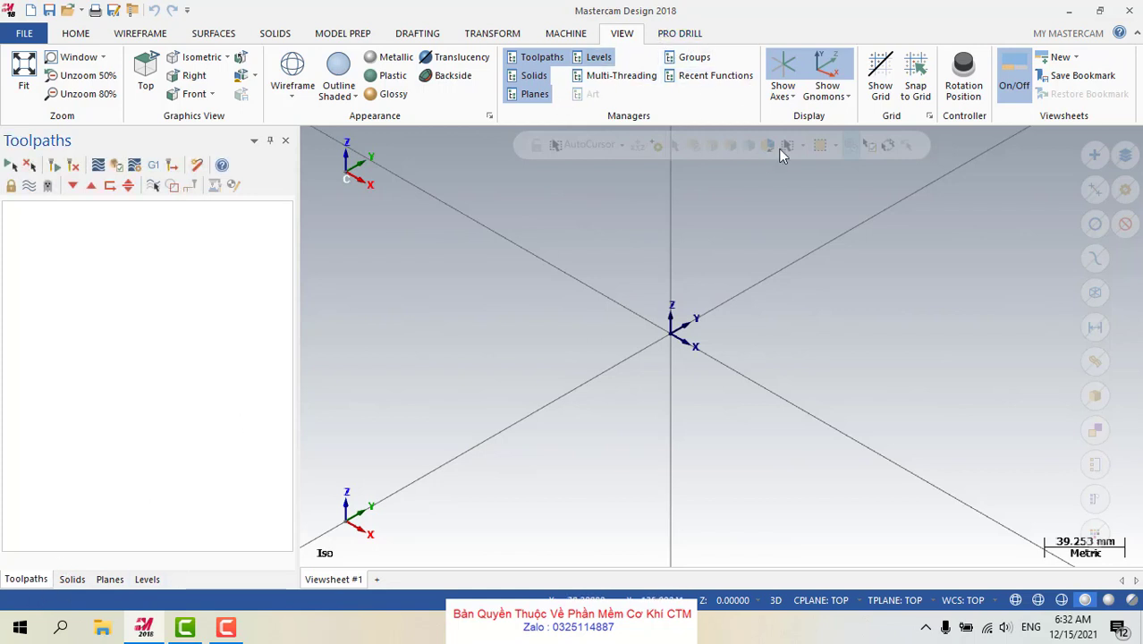
Look through the Solids, Planes and Levels managers and return to the Toolpaths manager
{"action": "left_click", "coordinate": [70, 582]}
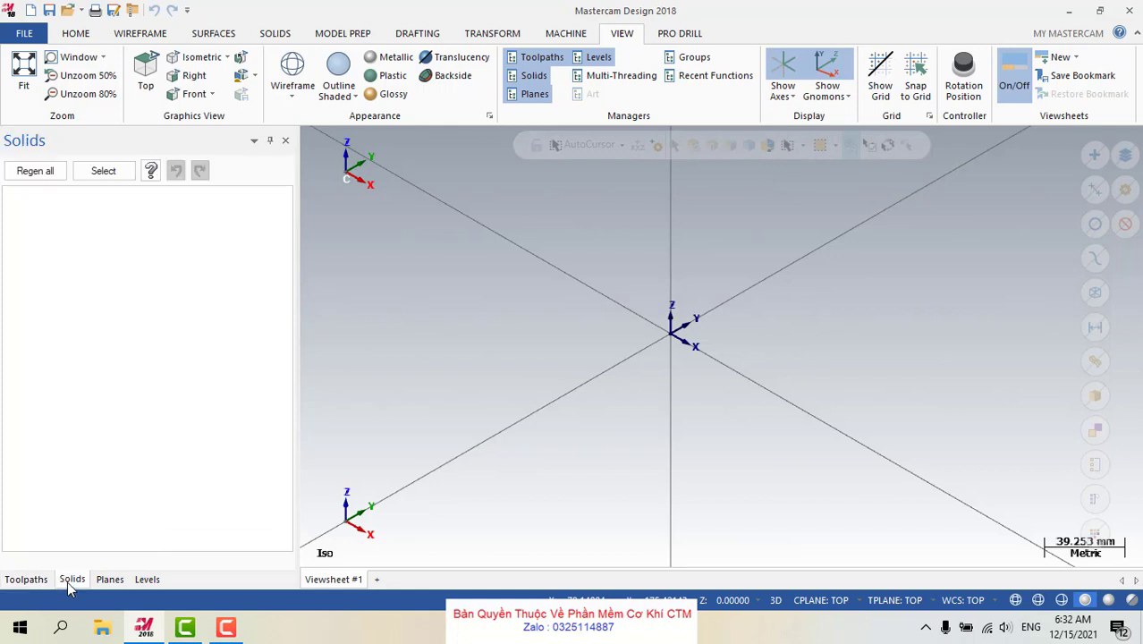
{"action": "left_click", "coordinate": [109, 579]}
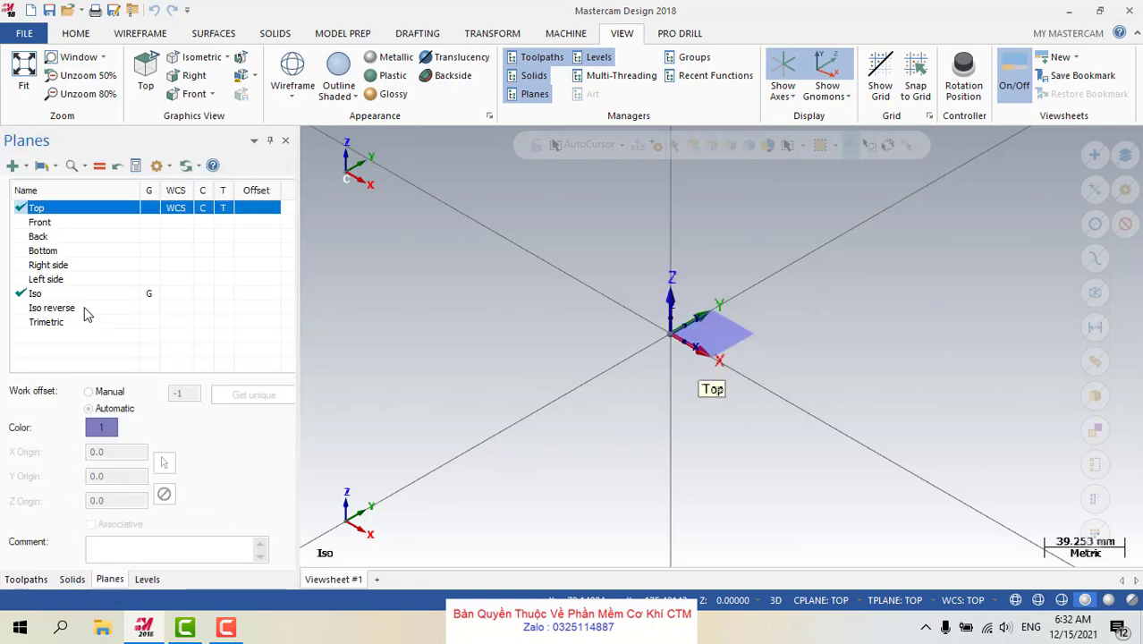
{"action": "left_click", "coordinate": [146, 580]}
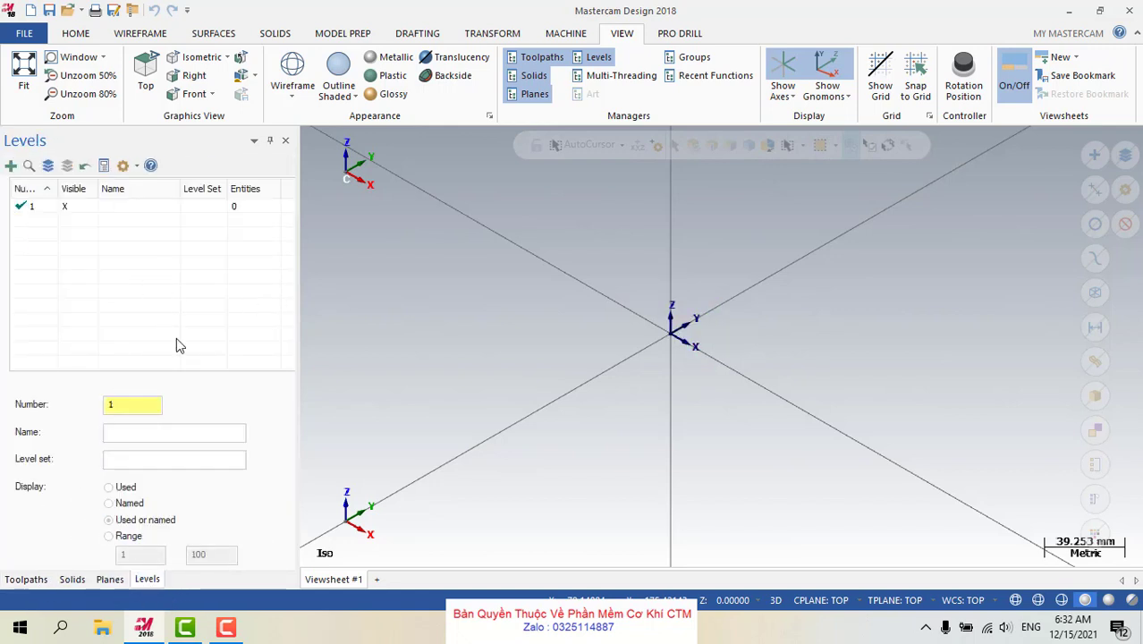
{"action": "left_click", "coordinate": [27, 580]}
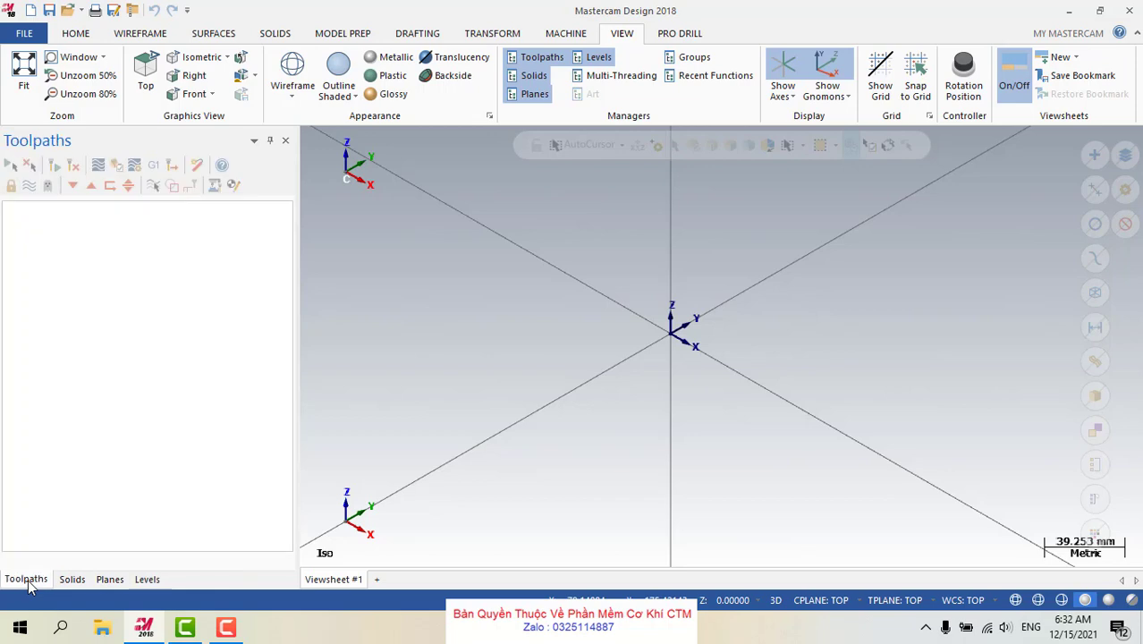
Browse the computer for a file to open and go to the Desktop folder
{"action": "left_click", "coordinate": [24, 36]}
{"action": "left_click", "coordinate": [44, 134]}
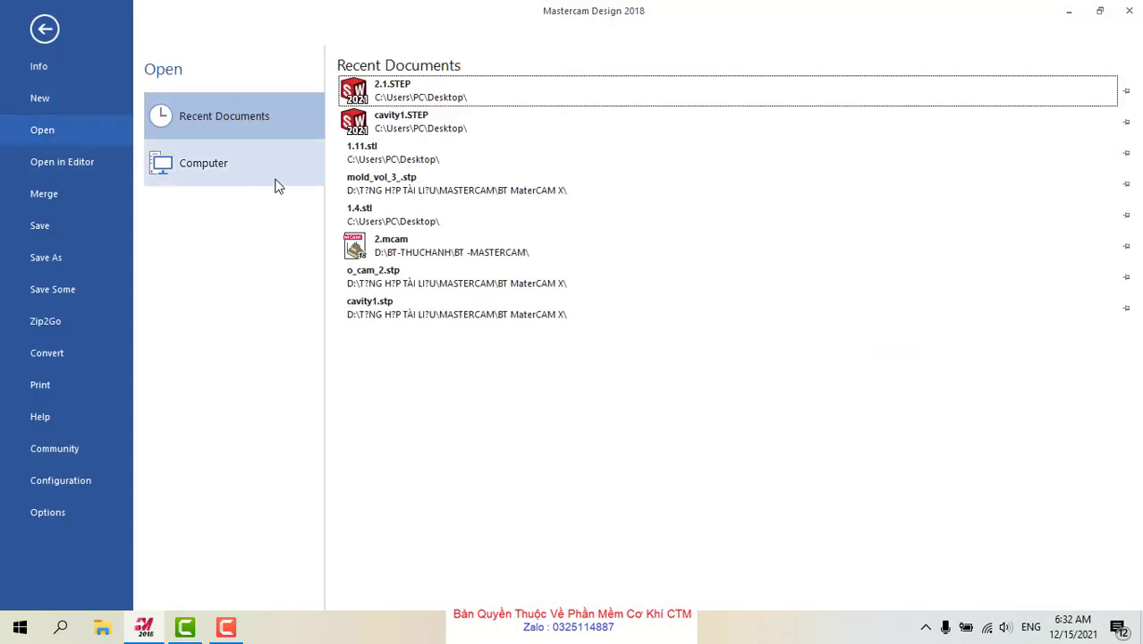
{"action": "left_click", "coordinate": [209, 166]}
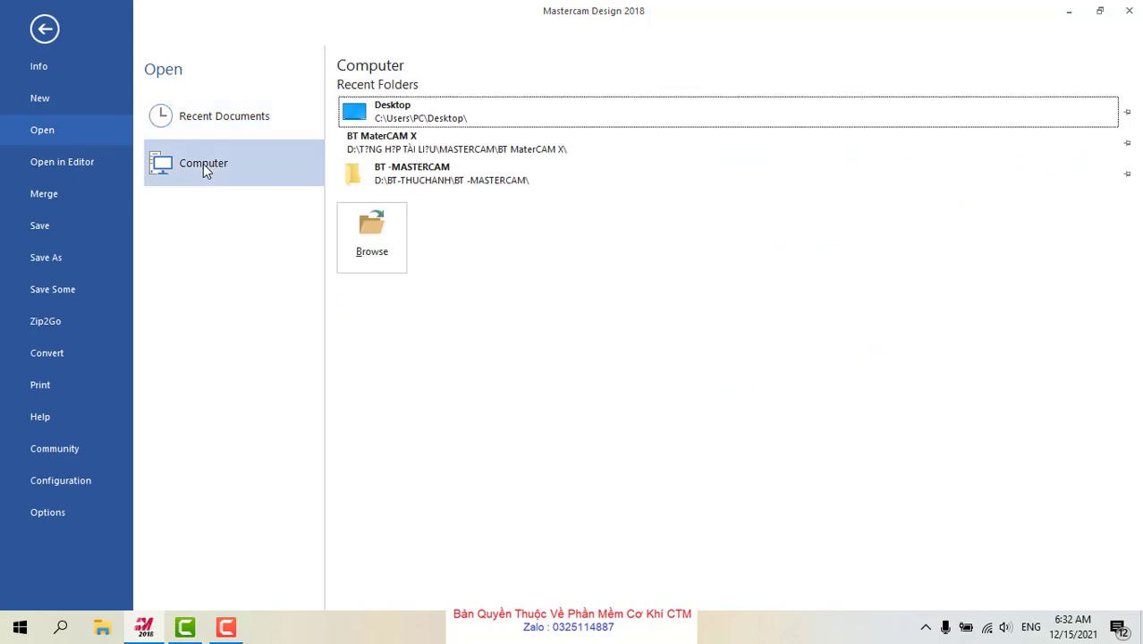
{"action": "left_click", "coordinate": [369, 235]}
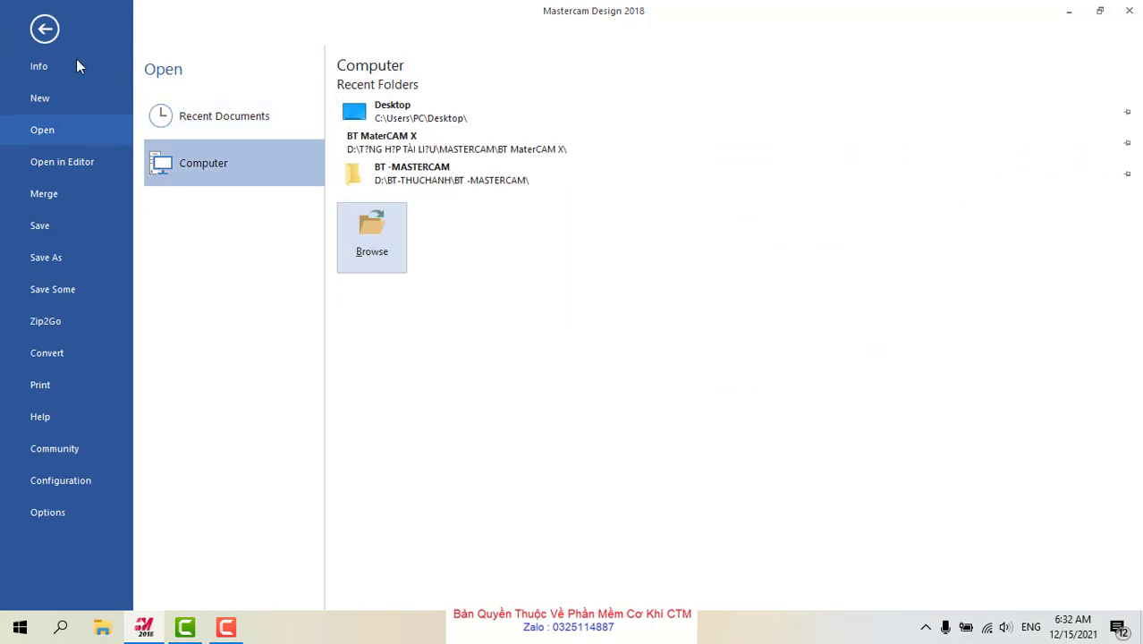
{"action": "left_click", "coordinate": [367, 235]}
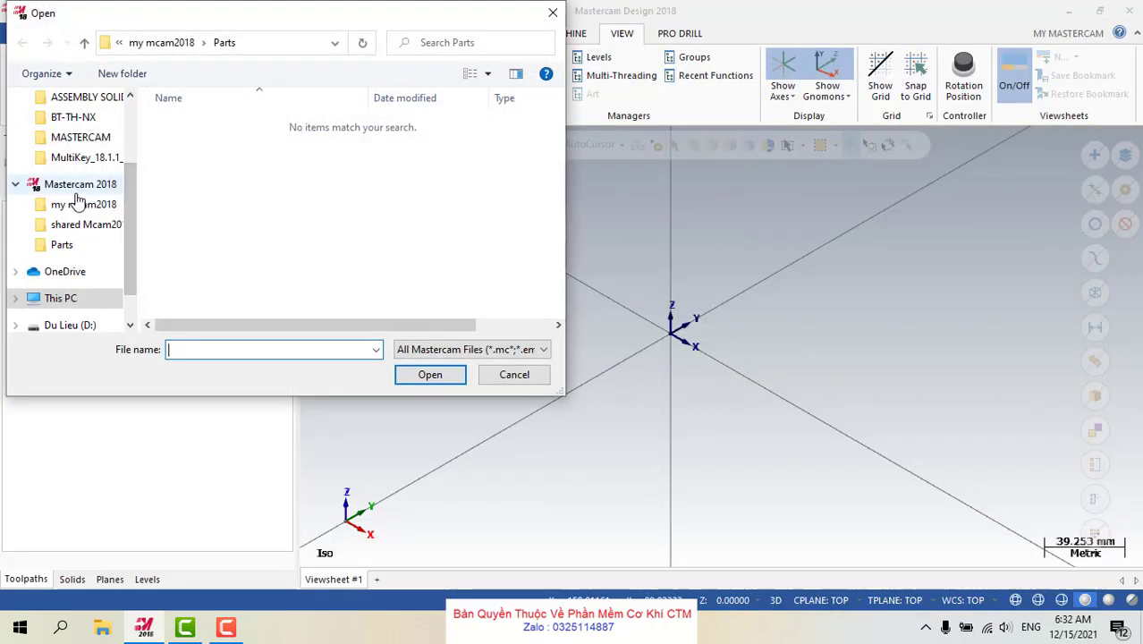
{"action": "scroll", "coordinate": [72, 233], "scroll_direction": "up", "scroll_amount": 2}
{"action": "scroll", "coordinate": [72, 273], "scroll_direction": "down", "scroll_amount": 3}
{"action": "scroll", "coordinate": [72, 260], "scroll_direction": "up", "scroll_amount": 3}
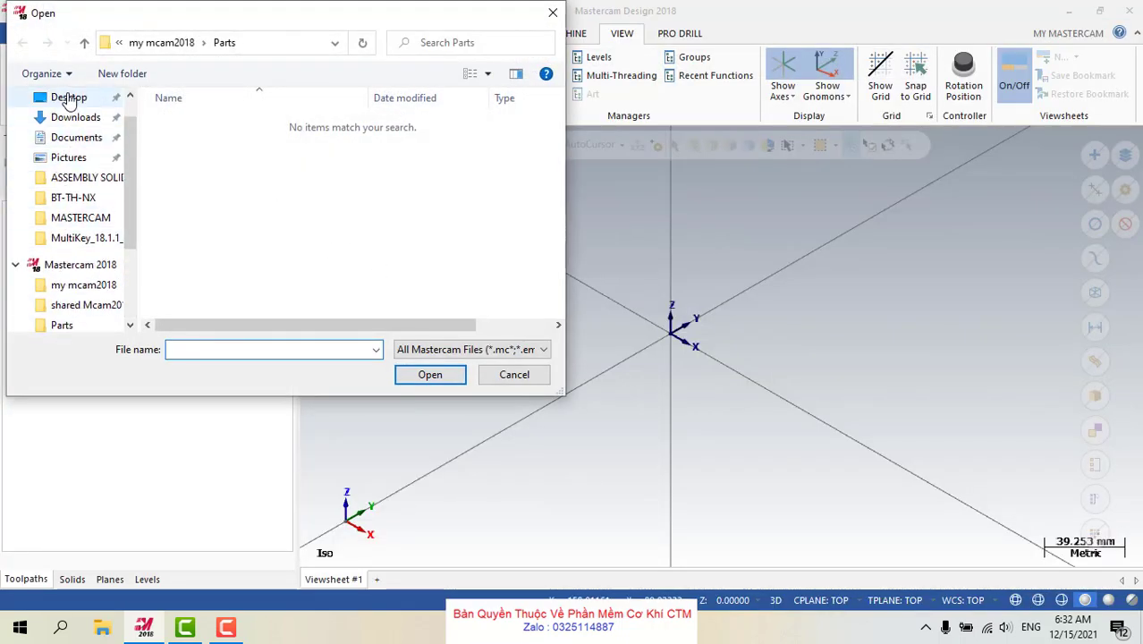
{"action": "left_click", "coordinate": [69, 97]}
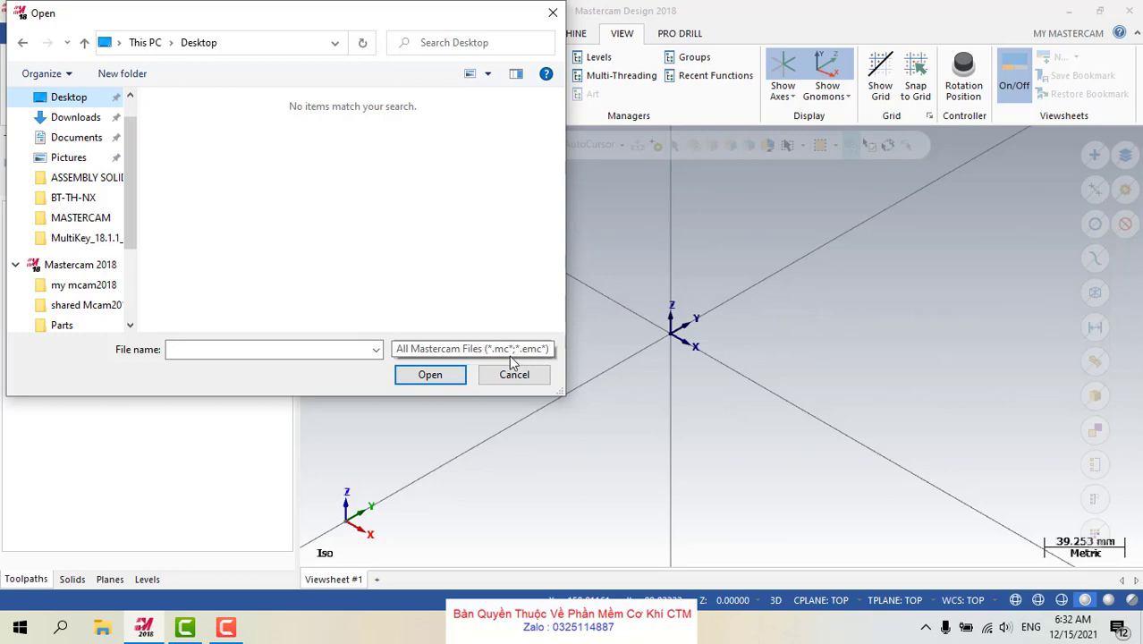
List all file types (*.*) and open the STEP file 2.1 from the Desktop
{"action": "left_click", "coordinate": [438, 353]}
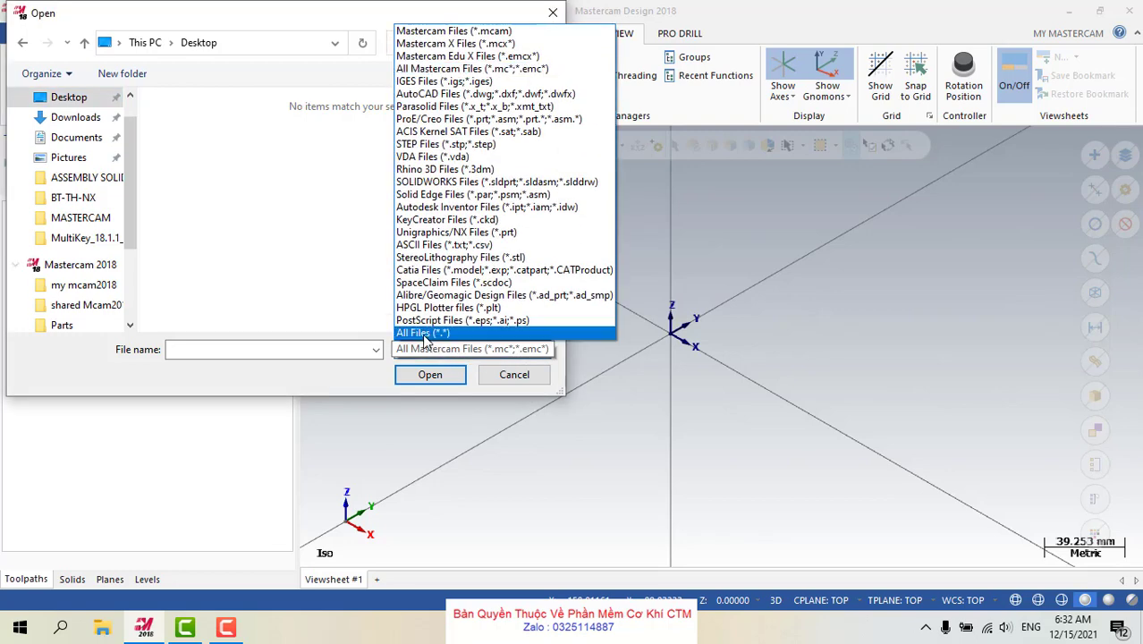
{"action": "left_click", "coordinate": [421, 331]}
{"action": "scroll", "coordinate": [318, 237], "scroll_direction": "down", "scroll_amount": 5}
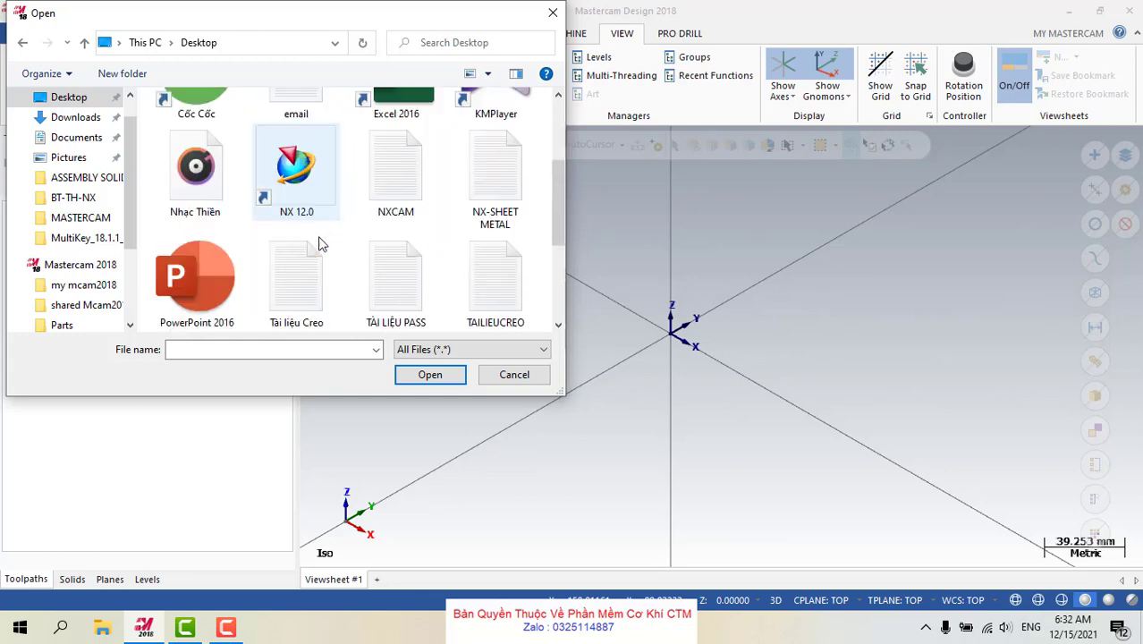
{"action": "scroll", "coordinate": [426, 261], "scroll_direction": "up", "scroll_amount": 5}
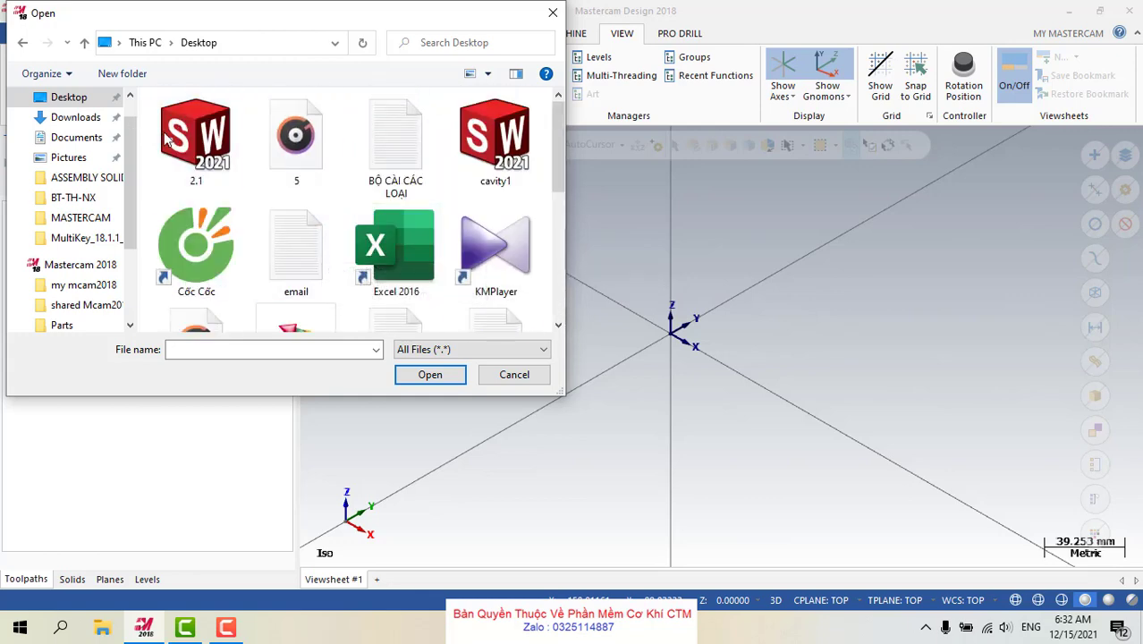
{"action": "left_click", "coordinate": [207, 139]}
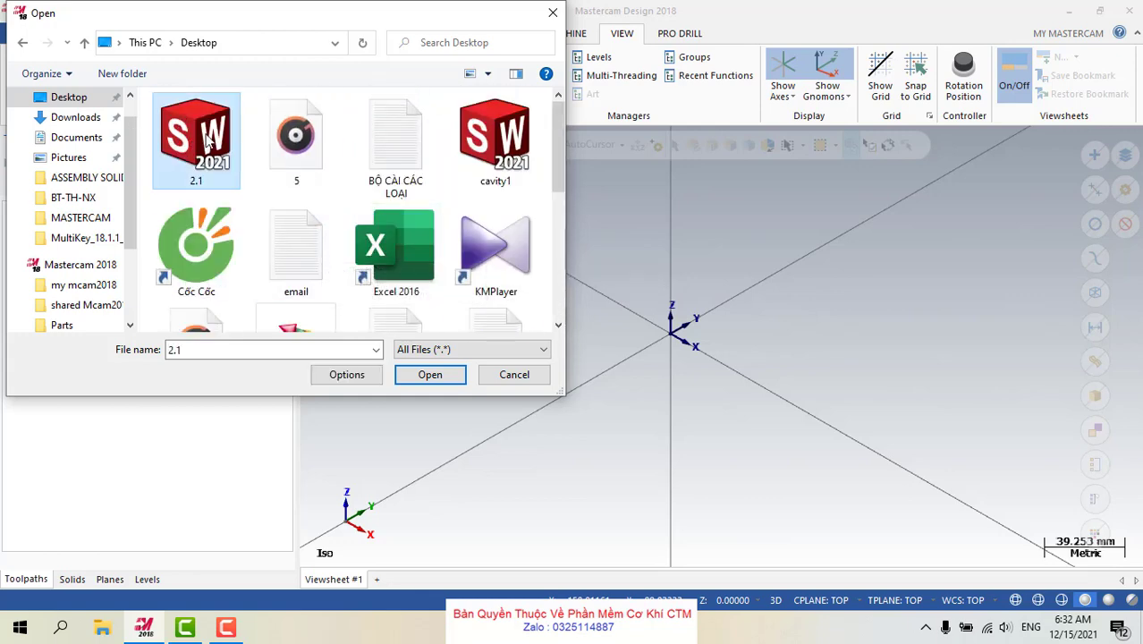
{"action": "left_click", "coordinate": [429, 375]}
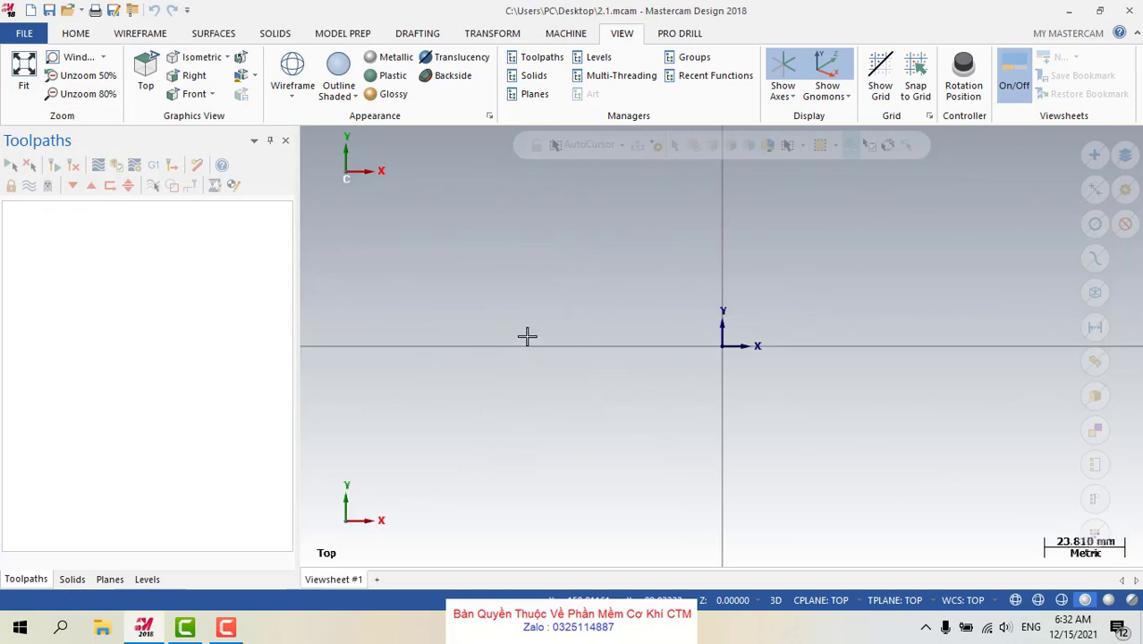
Display the imported part in isometric view and examine its position relative to the coordinate origin
{"action": "mouse_move", "coordinate": [523, 299]}
{"action": "middle_mouse_down"}
{"action": "mouse_move", "coordinate": [562, 338]}
{"action": "mouse_move", "coordinate": [598, 267]}
{"action": "mouse_move", "coordinate": [485, 237]}
{"action": "middle_mouse_up"}
{"action": "right_click", "coordinate": [485, 237]}
{"action": "left_click", "coordinate": [528, 385]}
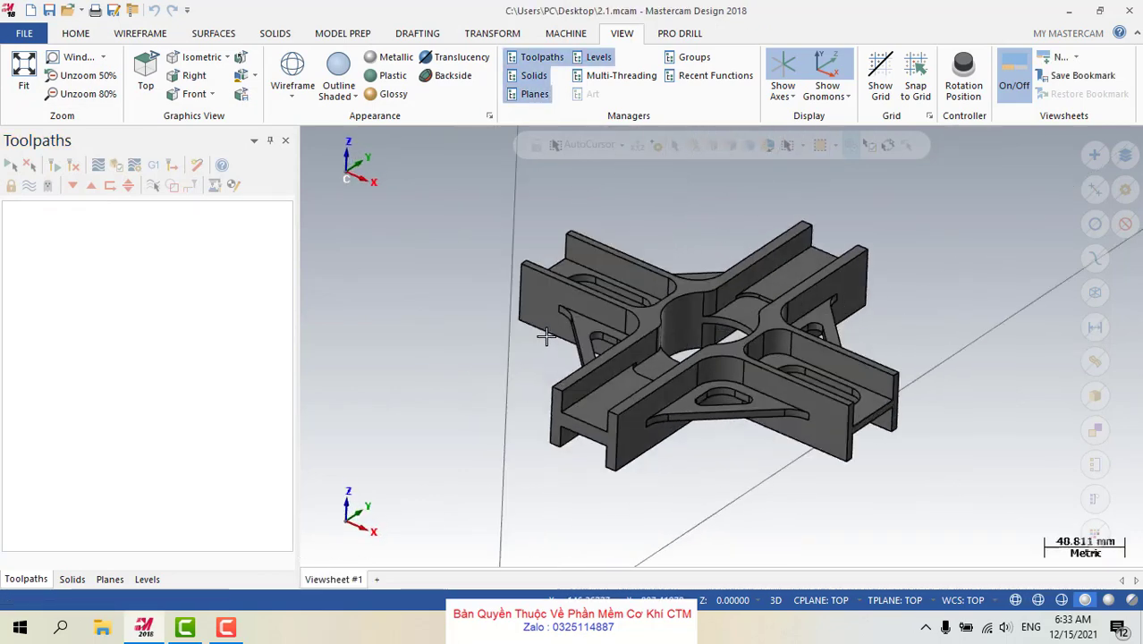
{"action": "scroll", "coordinate": [723, 331], "scroll_direction": "down", "scroll_amount": 4}
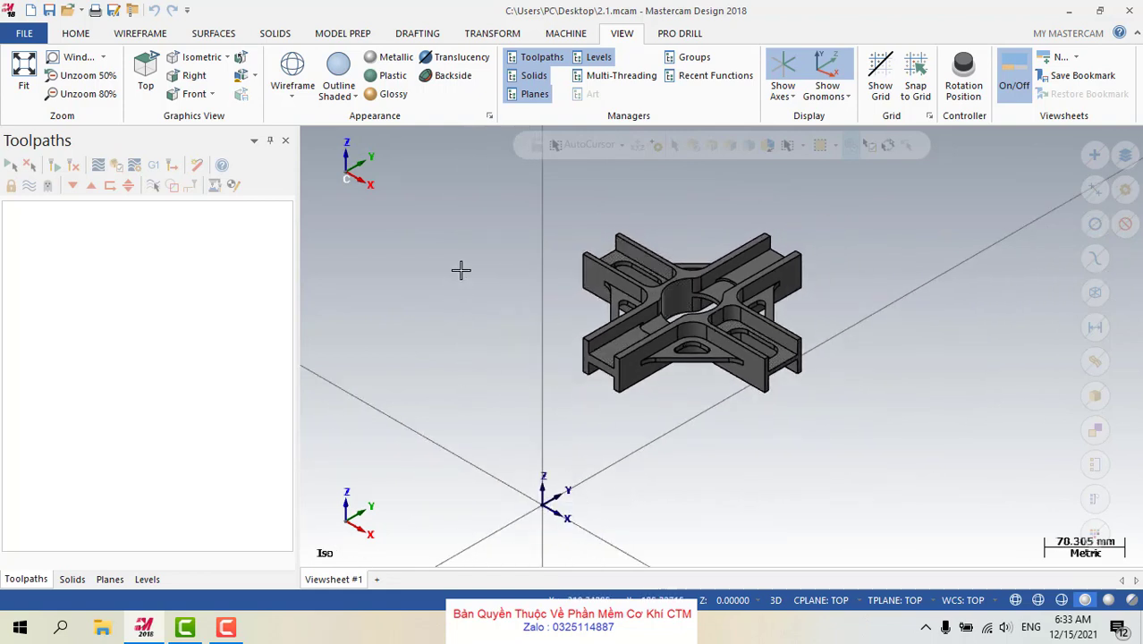
{"action": "scroll", "coordinate": [743, 264], "scroll_direction": "up", "scroll_amount": 1}
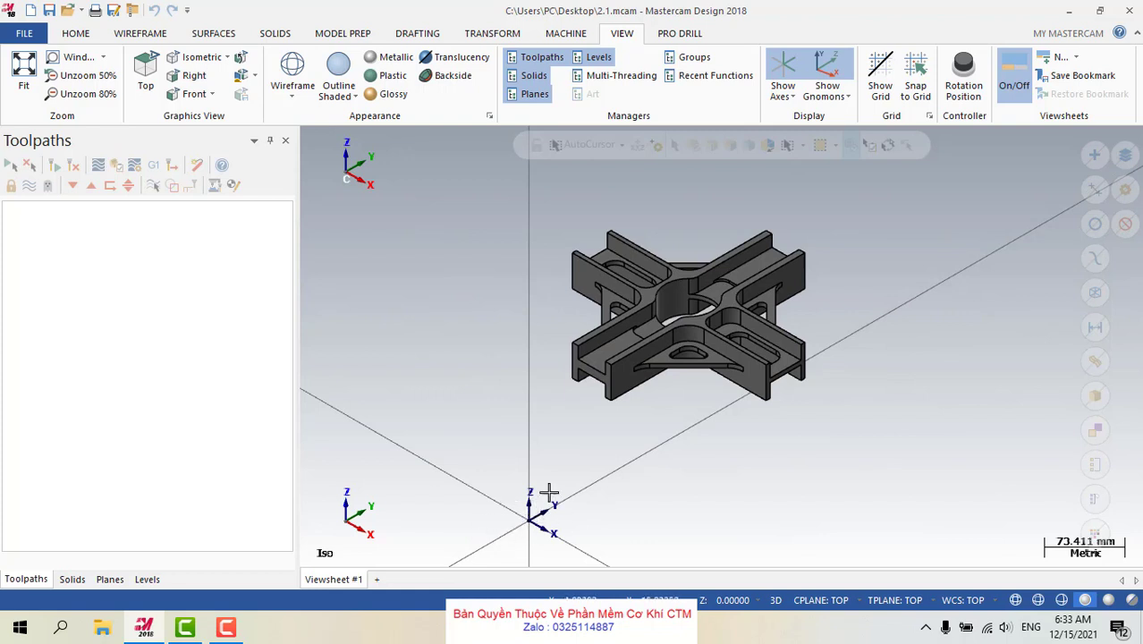
{"action": "scroll", "coordinate": [605, 426], "scroll_direction": "down", "scroll_amount": 1}
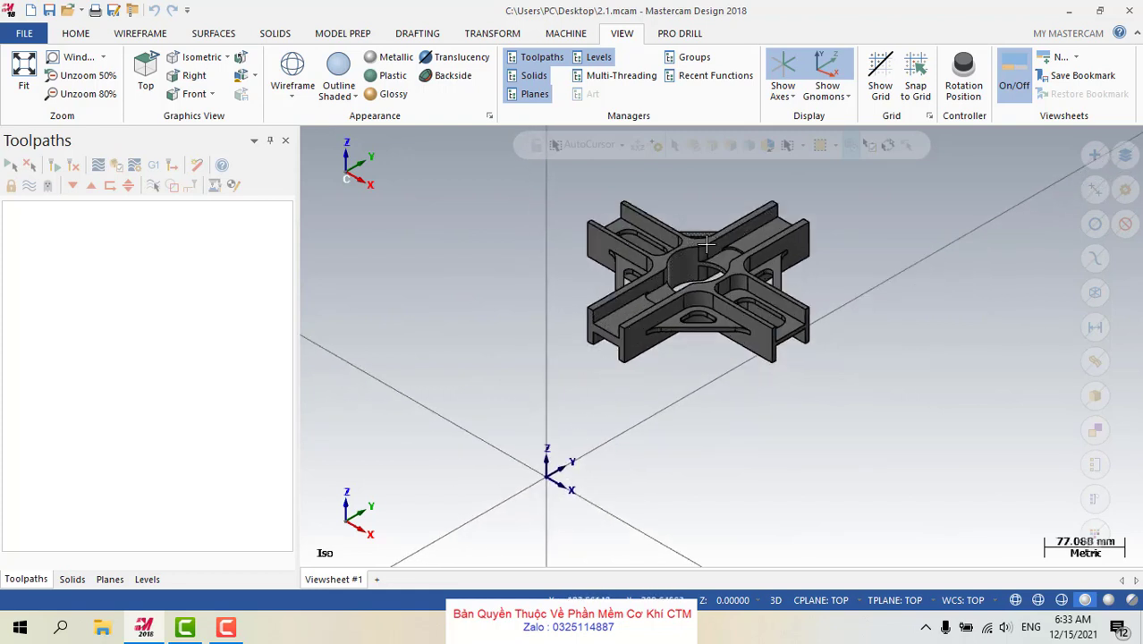
{"action": "scroll", "coordinate": [773, 261], "scroll_direction": "down", "scroll_amount": 3}
{"action": "scroll", "coordinate": [895, 254], "scroll_direction": "down", "scroll_amount": 6}
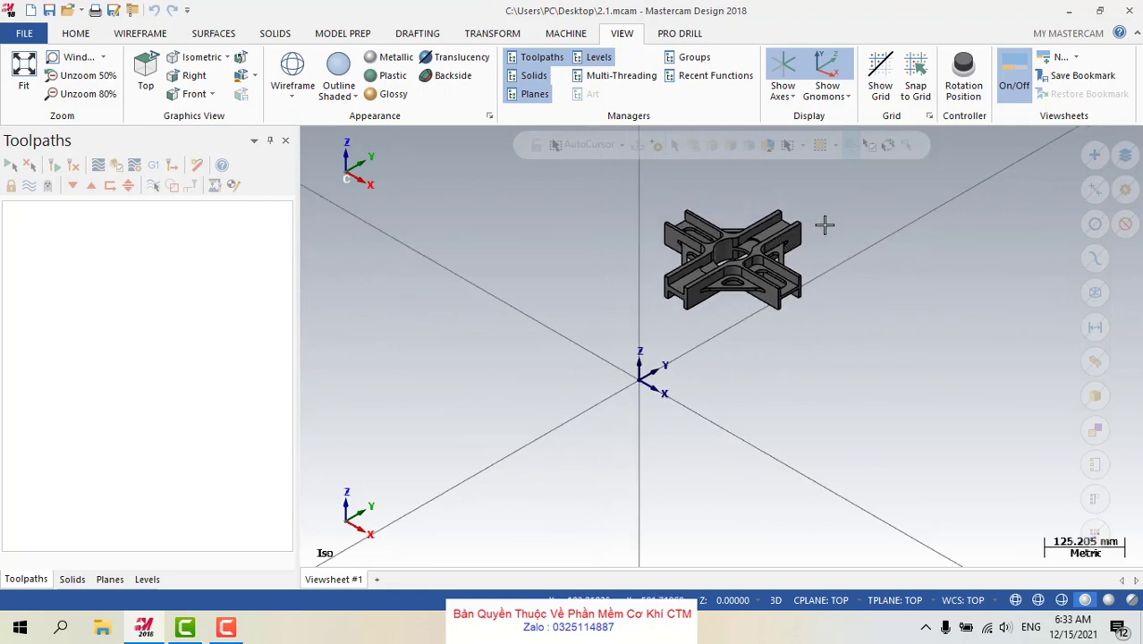
{"action": "scroll", "coordinate": [618, 400], "scroll_direction": "up", "scroll_amount": 6}
{"action": "scroll", "coordinate": [734, 234], "scroll_direction": "up", "scroll_amount": 4}
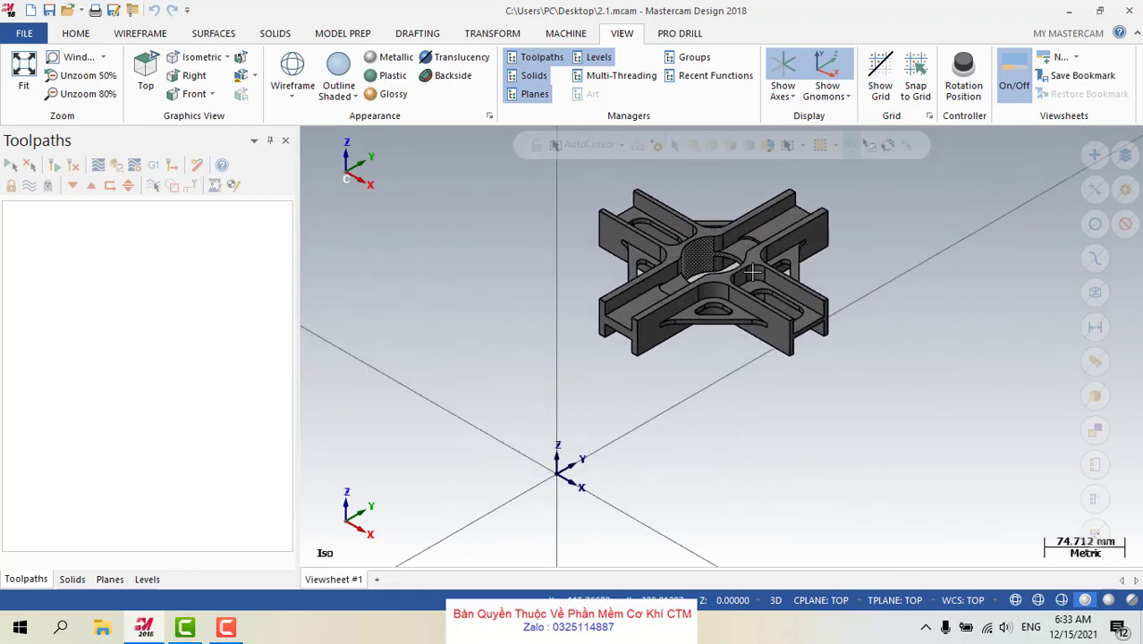
{"action": "scroll", "coordinate": [597, 545], "scroll_direction": "down", "scroll_amount": 3}
{"action": "scroll", "coordinate": [544, 511], "scroll_direction": "up", "scroll_amount": 6}
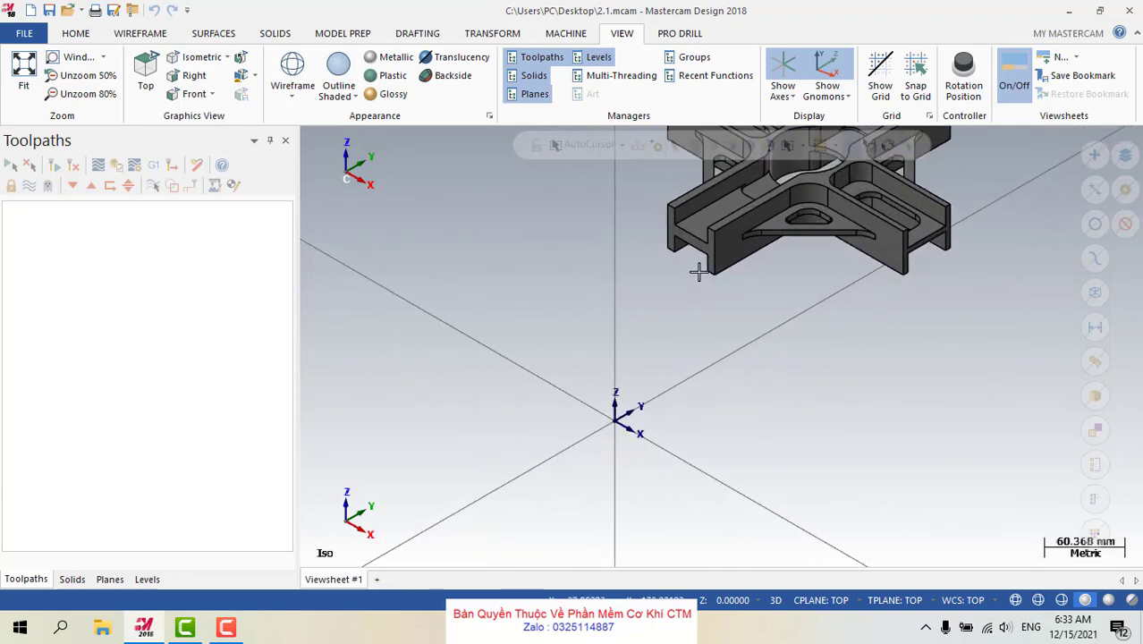
{"action": "scroll", "coordinate": [711, 322], "scroll_direction": "down", "scroll_amount": 4}
{"action": "scroll", "coordinate": [643, 444], "scroll_direction": "up", "scroll_amount": 2}
{"action": "scroll", "coordinate": [704, 286], "scroll_direction": "down", "scroll_amount": 4}
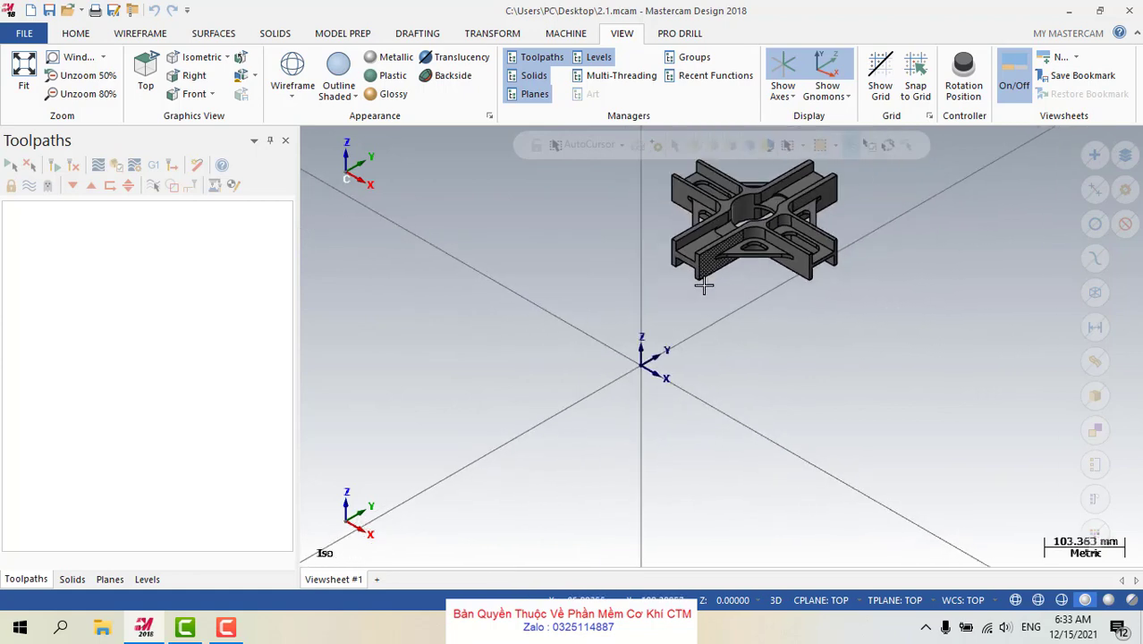
{"action": "scroll", "coordinate": [704, 286], "scroll_direction": "down", "scroll_amount": 2}
{"action": "scroll", "coordinate": [758, 206], "scroll_direction": "up", "scroll_amount": 4}
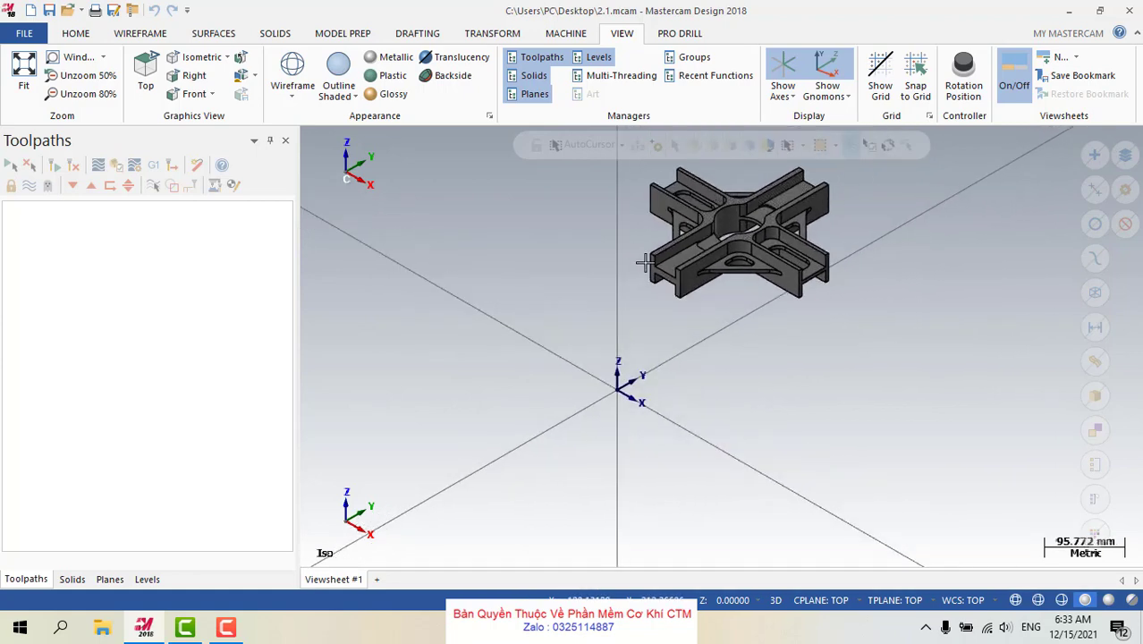
{"action": "scroll", "coordinate": [752, 188], "scroll_direction": "up", "scroll_amount": 3}
Inspect the part's offset from the origin in the Front (WCS) view and return to the isometric view
{"action": "mouse_move", "coordinate": [662, 237]}
{"action": "middle_mouse_down"}
{"action": "mouse_move", "coordinate": [724, 221]}
{"action": "mouse_move", "coordinate": [716, 273]}
{"action": "mouse_move", "coordinate": [671, 241]}
{"action": "mouse_move", "coordinate": [628, 236]}
{"action": "mouse_move", "coordinate": [630, 200]}
{"action": "mouse_move", "coordinate": [640, 218]}
{"action": "mouse_move", "coordinate": [483, 246]}
{"action": "middle_mouse_up"}
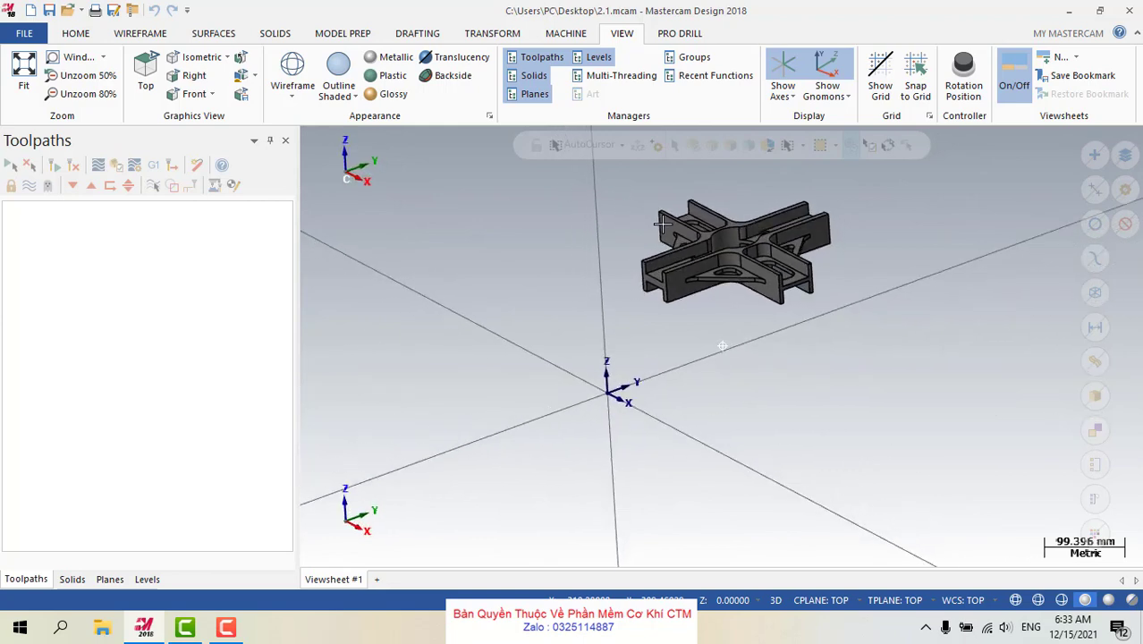
{"action": "right_click", "coordinate": [467, 244]}
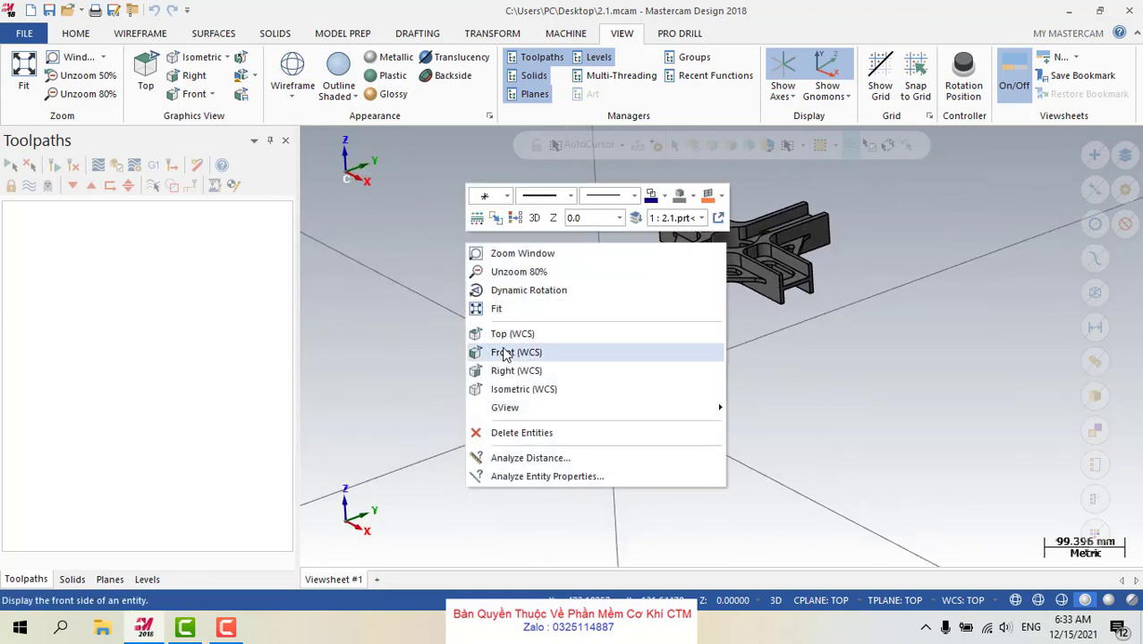
{"action": "left_click", "coordinate": [505, 352]}
{"action": "scroll", "coordinate": [616, 262], "scroll_direction": "down", "scroll_amount": 2}
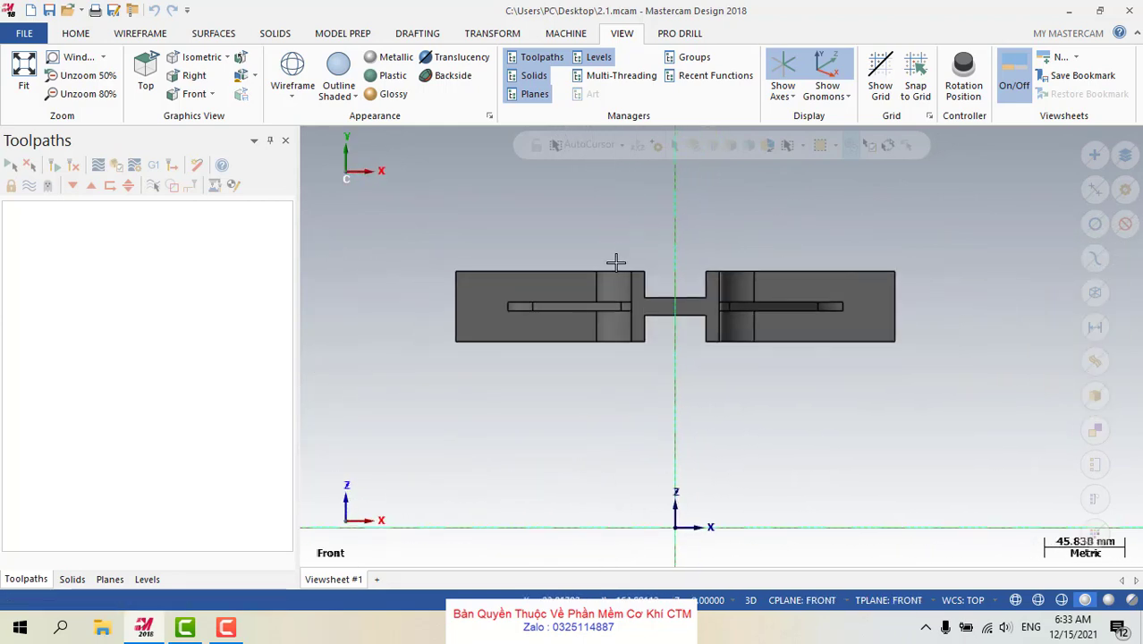
{"action": "scroll", "coordinate": [707, 224], "scroll_direction": "down", "scroll_amount": 2}
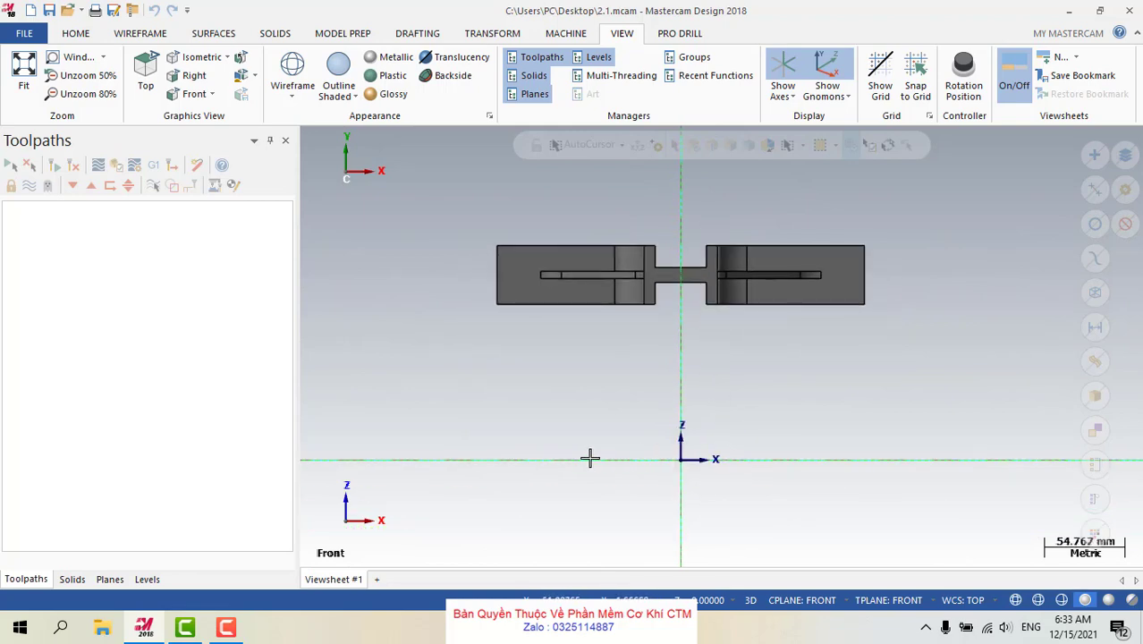
{"action": "right_click", "coordinate": [565, 211]}
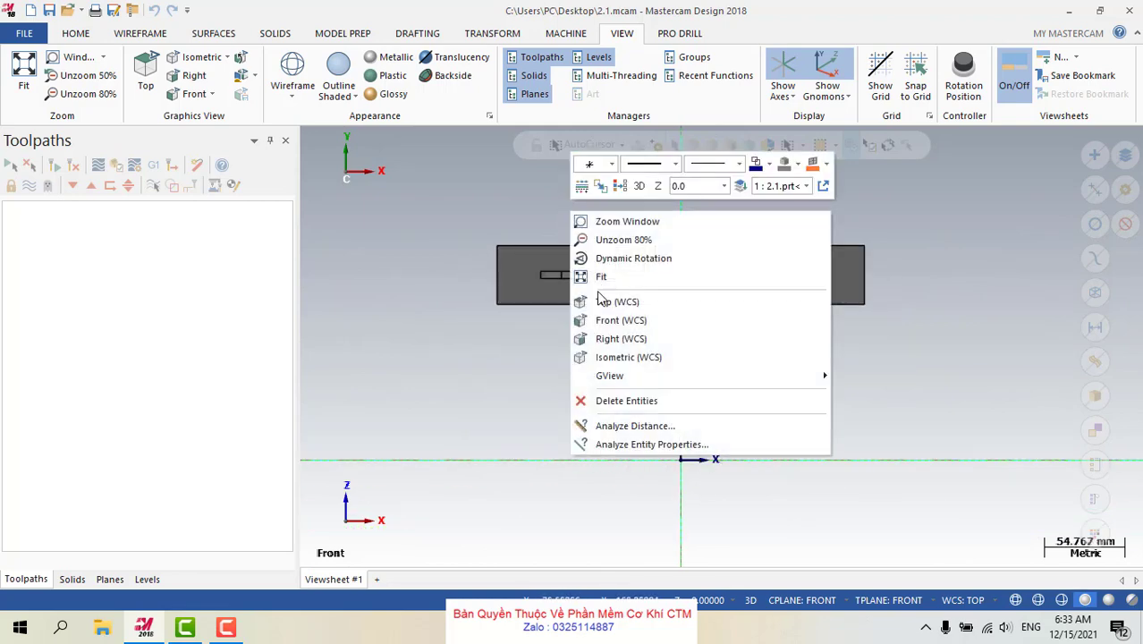
{"action": "left_click", "coordinate": [626, 357]}
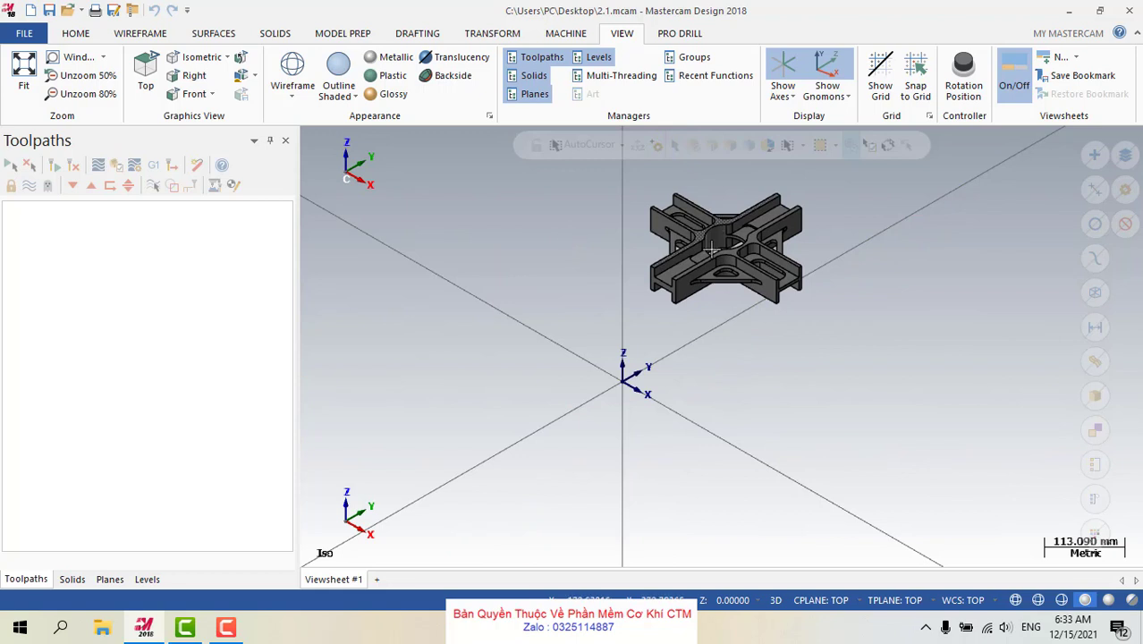
{"action": "scroll", "coordinate": [731, 212], "scroll_direction": "up", "scroll_amount": 2}
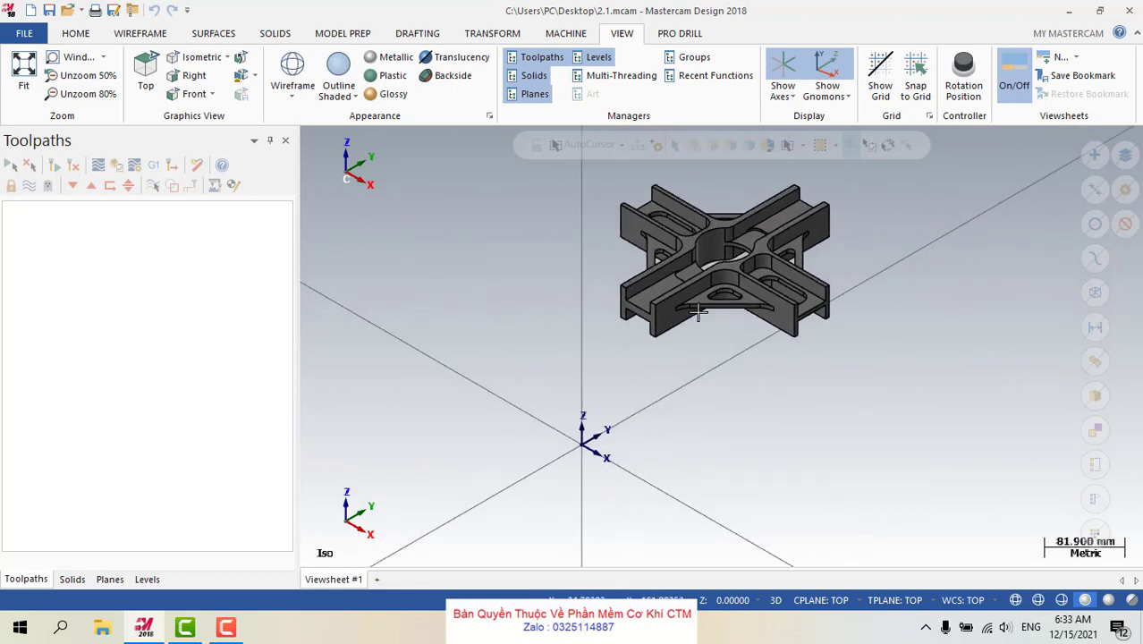
{"action": "scroll", "coordinate": [697, 310], "scroll_direction": "down", "scroll_amount": 2}
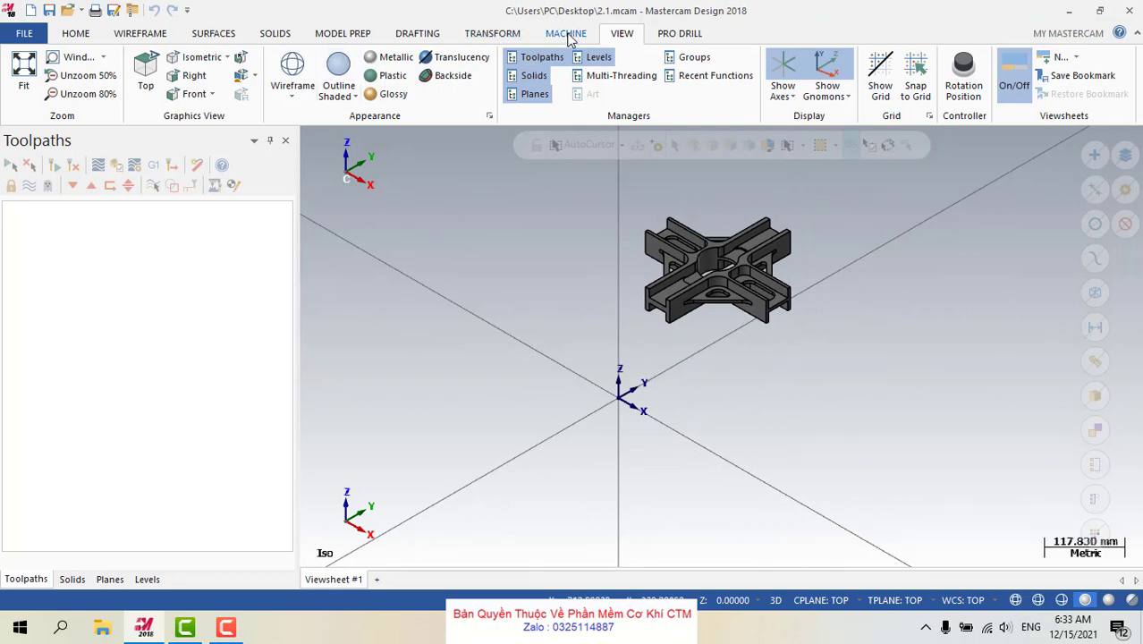
Move the part to the origin, using the centre of the central opening's upper arc edge as the point to translate from
{"action": "left_click", "coordinate": [497, 40]}
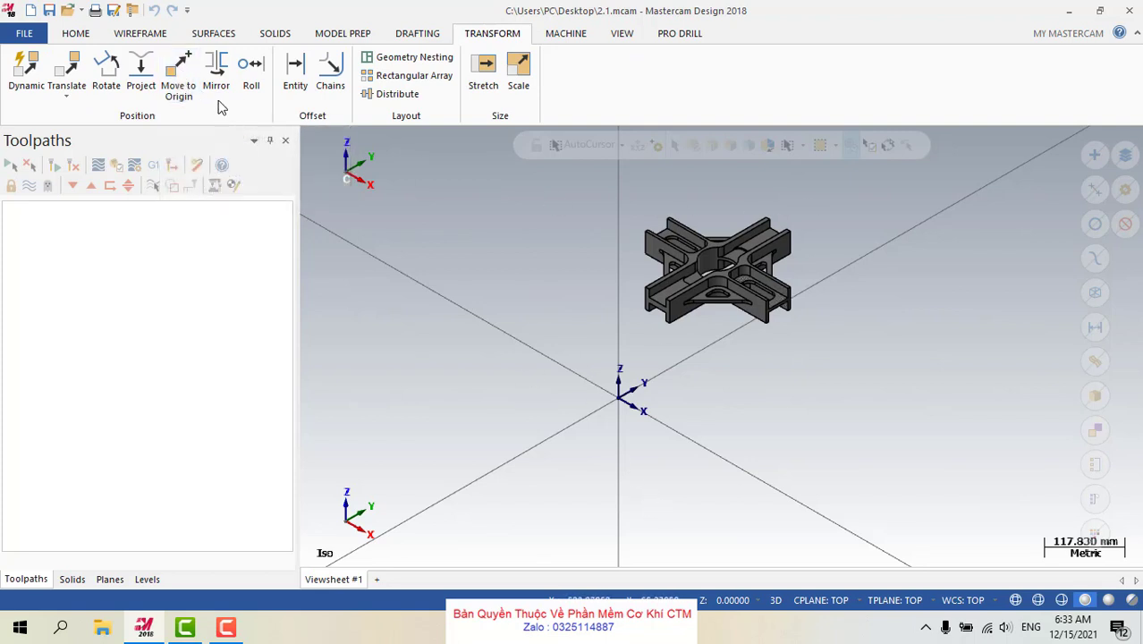
{"action": "left_click", "coordinate": [184, 76]}
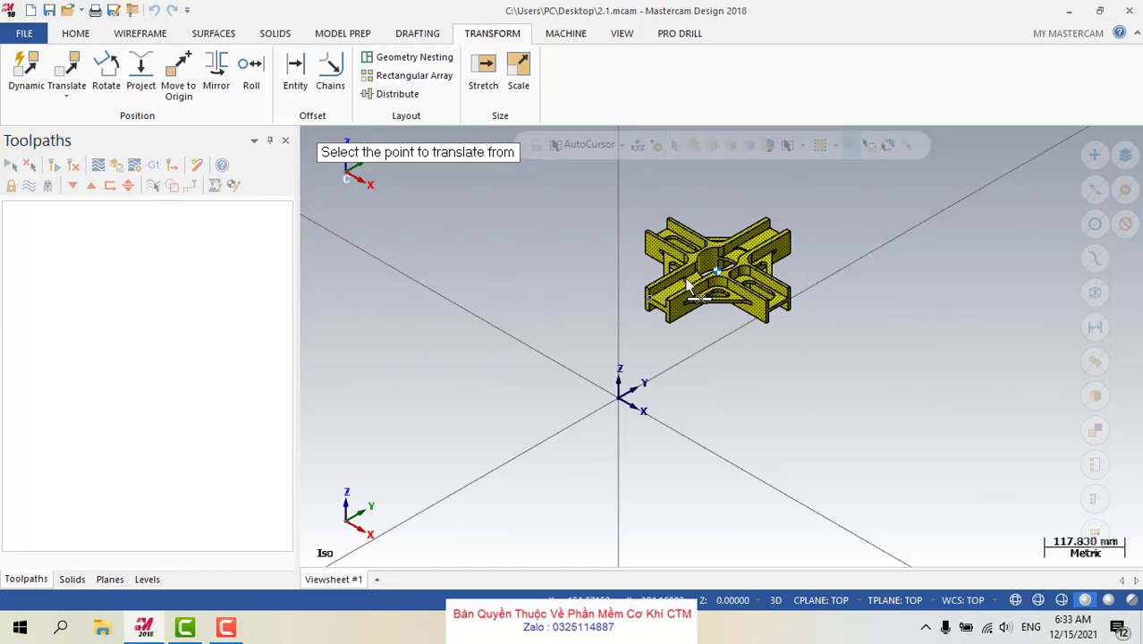
{"action": "scroll", "coordinate": [739, 251], "scroll_direction": "up", "scroll_amount": 1}
{"action": "scroll", "coordinate": [738, 250], "scroll_direction": "up", "scroll_amount": 8}
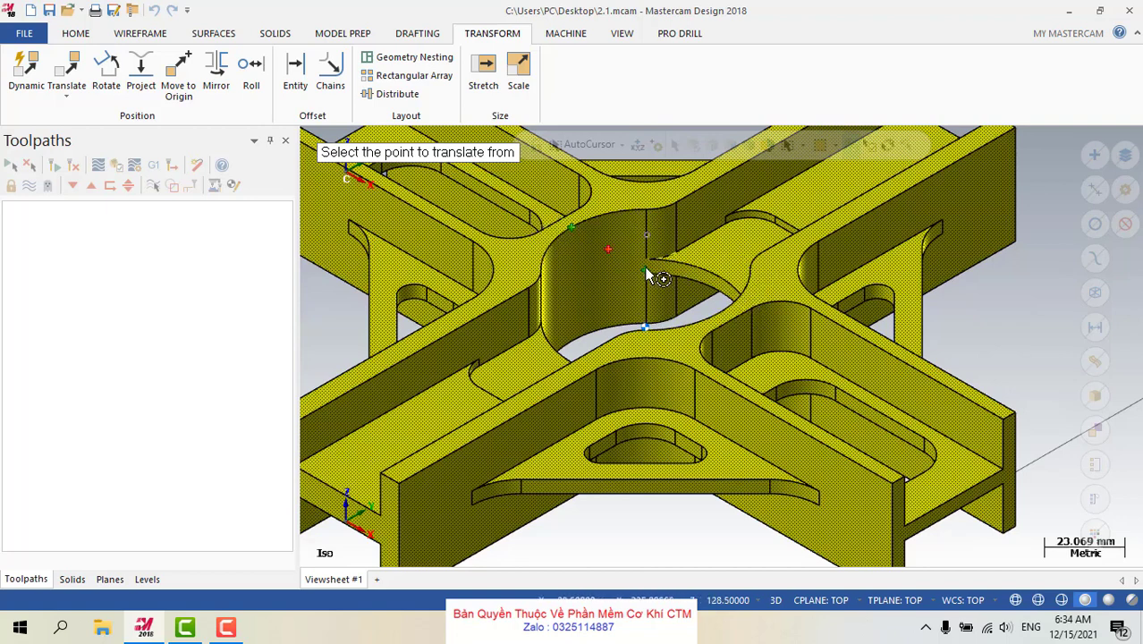
{"action": "scroll", "coordinate": [657, 277], "scroll_direction": "up", "scroll_amount": 3}
{"action": "scroll", "coordinate": [645, 277], "scroll_direction": "down", "scroll_amount": 3}
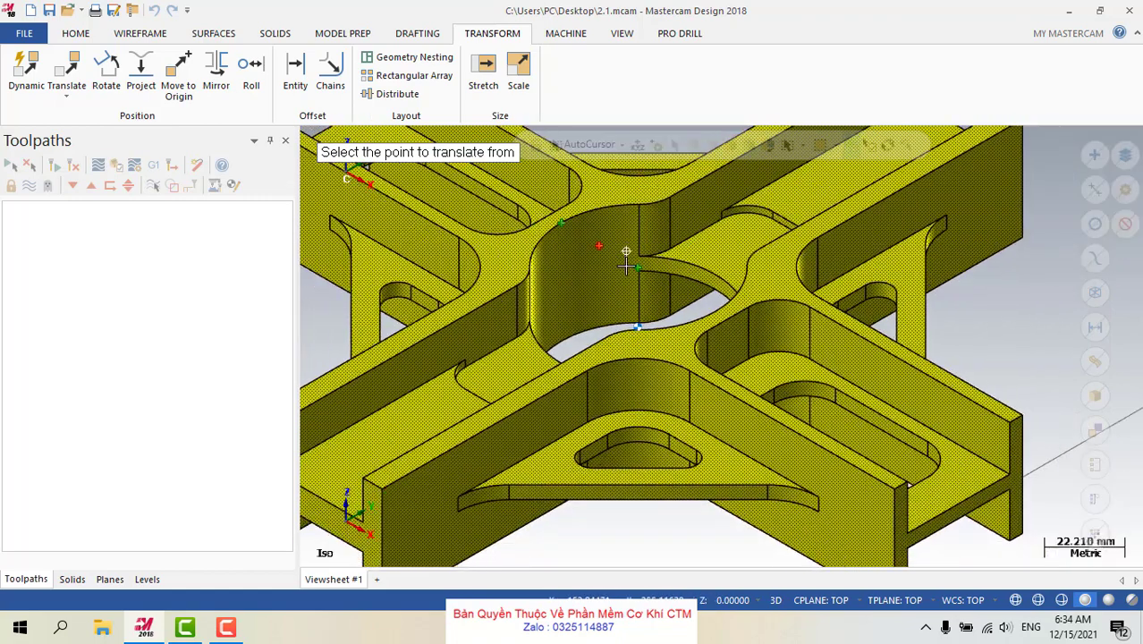
{"action": "middle_click_drag", "start_coordinate": [631, 269], "coordinate": [593, 232]}
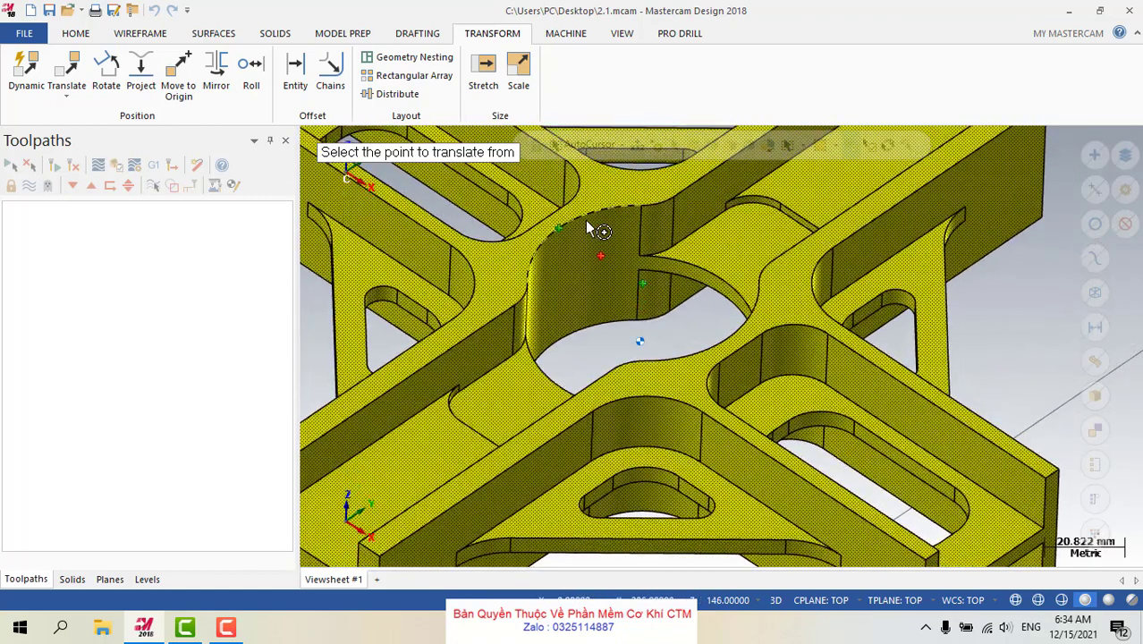
{"action": "left_click", "coordinate": [589, 228]}
Display the moved part in isometric view and examine how it sits on the coordinate origin
{"action": "scroll", "coordinate": [643, 242], "scroll_direction": "down", "scroll_amount": 3}
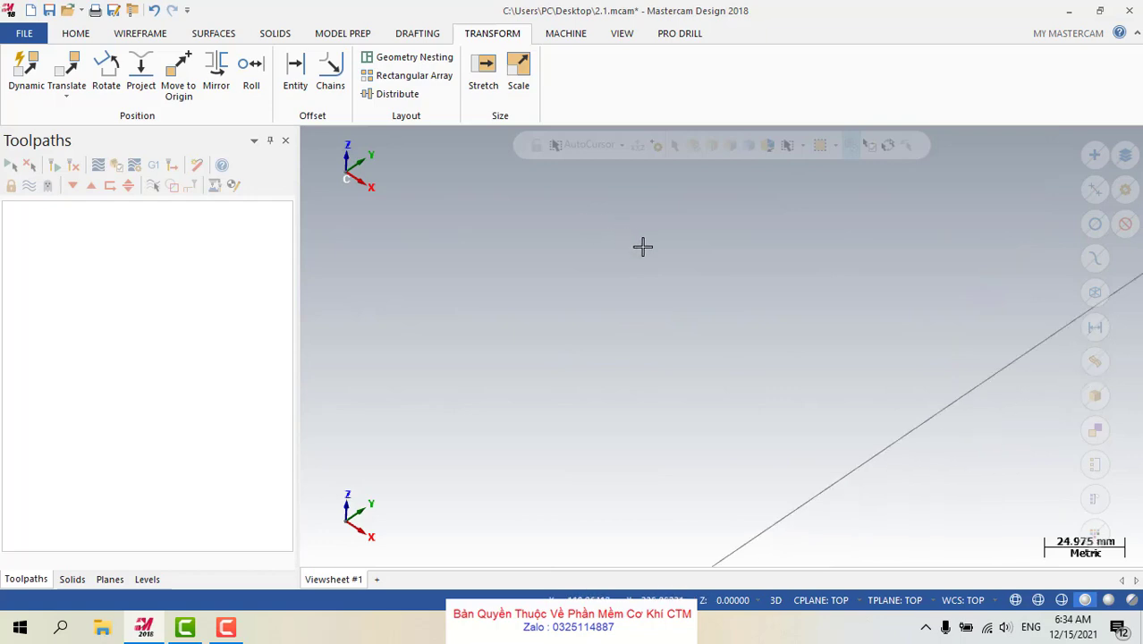
{"action": "scroll", "coordinate": [643, 246], "scroll_direction": "down", "scroll_amount": 3}
{"action": "middle_click_drag", "start_coordinate": [653, 258], "coordinate": [643, 262]}
{"action": "right_click", "coordinate": [593, 294]}
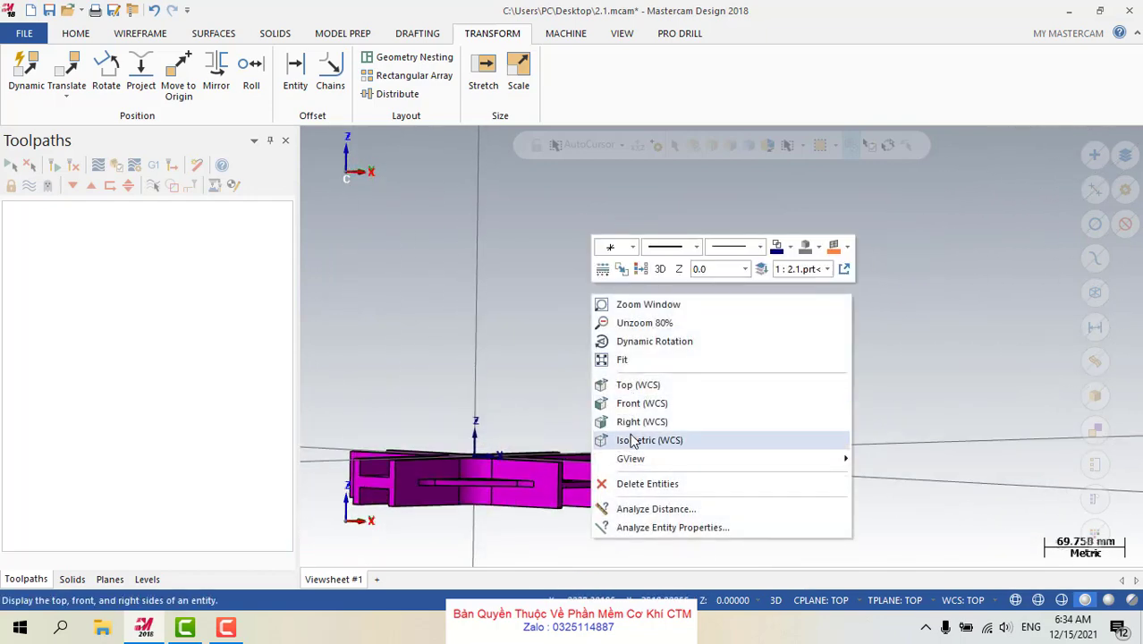
{"action": "left_click", "coordinate": [637, 440]}
{"action": "scroll", "coordinate": [724, 222], "scroll_direction": "down", "scroll_amount": 4}
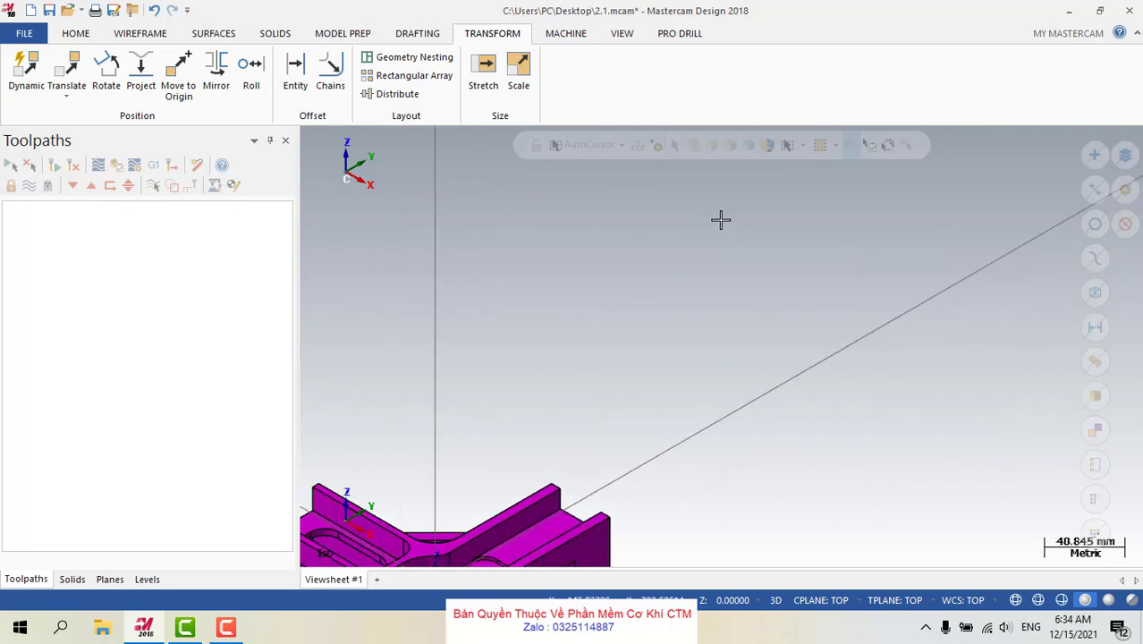
{"action": "scroll", "coordinate": [715, 257], "scroll_direction": "down", "scroll_amount": 1}
{"action": "scroll", "coordinate": [513, 515], "scroll_direction": "up", "scroll_amount": 1}
{"action": "scroll", "coordinate": [582, 391], "scroll_direction": "up", "scroll_amount": 2}
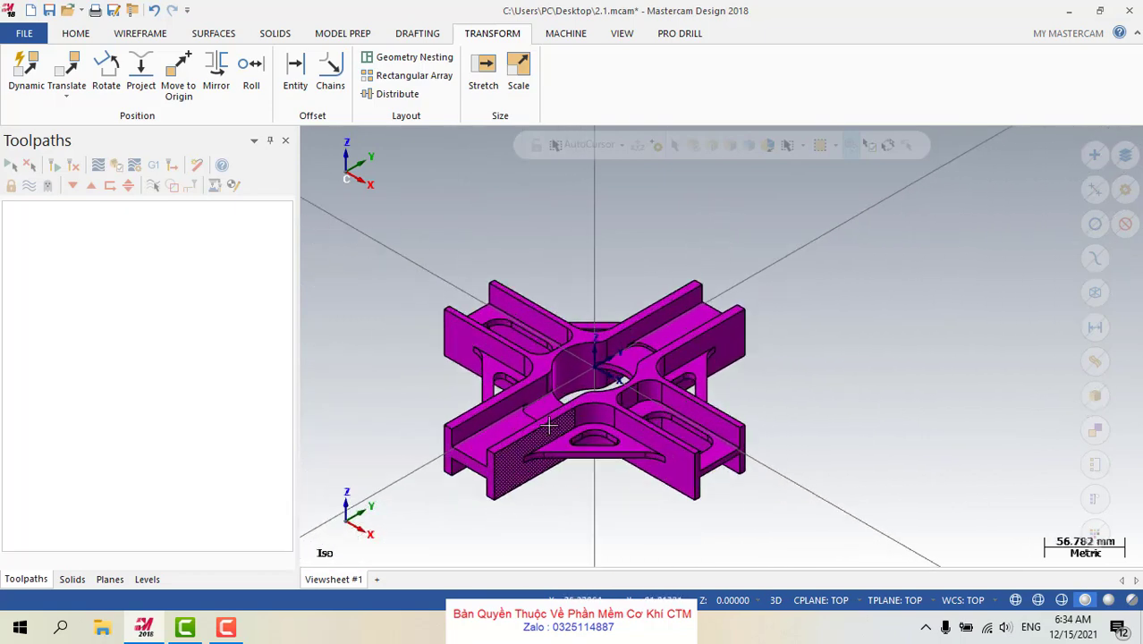
{"action": "middle_click_drag", "start_coordinate": [581, 391], "coordinate": [616, 324]}
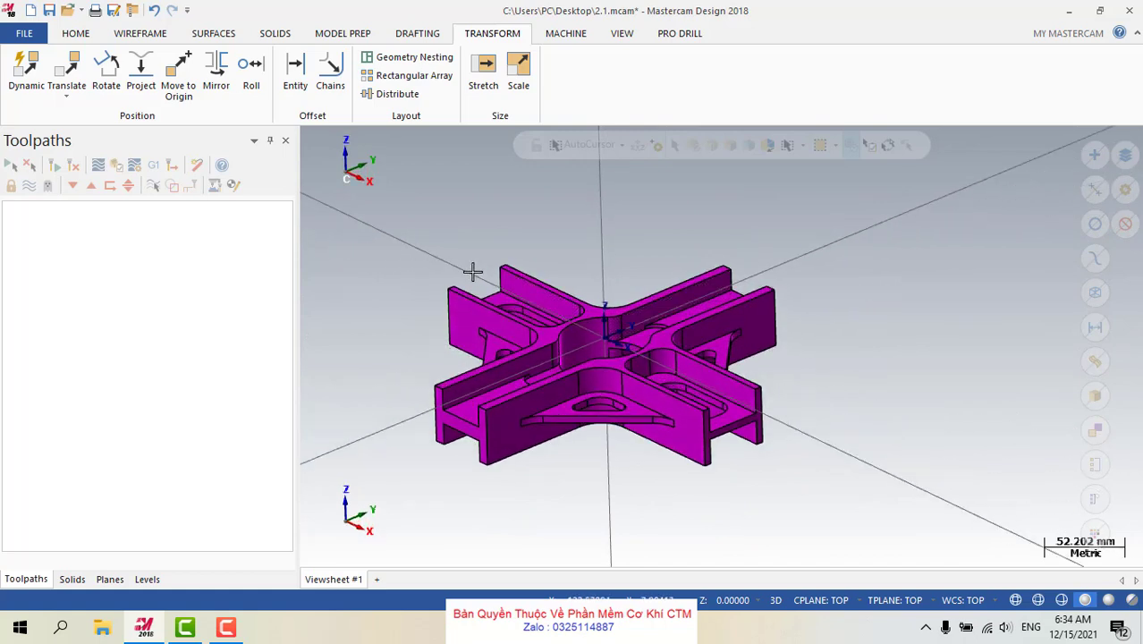
{"action": "middle_click_drag", "start_coordinate": [495, 324], "coordinate": [660, 383]}
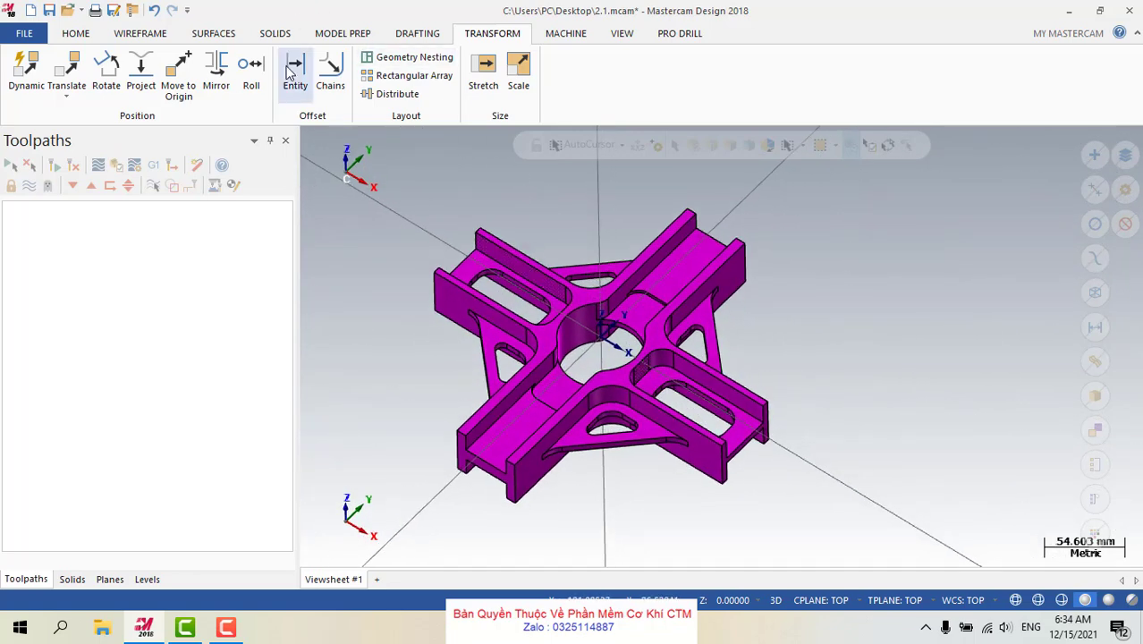
Check the central opening's position against the origin axes in the Top (WCS) view
{"action": "scroll", "coordinate": [306, 105], "scroll_direction": "up", "scroll_amount": 5}
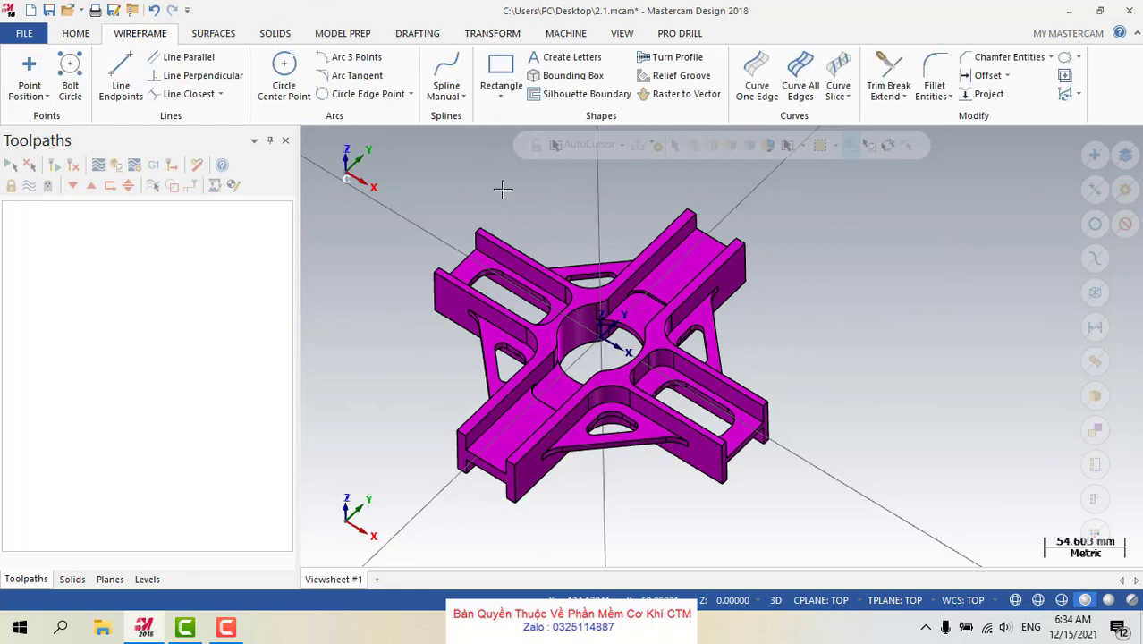
{"action": "right_click", "coordinate": [503, 186]}
{"action": "left_click", "coordinate": [551, 280]}
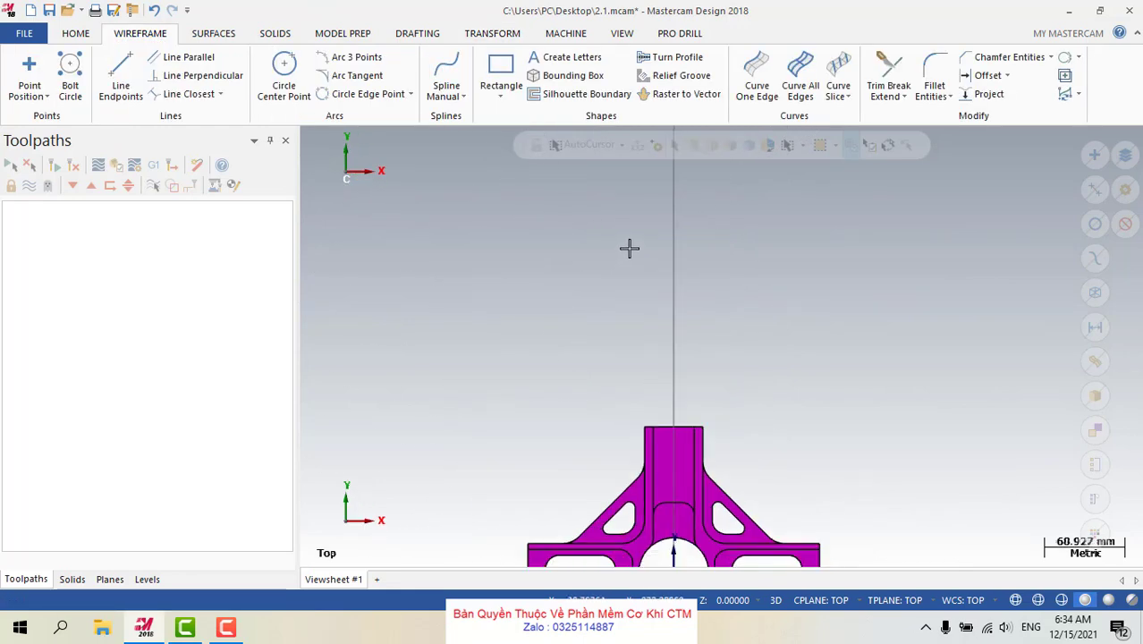
{"action": "scroll", "coordinate": [715, 286], "scroll_direction": "down", "scroll_amount": 2}
{"action": "scroll", "coordinate": [707, 490], "scroll_direction": "up", "scroll_amount": 2}
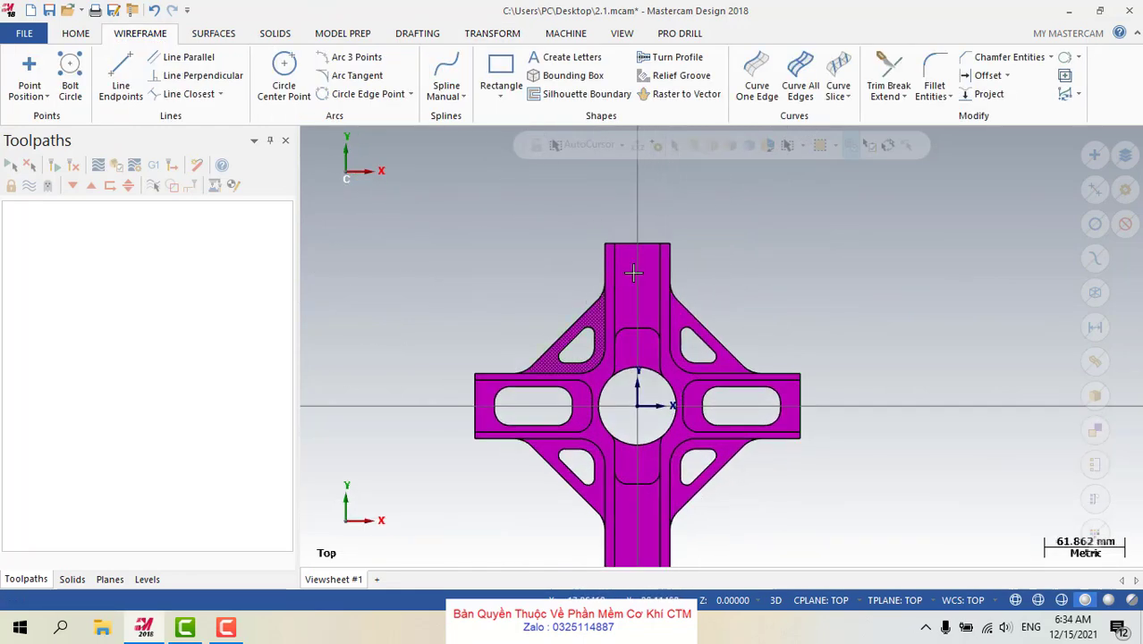
{"action": "scroll", "coordinate": [681, 201], "scroll_direction": "down", "scroll_amount": 1}
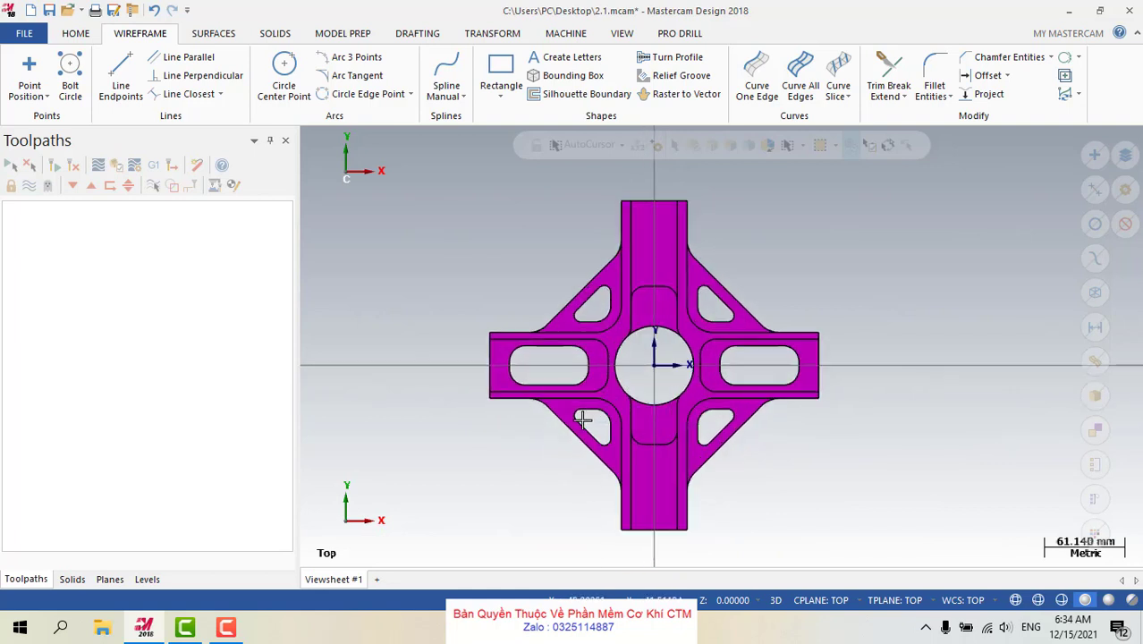
{"action": "scroll", "coordinate": [593, 299], "scroll_direction": "up", "scroll_amount": 2}
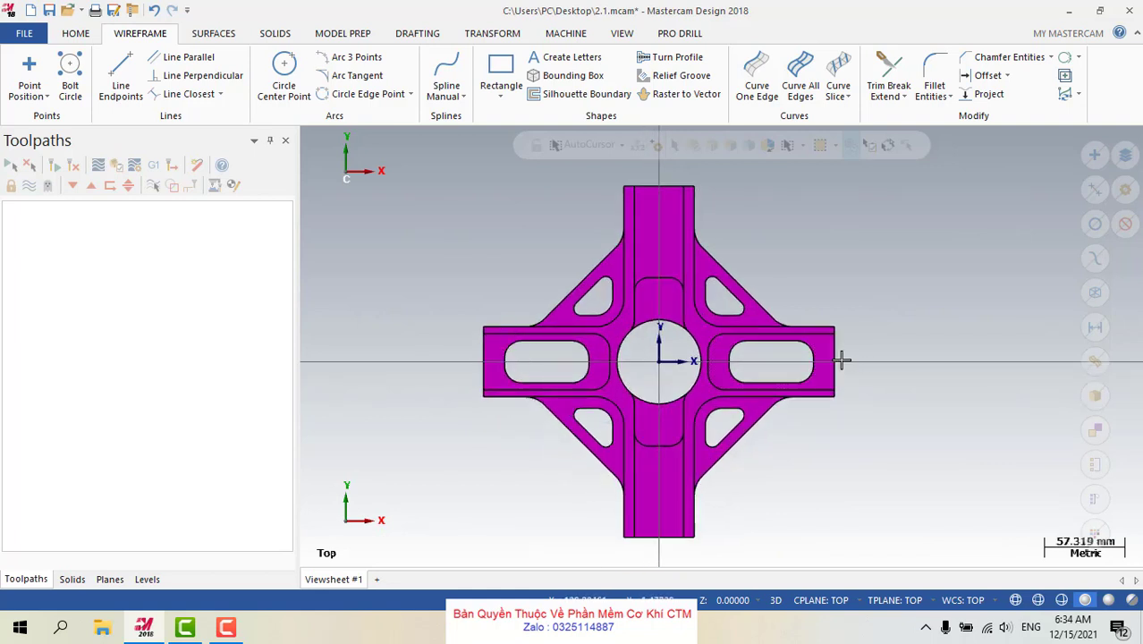
{"action": "middle_click_drag", "start_coordinate": [628, 378], "coordinate": [528, 261]}
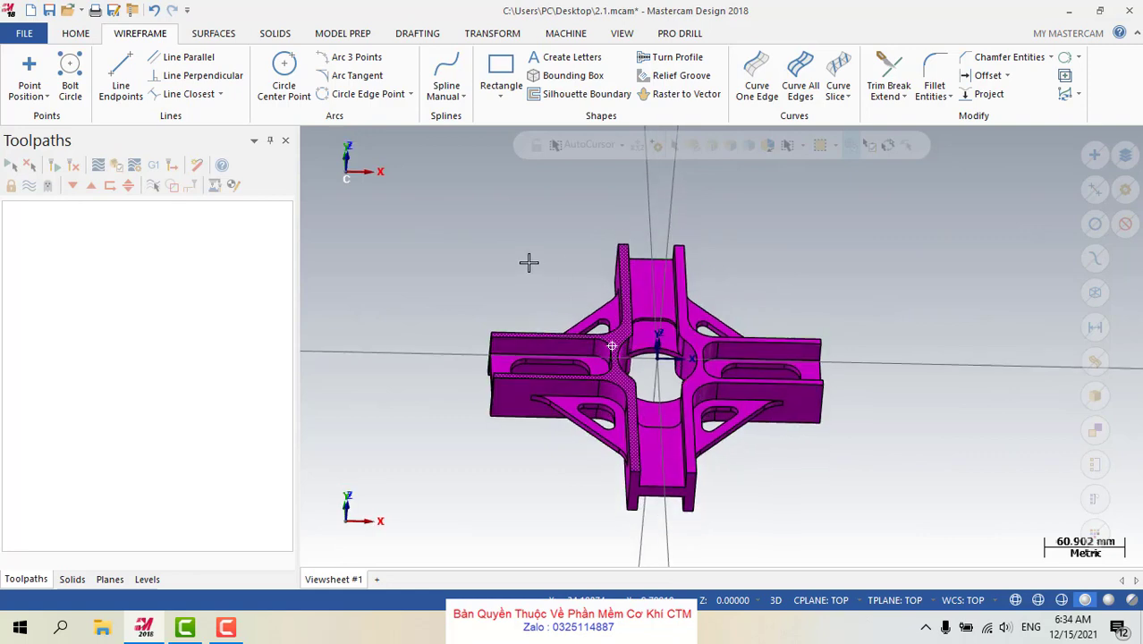
Return to the isometric view and inspect the part's central opening, arms and pockets from several angles
{"action": "right_click", "coordinate": [530, 265]}
{"action": "left_click", "coordinate": [577, 413]}
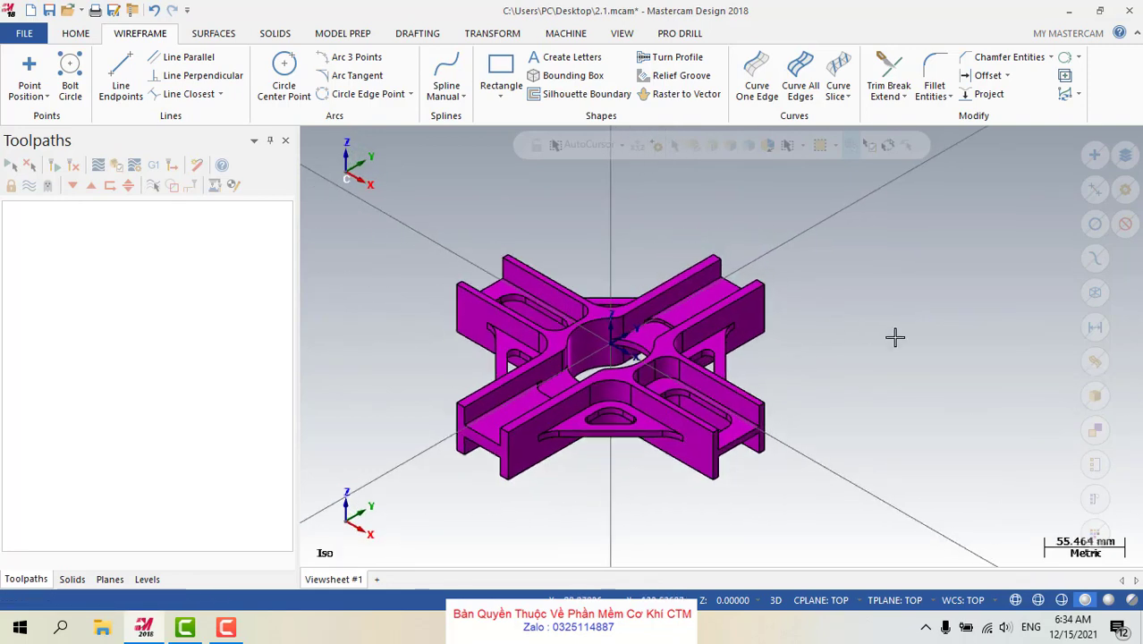
{"action": "scroll", "coordinate": [899, 338], "scroll_direction": "down", "scroll_amount": 3}
{"action": "scroll", "coordinate": [734, 364], "scroll_direction": "up", "scroll_amount": 4}
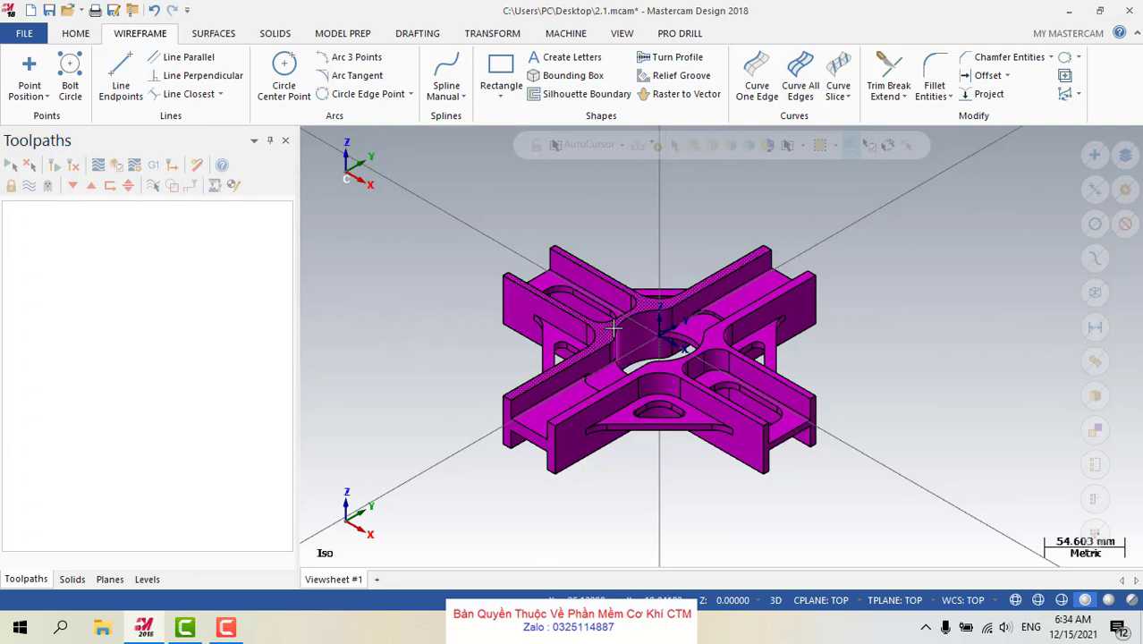
{"action": "scroll", "coordinate": [620, 308], "scroll_direction": "up", "scroll_amount": 5}
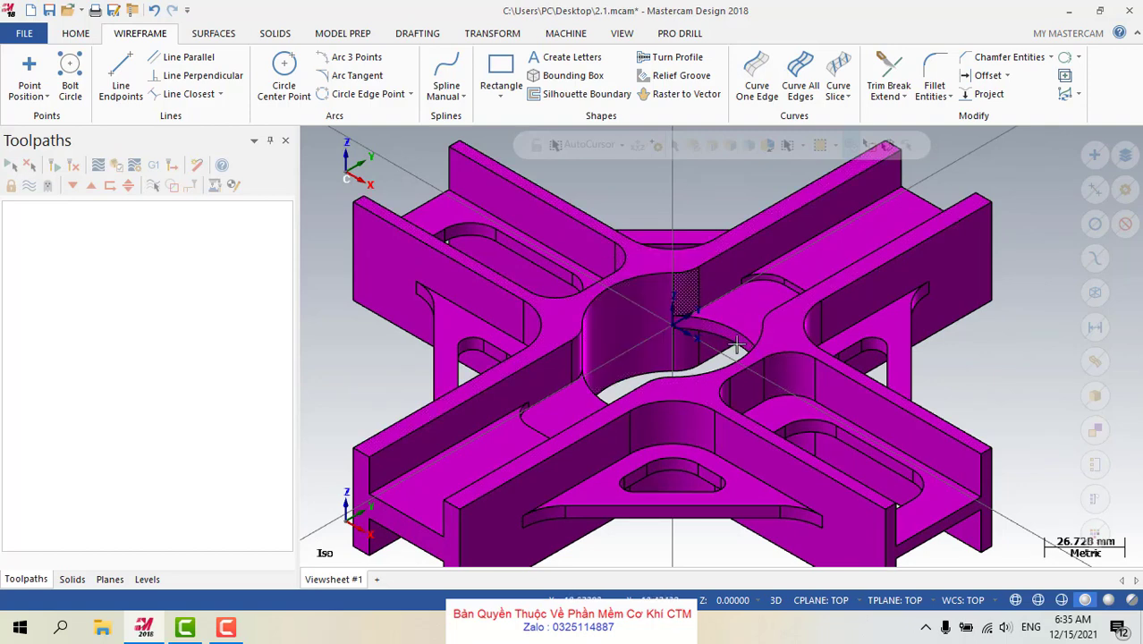
{"action": "scroll", "coordinate": [750, 288], "scroll_direction": "down", "scroll_amount": 2}
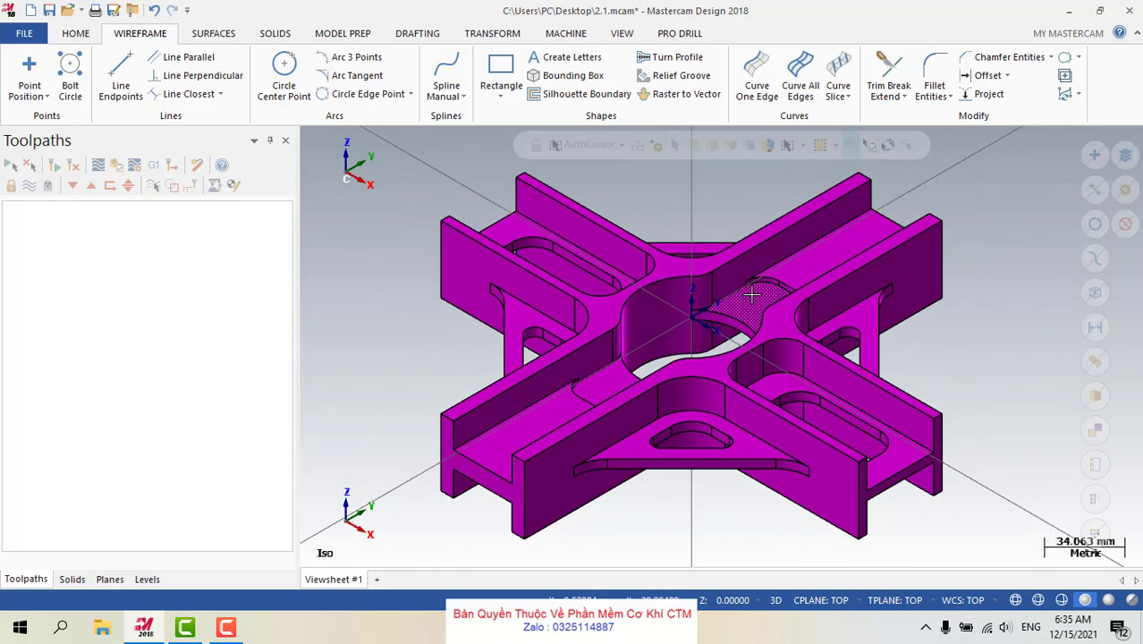
{"action": "middle_click_drag", "start_coordinate": [751, 294], "coordinate": [674, 306]}
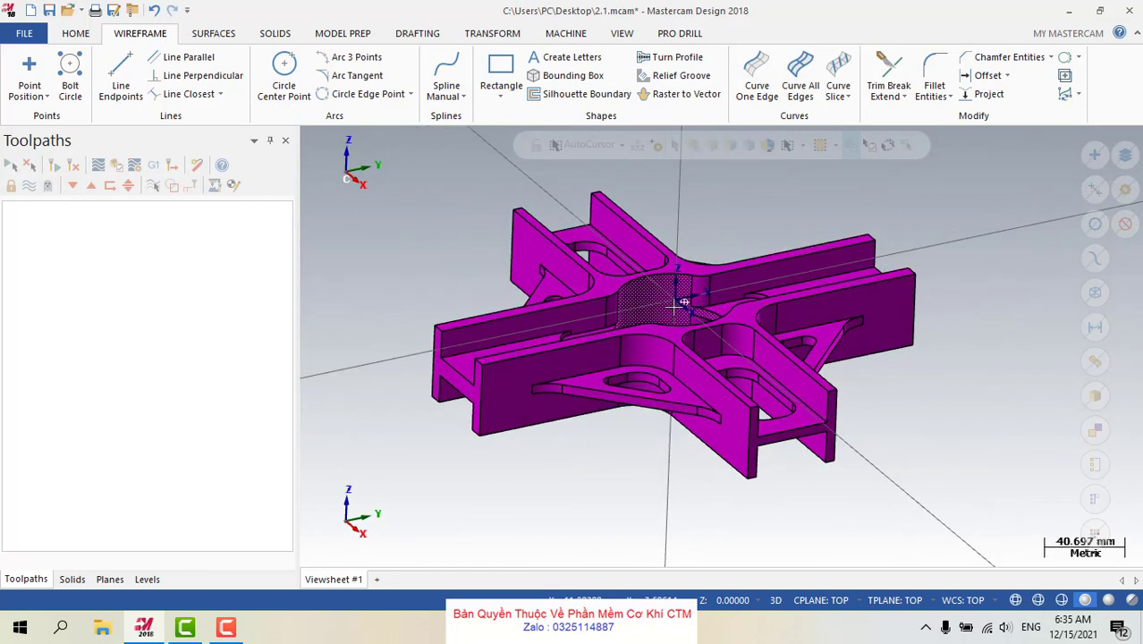
{"action": "right_click", "coordinate": [435, 241]}
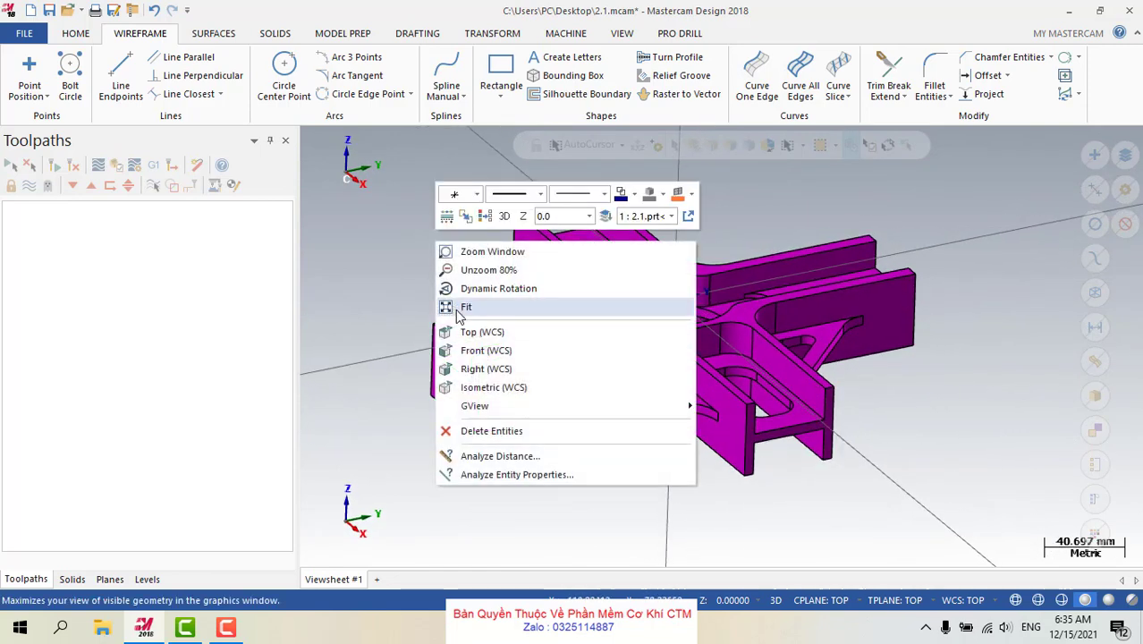
{"action": "left_click", "coordinate": [469, 387]}
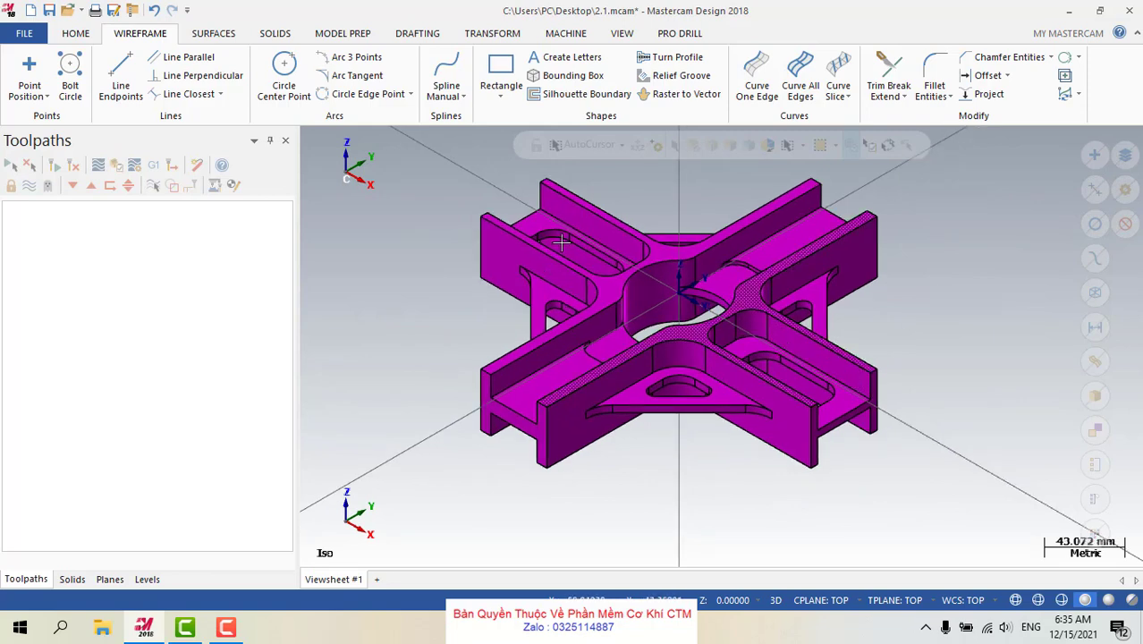
{"action": "middle_click_drag", "start_coordinate": [720, 433], "coordinate": [788, 223]}
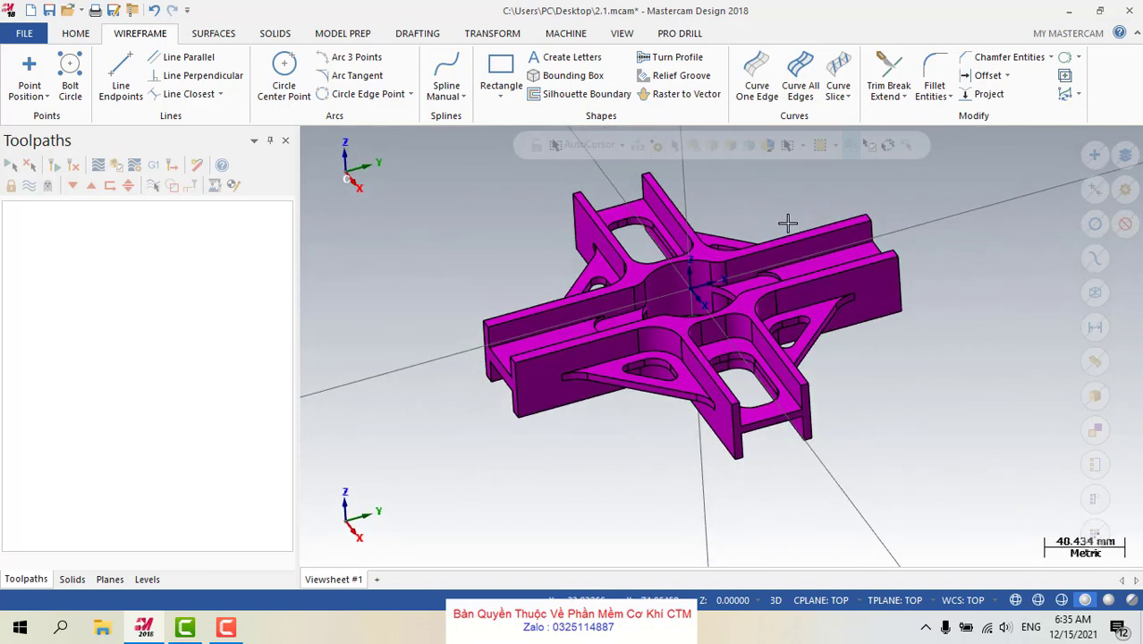
{"action": "right_click", "coordinate": [770, 196]}
{"action": "left_click", "coordinate": [806, 342]}
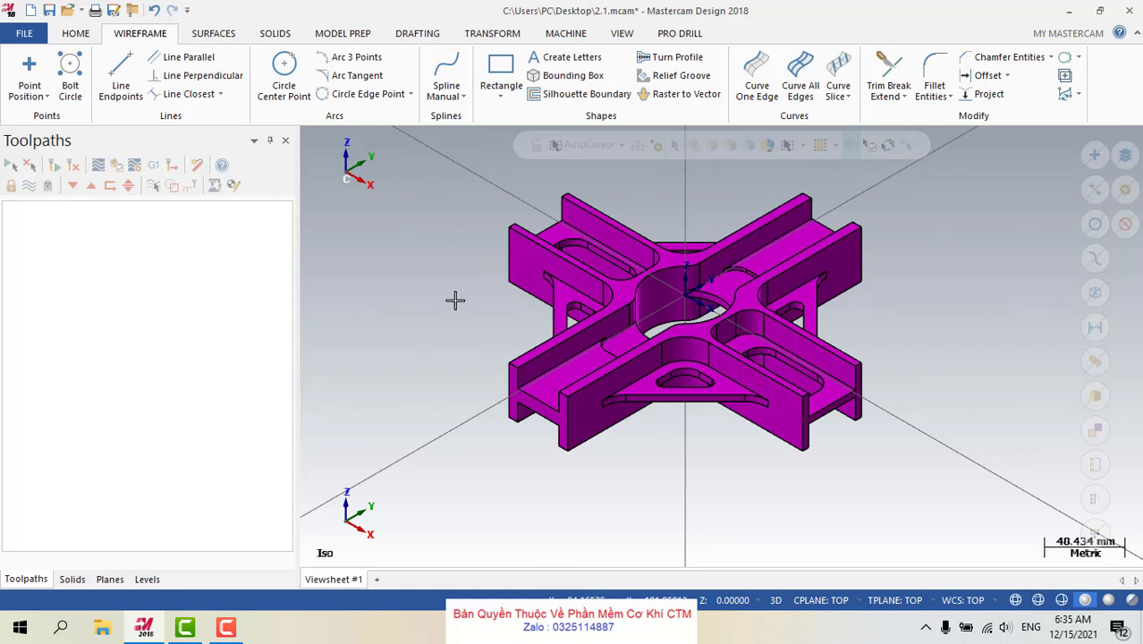
Review the available machine types and the machine definitions offered for Router
{"action": "left_click", "coordinate": [554, 36]}
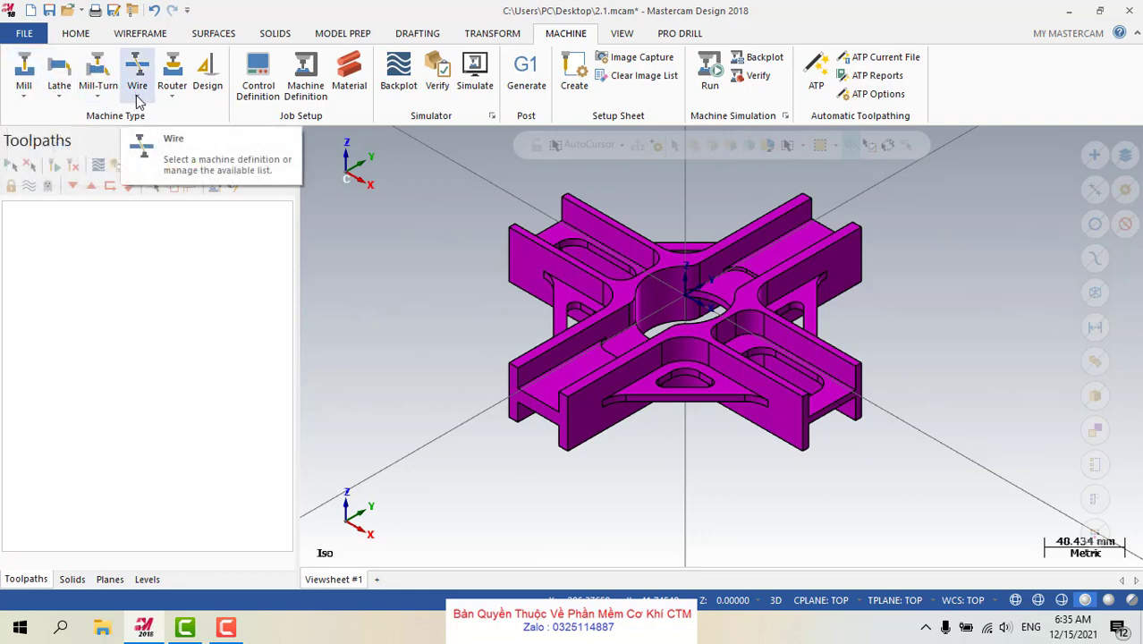
{"action": "left_click", "coordinate": [172, 89]}
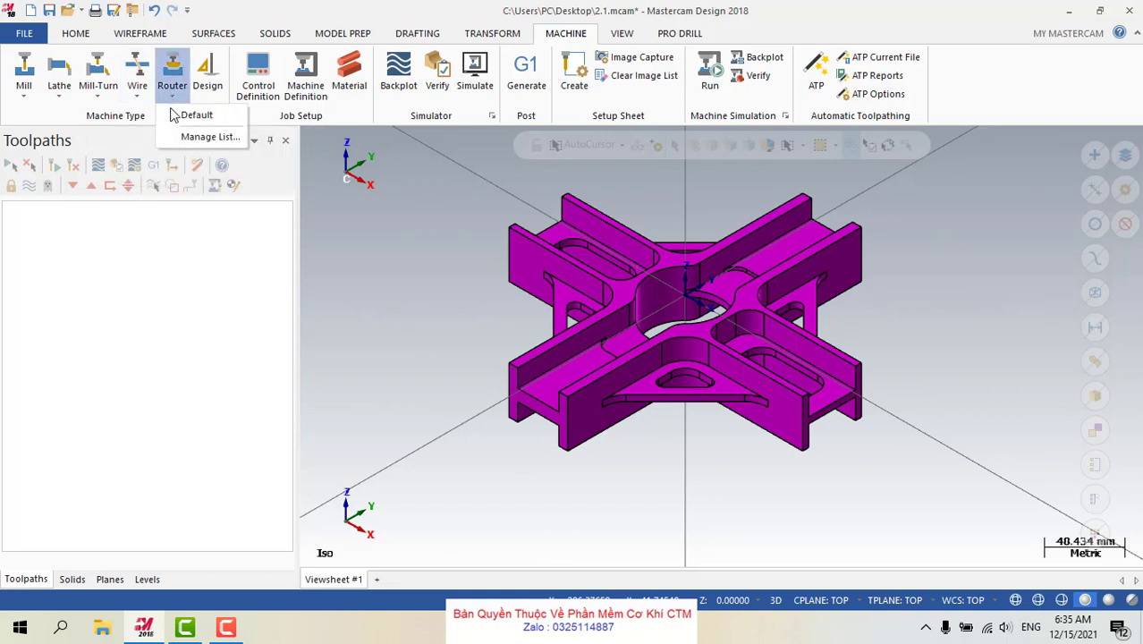
{"action": "left_click", "coordinate": [360, 283]}
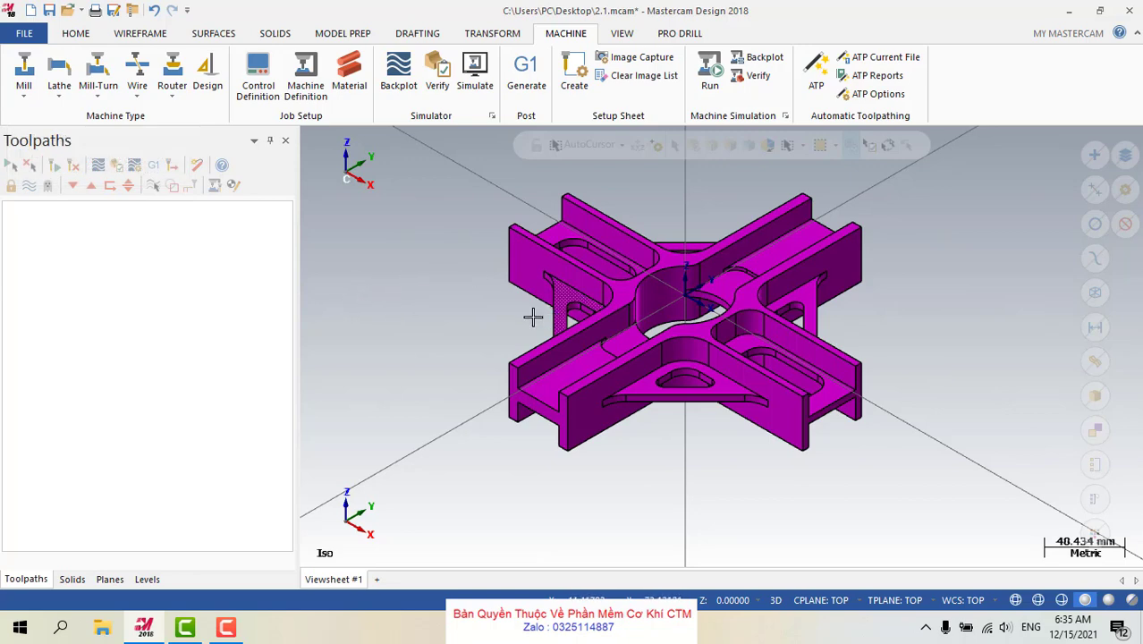
{"action": "mouse_move", "coordinate": [447, 350]}
{"action": "middle_mouse_down"}
{"action": "mouse_move", "coordinate": [449, 304]}
{"action": "mouse_move", "coordinate": [449, 324]}
{"action": "middle_mouse_up"}
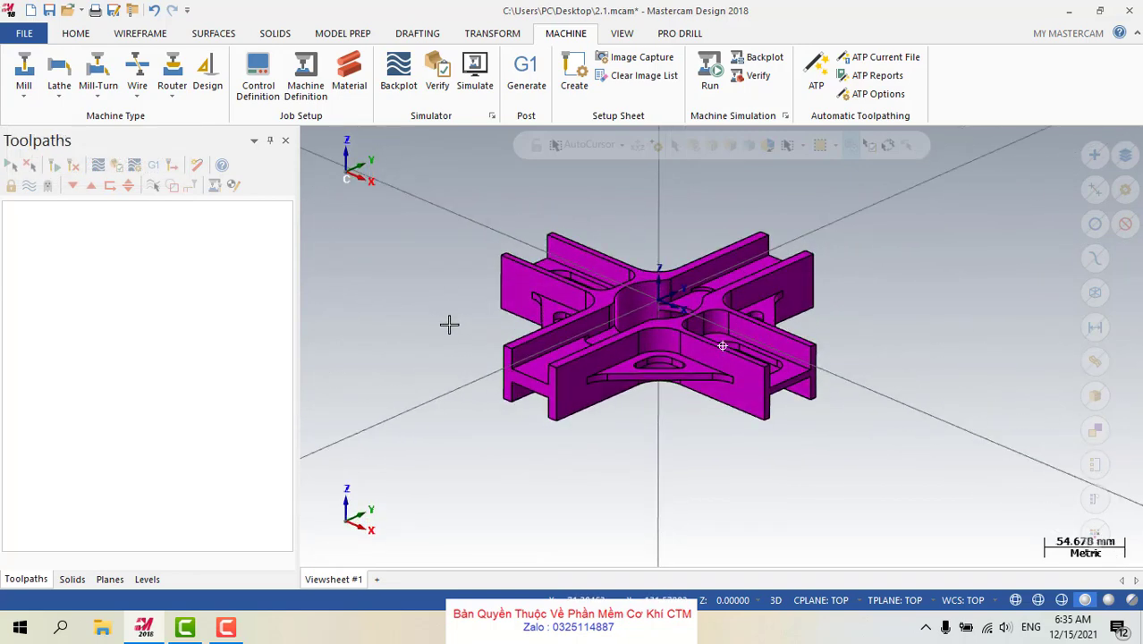
Open the management list for mill machine definitions and browse the available 3-, 4- and 5-axis definitions
{"action": "left_click", "coordinate": [26, 100]}
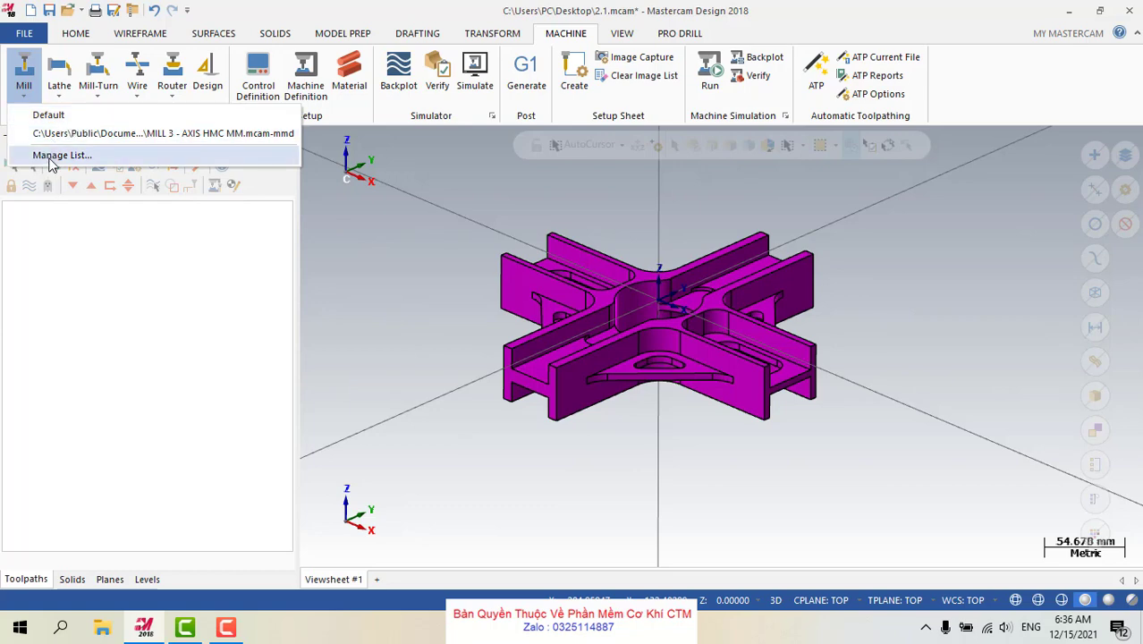
{"action": "left_click", "coordinate": [53, 154]}
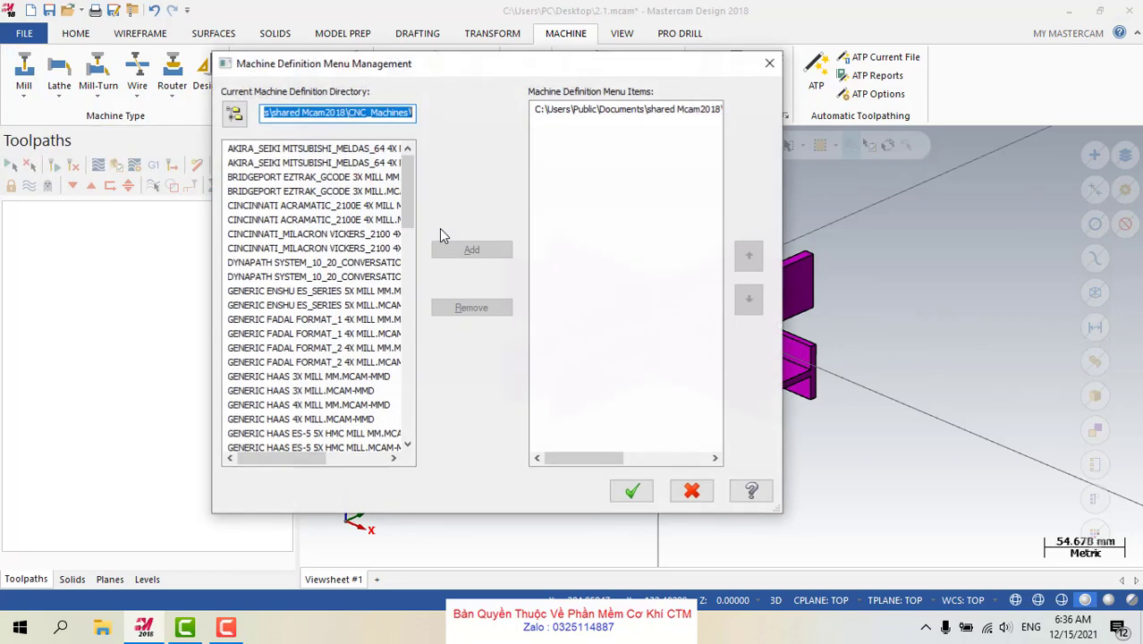
{"action": "scroll", "coordinate": [298, 325], "scroll_direction": "down", "scroll_amount": 7}
{"action": "scroll", "coordinate": [298, 325], "scroll_direction": "down", "scroll_amount": 6}
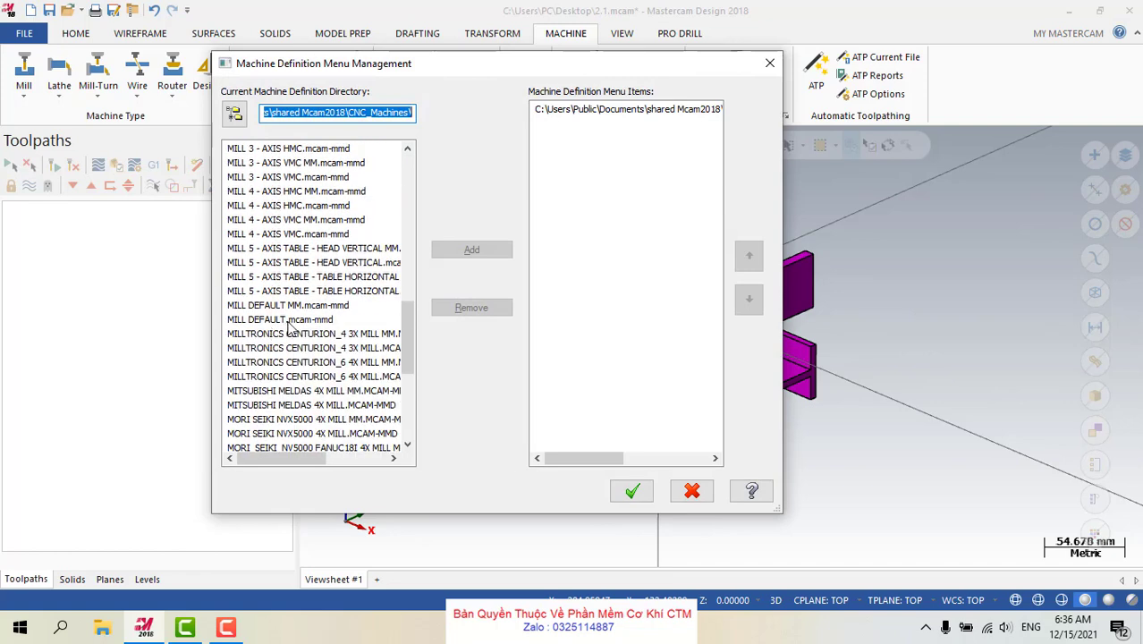
{"action": "scroll", "coordinate": [286, 313], "scroll_direction": "up", "scroll_amount": 8}
{"action": "scroll", "coordinate": [284, 298], "scroll_direction": "up", "scroll_amount": 6}
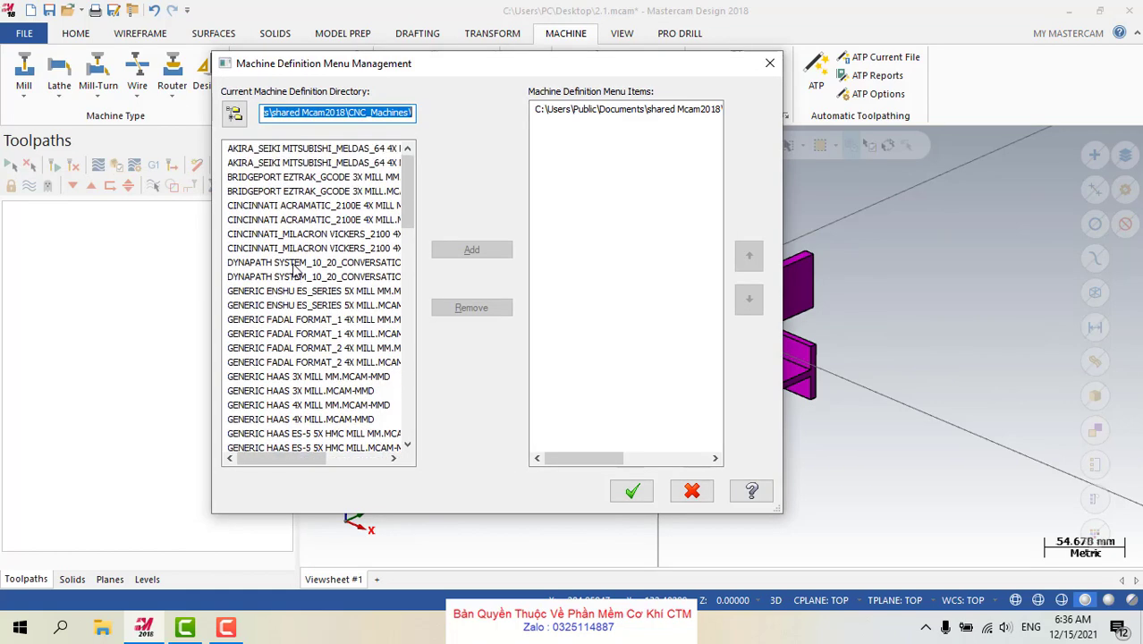
{"action": "scroll", "coordinate": [301, 206], "scroll_direction": "down", "scroll_amount": 13}
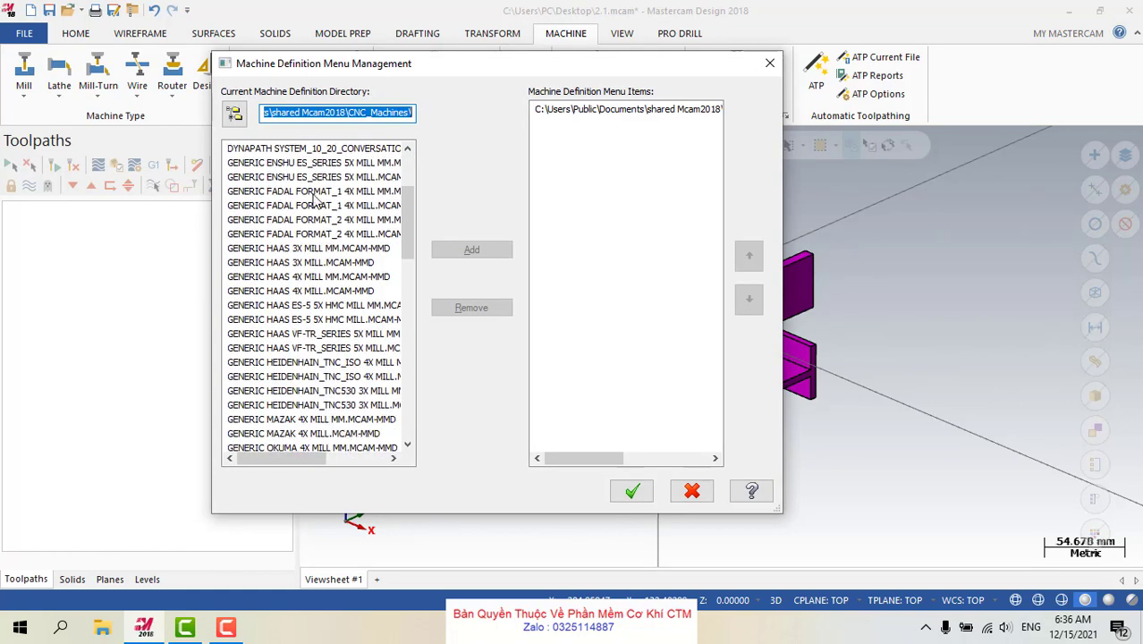
{"action": "scroll", "coordinate": [307, 255], "scroll_direction": "down", "scroll_amount": 8}
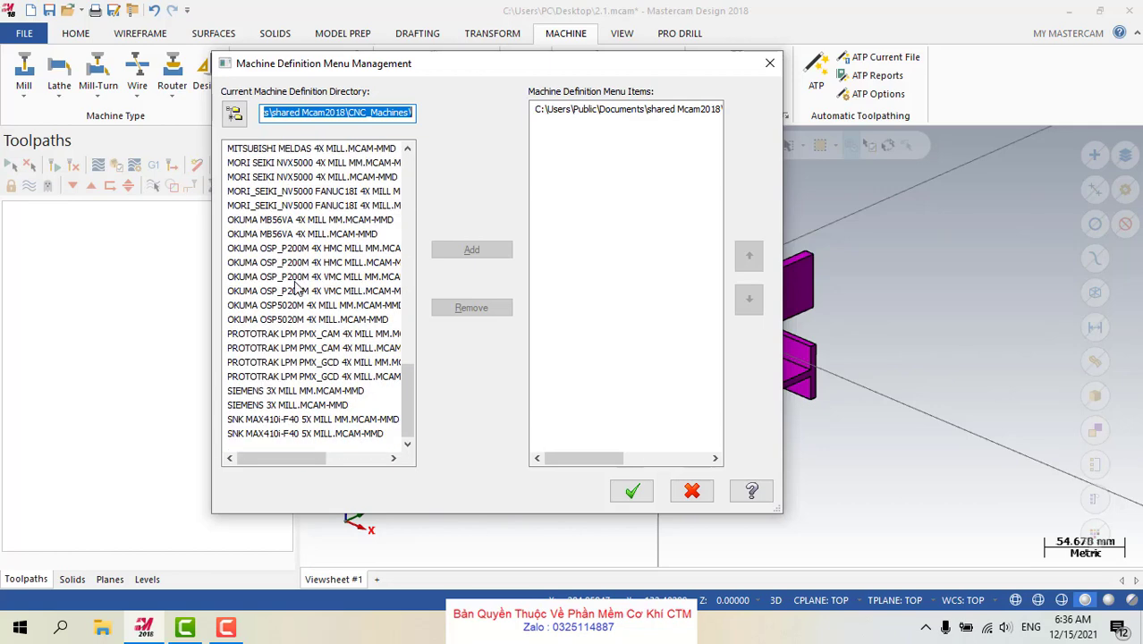
{"action": "scroll", "coordinate": [295, 286], "scroll_direction": "up", "scroll_amount": 5}
{"action": "scroll", "coordinate": [272, 354], "scroll_direction": "down", "scroll_amount": 6}
{"action": "scroll", "coordinate": [273, 367], "scroll_direction": "up", "scroll_amount": 10}
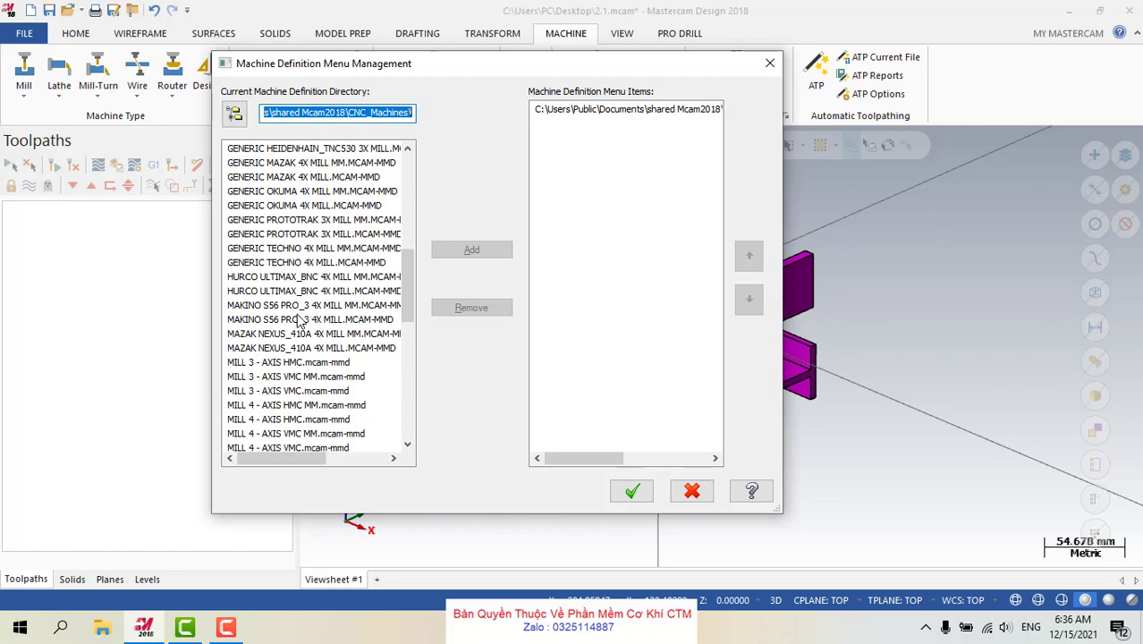
{"action": "scroll", "coordinate": [318, 329], "scroll_direction": "down", "scroll_amount": 1}
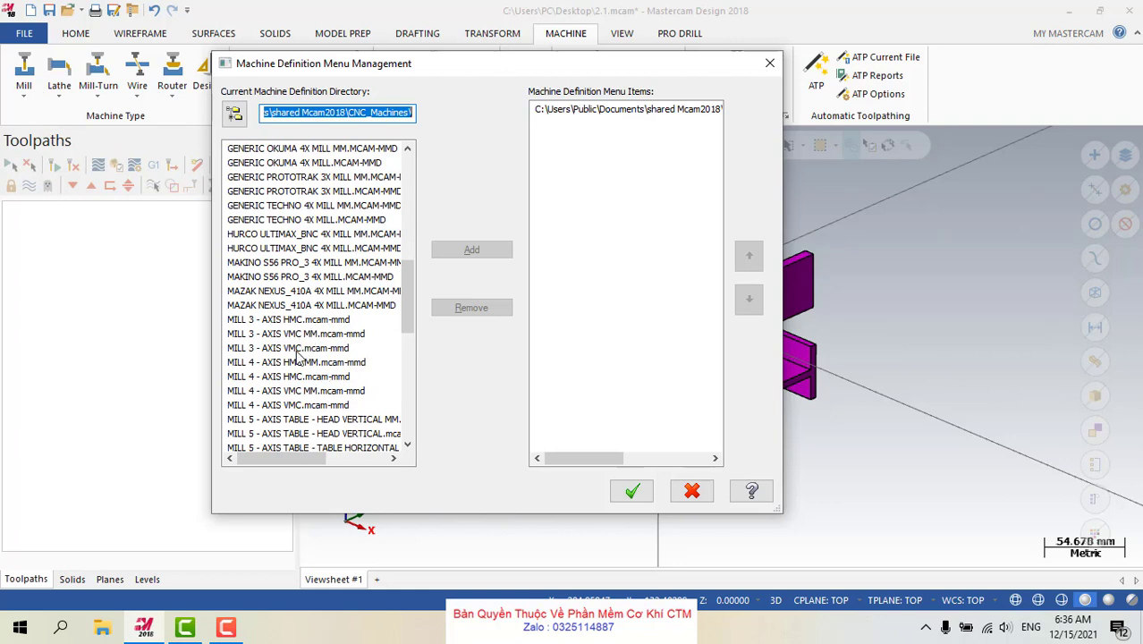
{"action": "scroll", "coordinate": [305, 394], "scroll_direction": "down", "scroll_amount": 1}
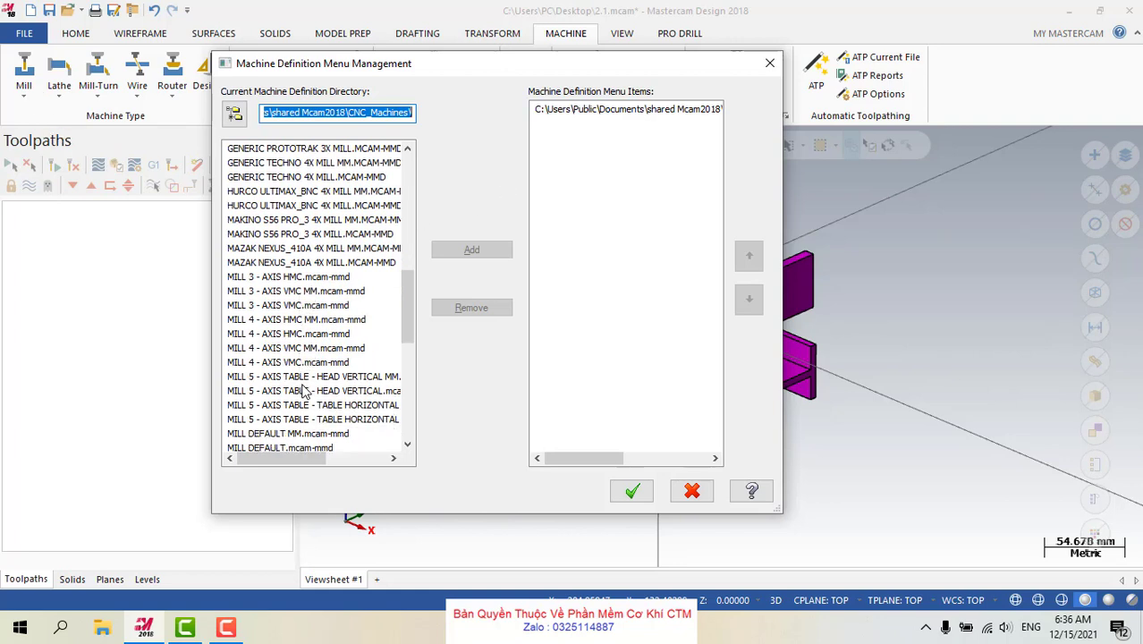
Remove the MILL 3 - AXIS HMC MM definition from the mill machine definition menu items
{"action": "left_click", "coordinate": [292, 334]}
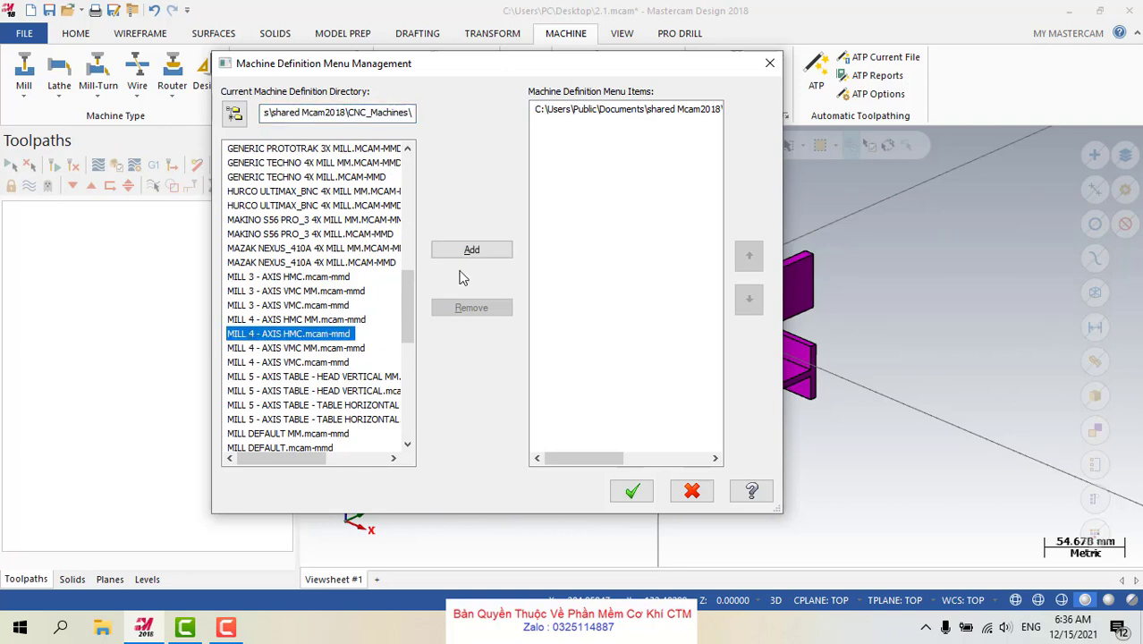
{"action": "left_click", "coordinate": [234, 349]}
{"action": "left_click", "coordinate": [300, 319]}
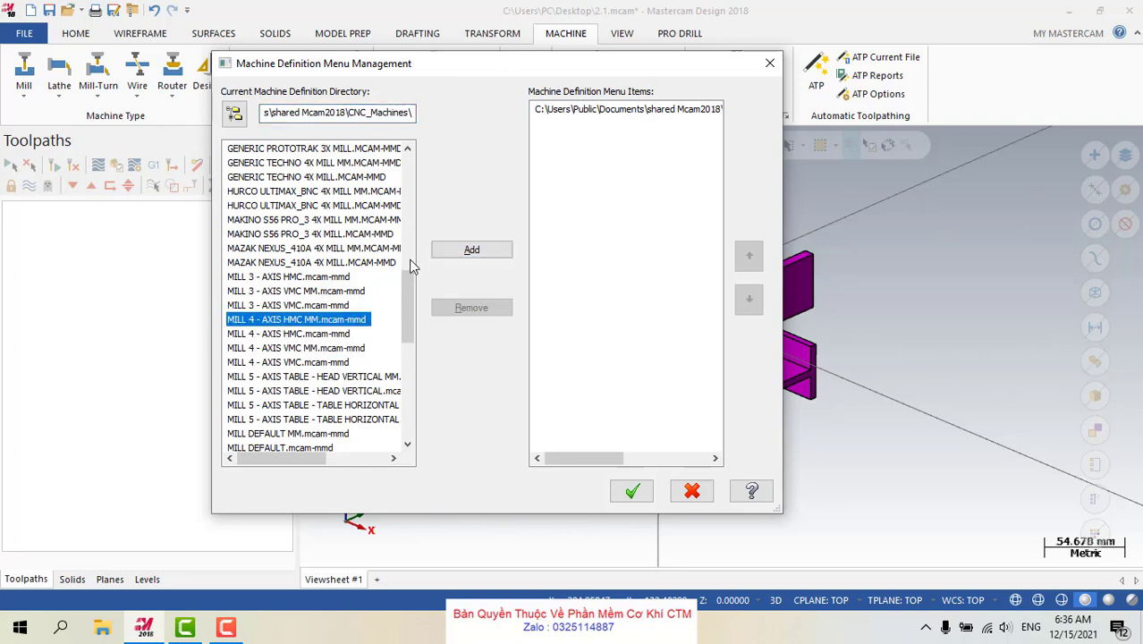
{"action": "left_click", "coordinate": [593, 111]}
{"action": "left_click", "coordinate": [464, 307]}
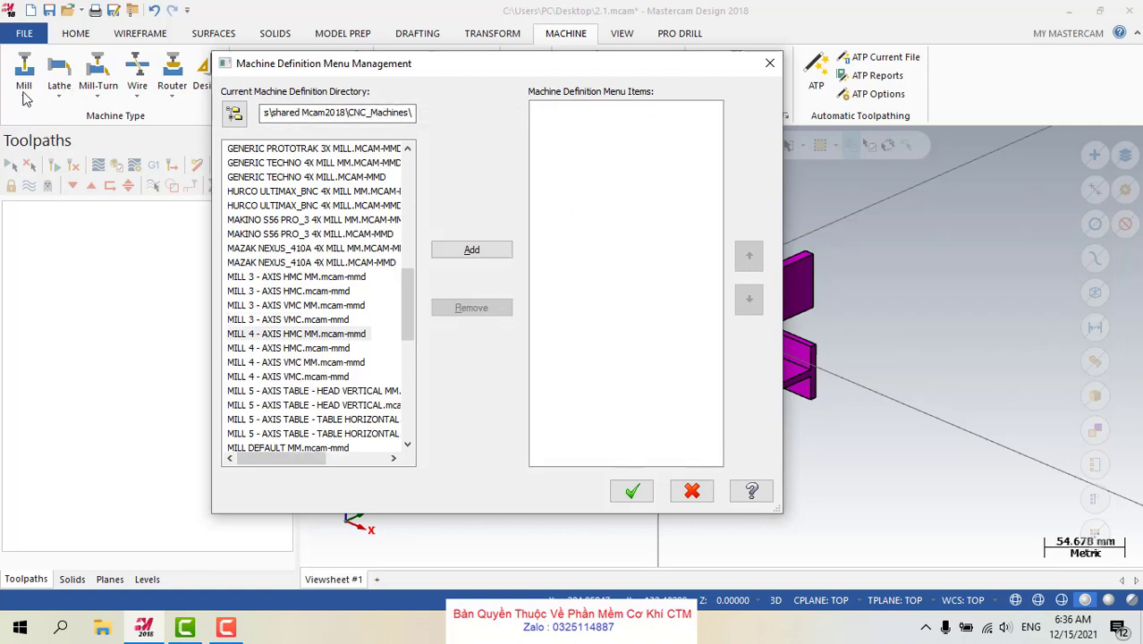
Add the MILL 3 - AXIS HMC and MILL 4 - AXIS HMC MM definitions to the mill menu items and accept the list
{"action": "left_click", "coordinate": [279, 279]}
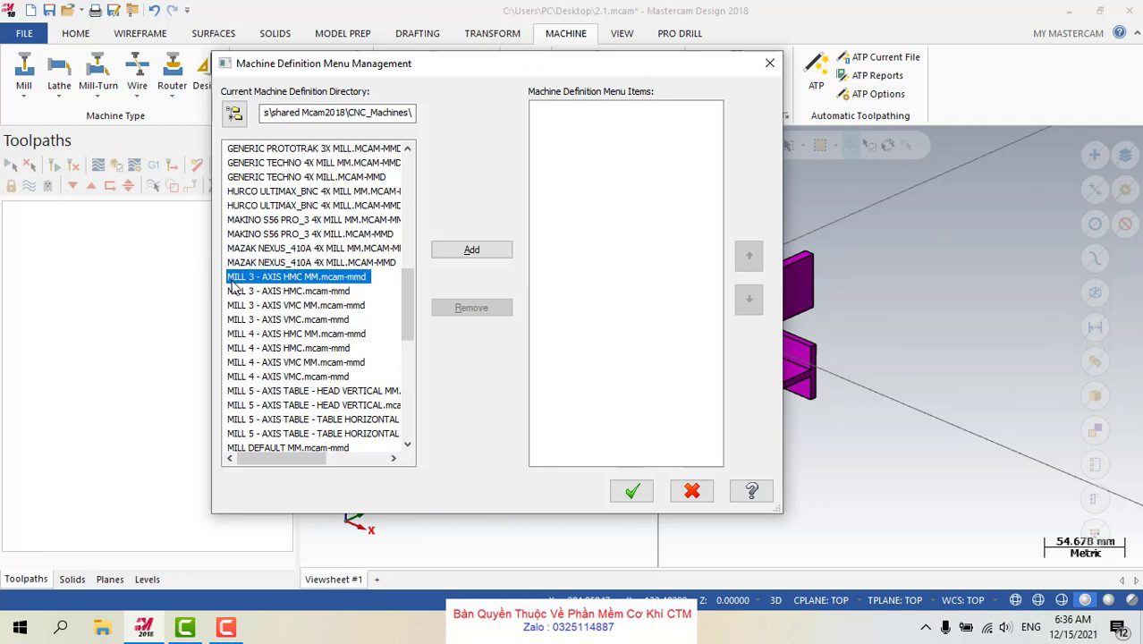
{"action": "left_click", "coordinate": [256, 291]}
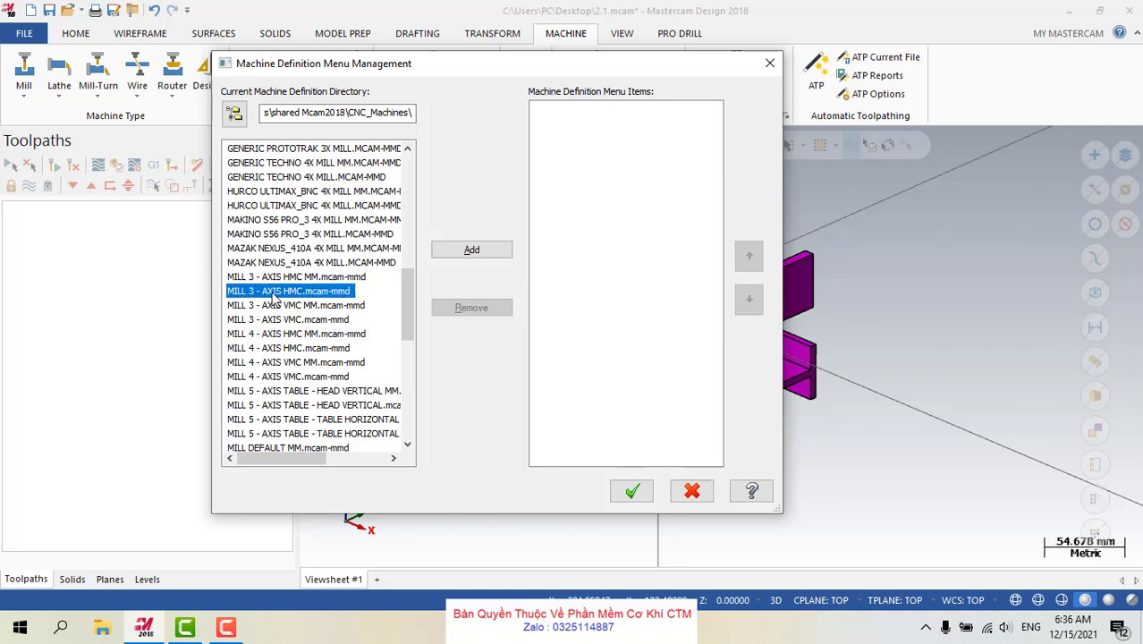
{"action": "left_click", "coordinate": [473, 251]}
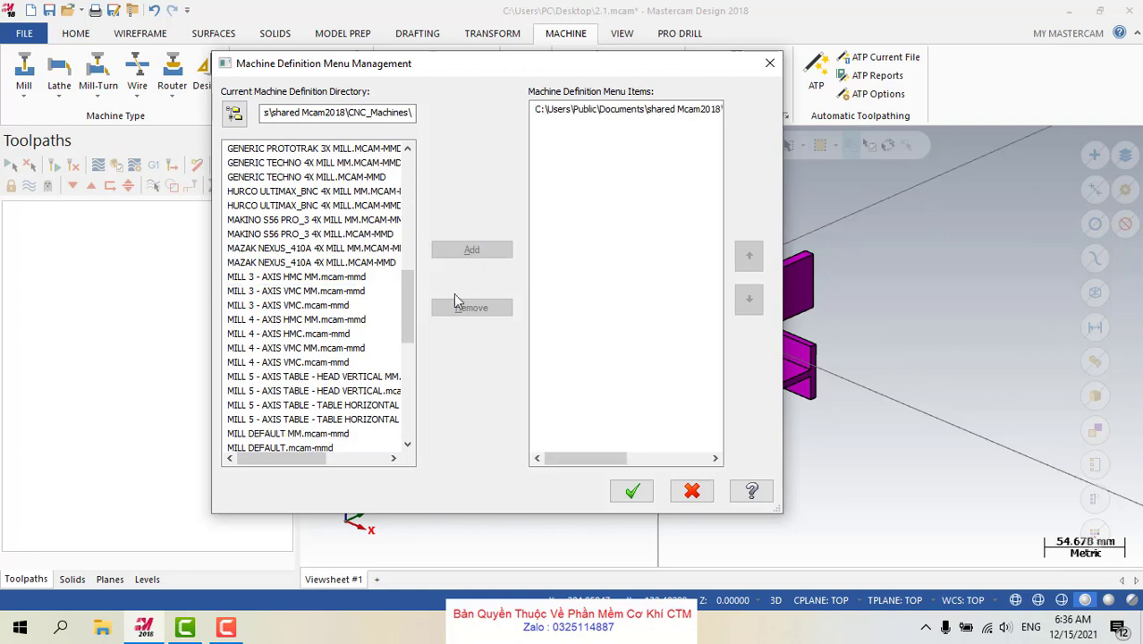
{"action": "left_click", "coordinate": [624, 122]}
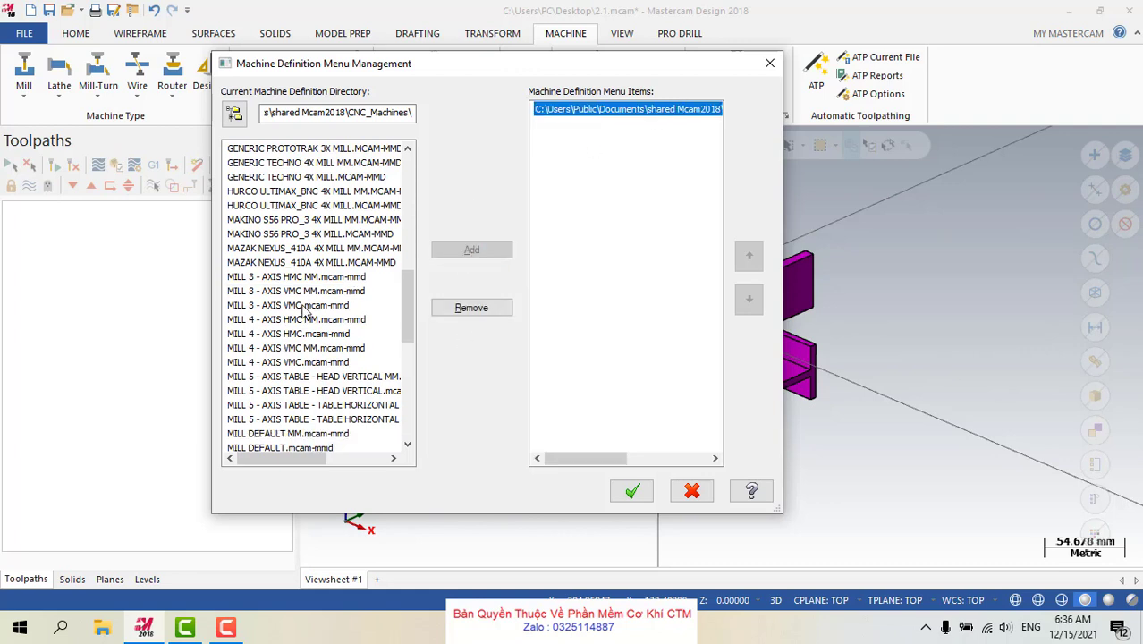
{"action": "left_click", "coordinate": [291, 320]}
{"action": "left_click", "coordinate": [471, 250]}
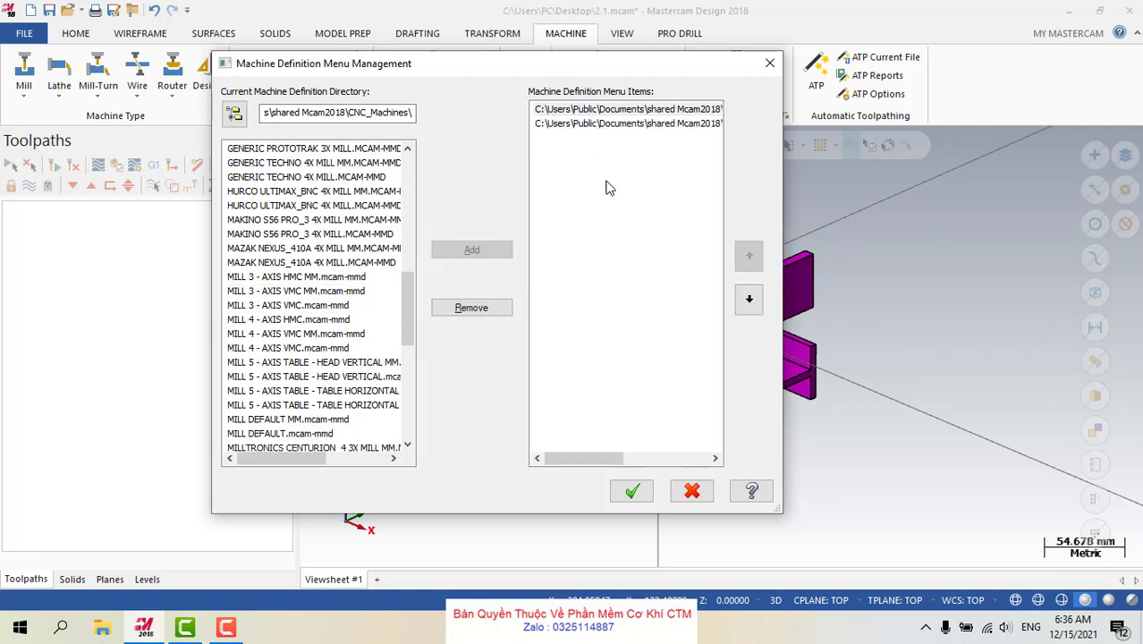
{"action": "left_click", "coordinate": [637, 495]}
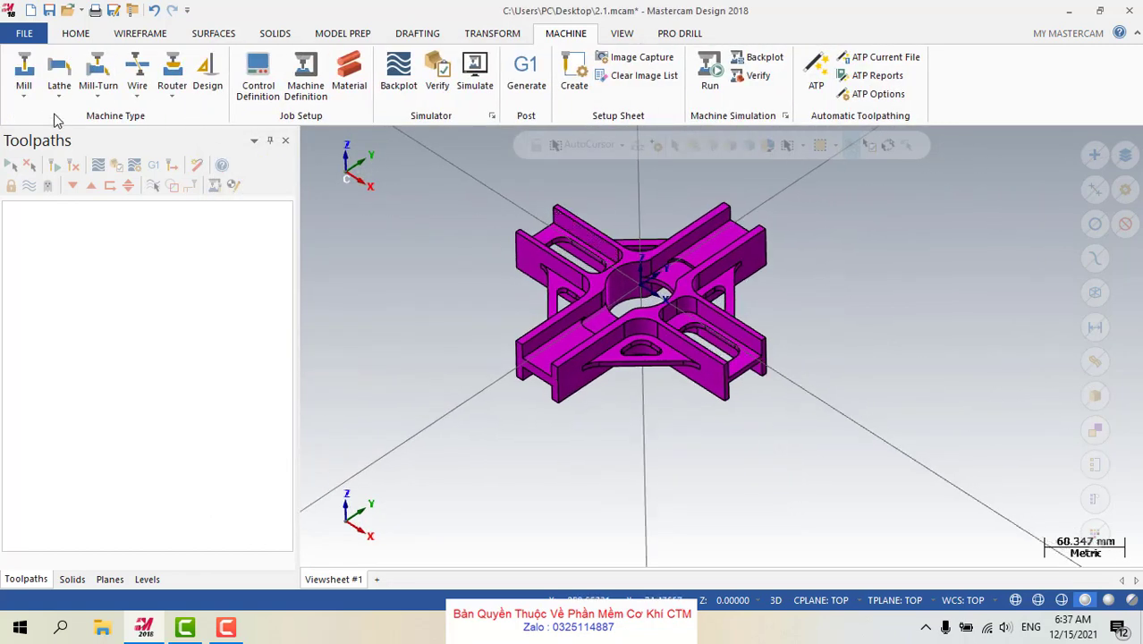
Remove the MILL 4 - AXIS HMC MM definition from the mill menu items and accept the list
{"action": "left_click", "coordinate": [24, 96]}
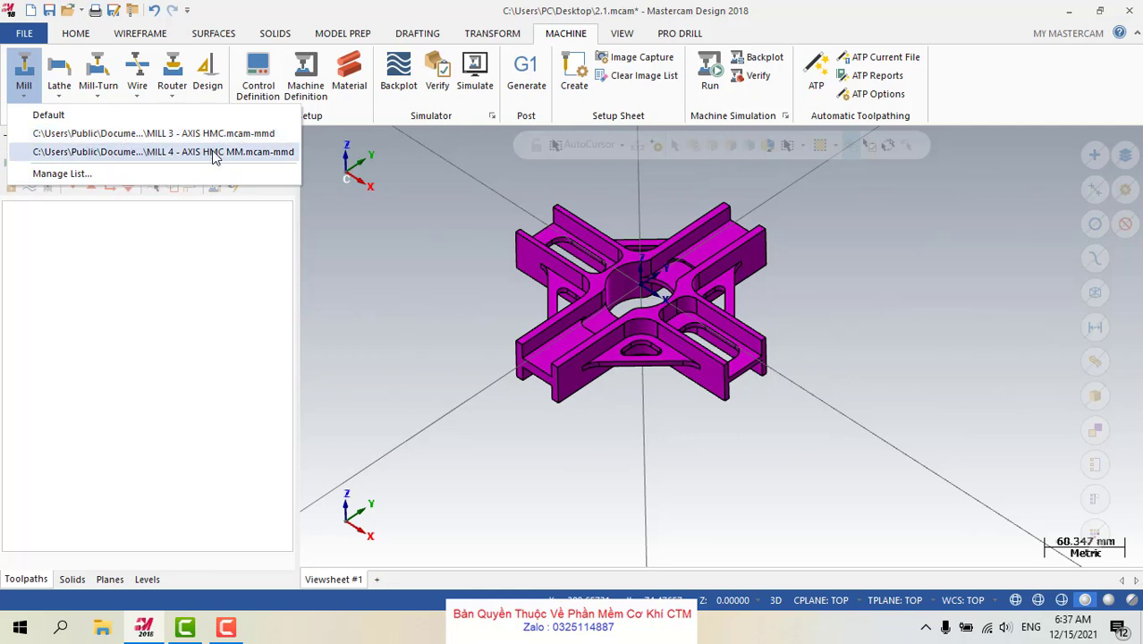
{"action": "left_click", "coordinate": [61, 174]}
{"action": "left_click", "coordinate": [601, 125]}
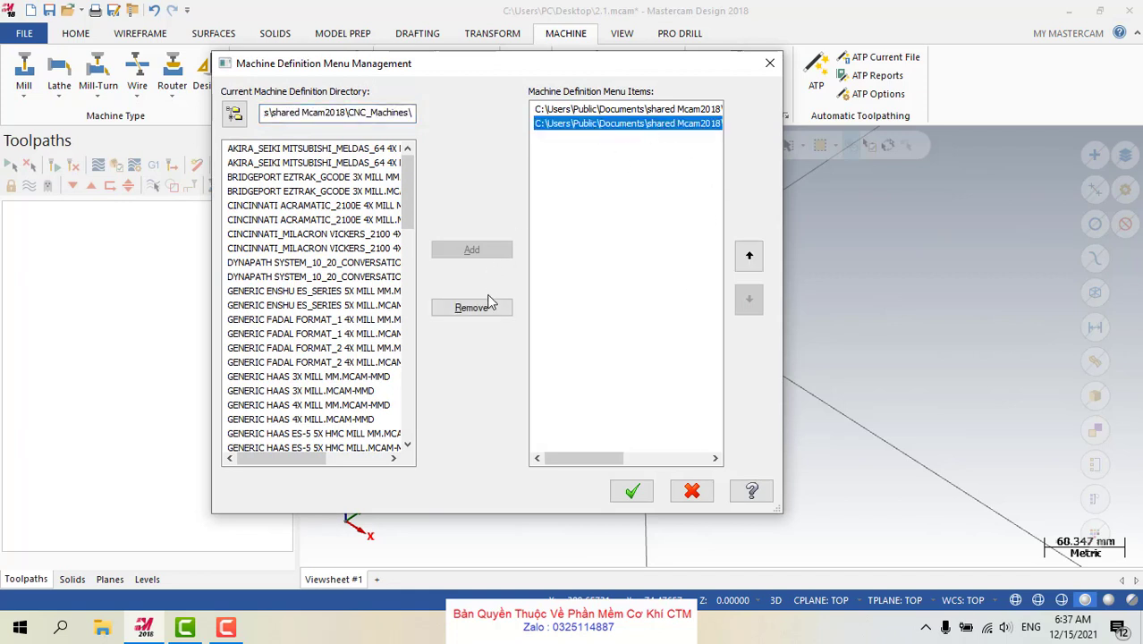
{"action": "left_click", "coordinate": [471, 312]}
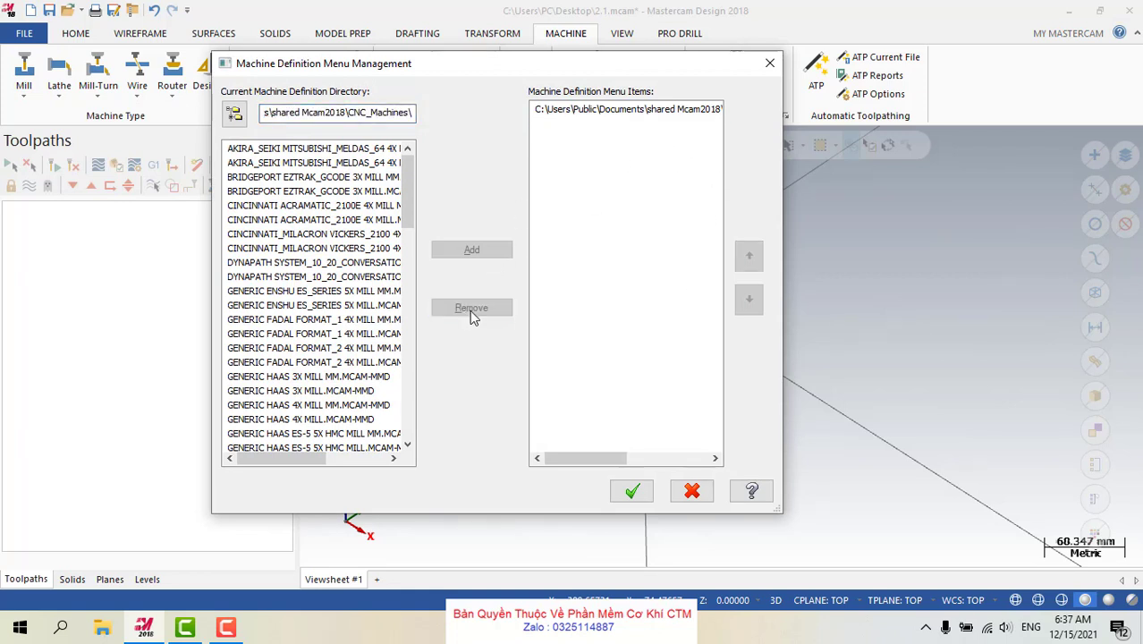
{"action": "left_click", "coordinate": [640, 493]}
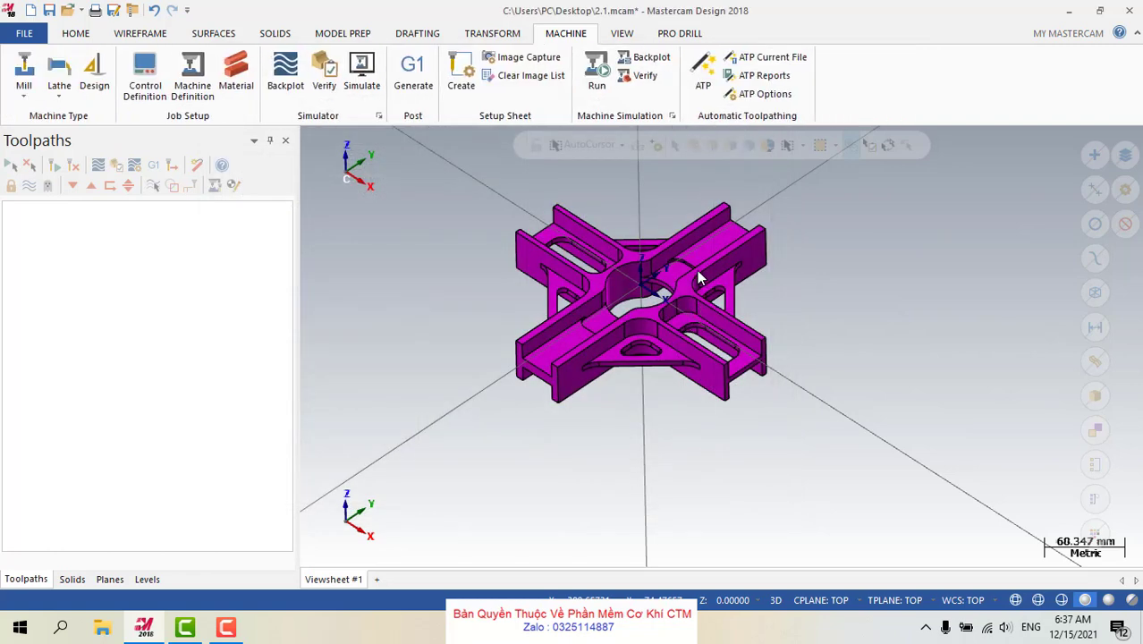
Inspect the part's arms and central opening from several angles and return it to the Isometric (WCS) view
{"action": "left_click", "coordinate": [24, 90]}
{"action": "right_click", "coordinate": [503, 288]}
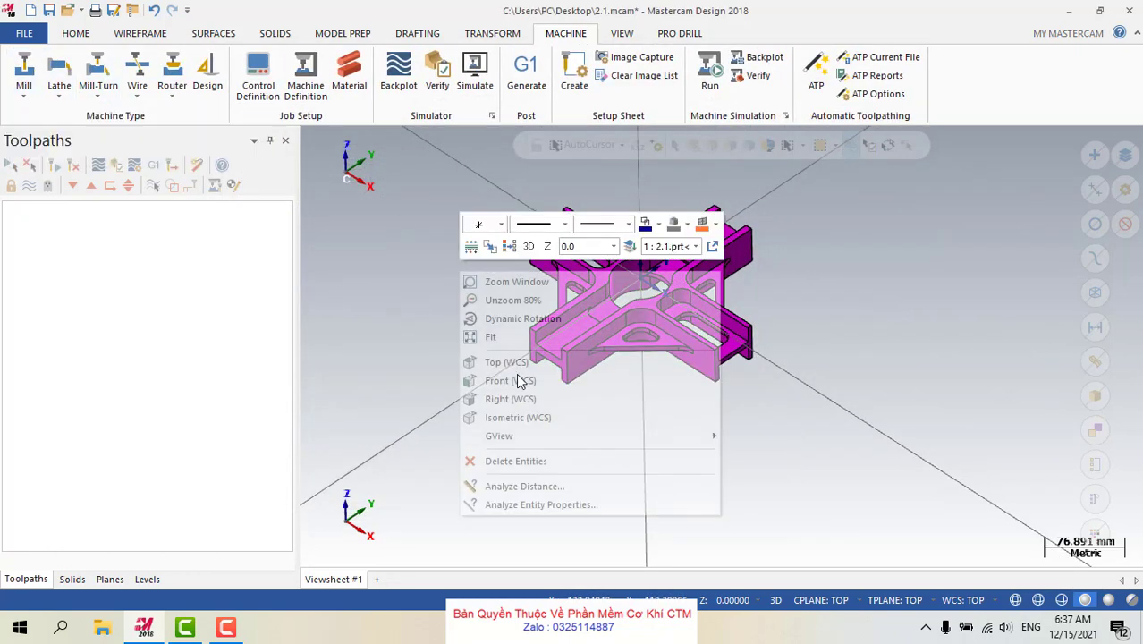
{"action": "left_click", "coordinate": [518, 418]}
{"action": "middle_click_drag", "start_coordinate": [593, 357], "coordinate": [590, 282]}
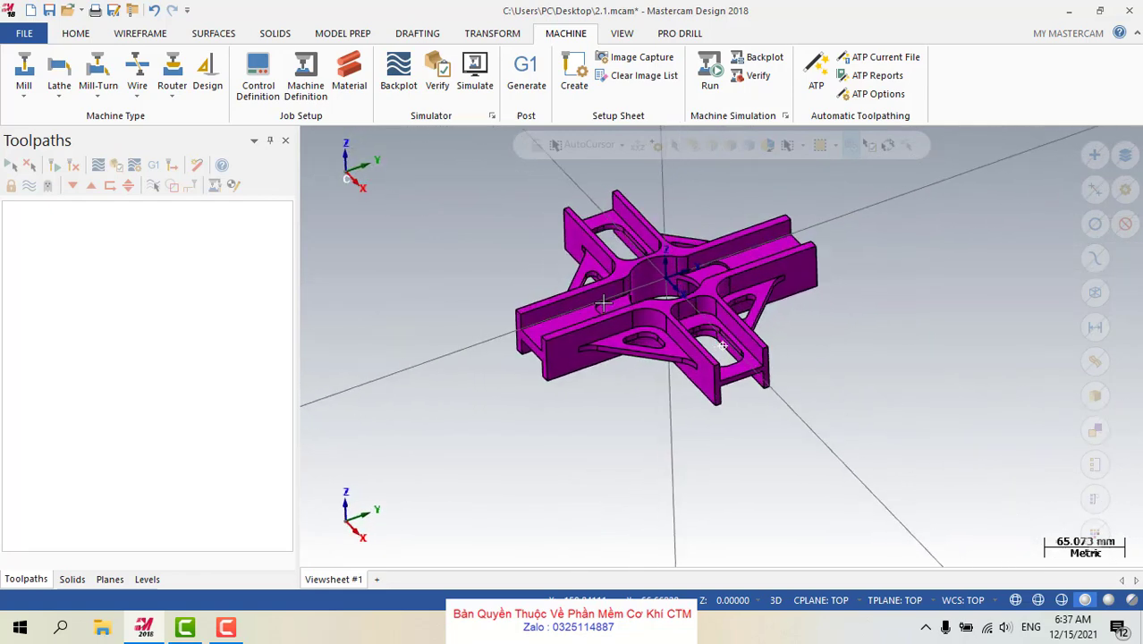
{"action": "right_click", "coordinate": [458, 256]}
{"action": "left_click", "coordinate": [505, 400]}
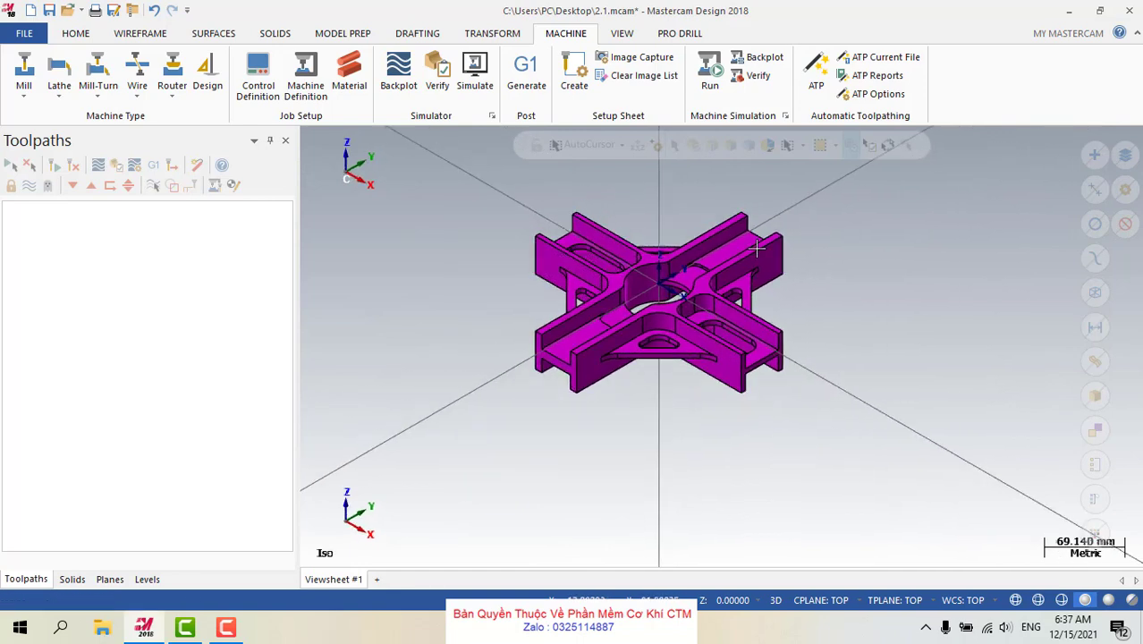
{"action": "scroll", "coordinate": [774, 231], "scroll_direction": "up", "scroll_amount": 2}
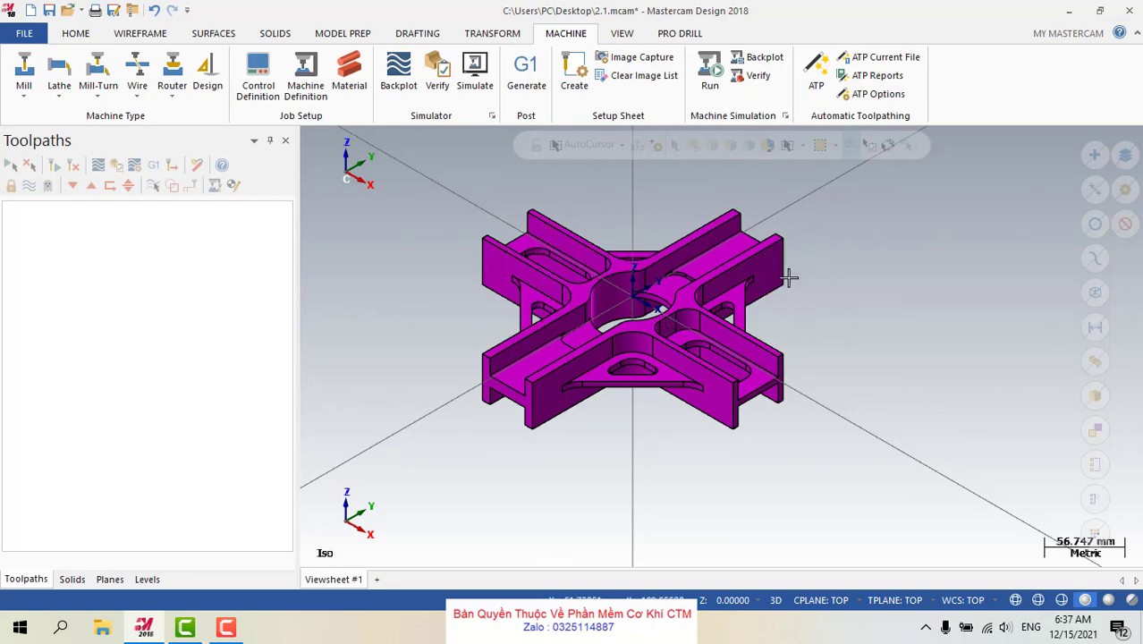
{"action": "middle_click_drag", "start_coordinate": [868, 272], "coordinate": [791, 255]}
{"action": "right_click", "coordinate": [696, 206]}
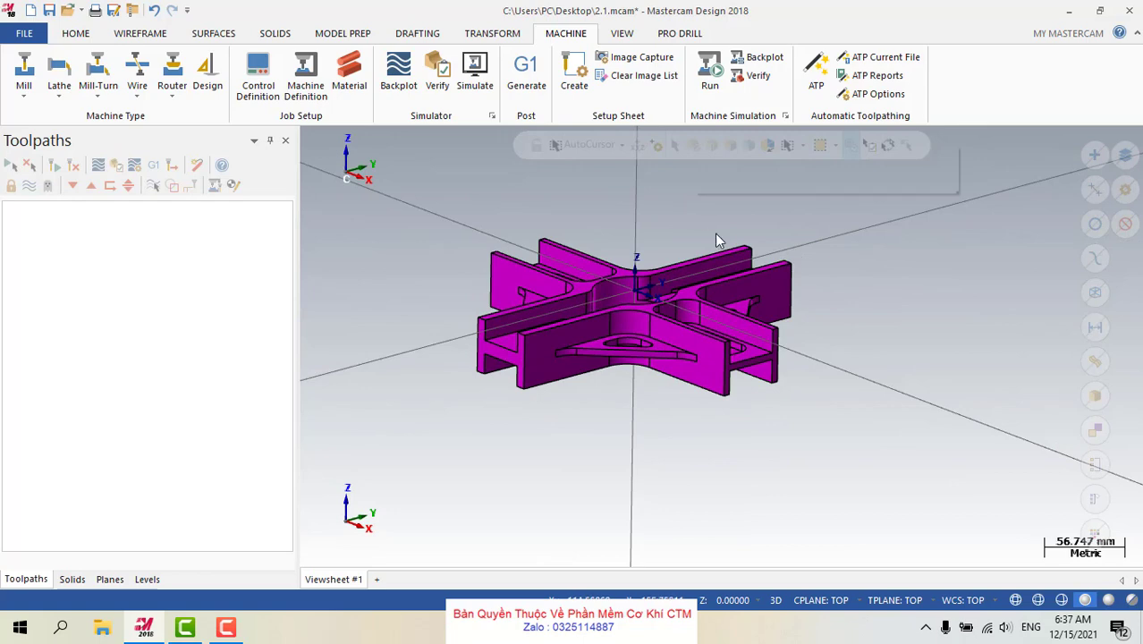
{"action": "left_click", "coordinate": [753, 351]}
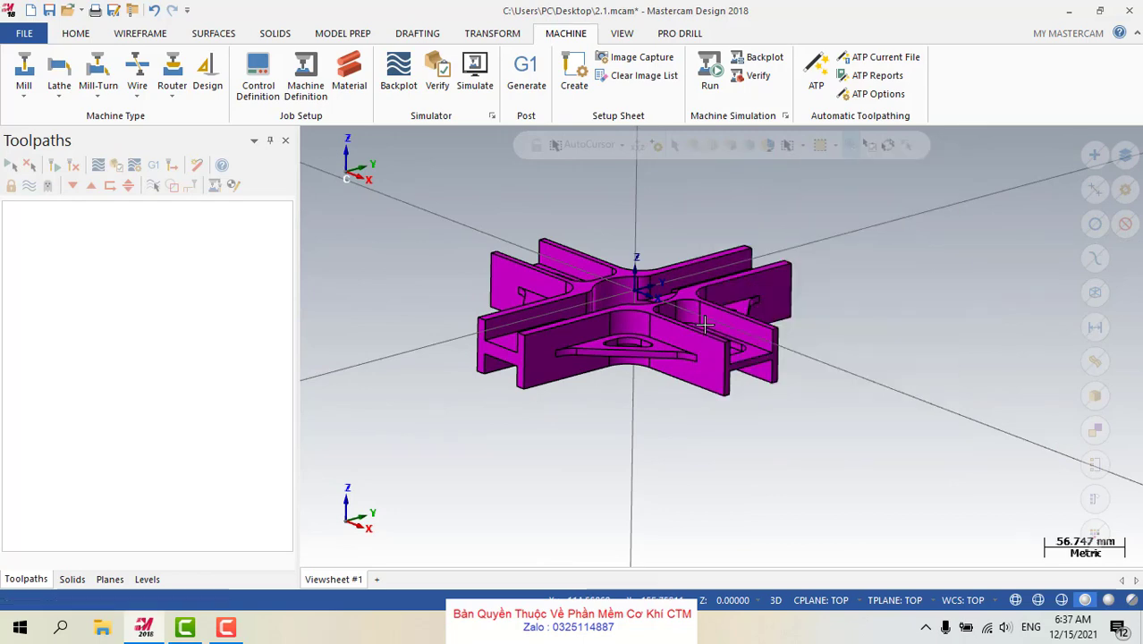
Create a mill machine group from the MILL 3 - AXIS HMC definition and expand its properties
{"action": "left_click", "coordinate": [23, 89]}
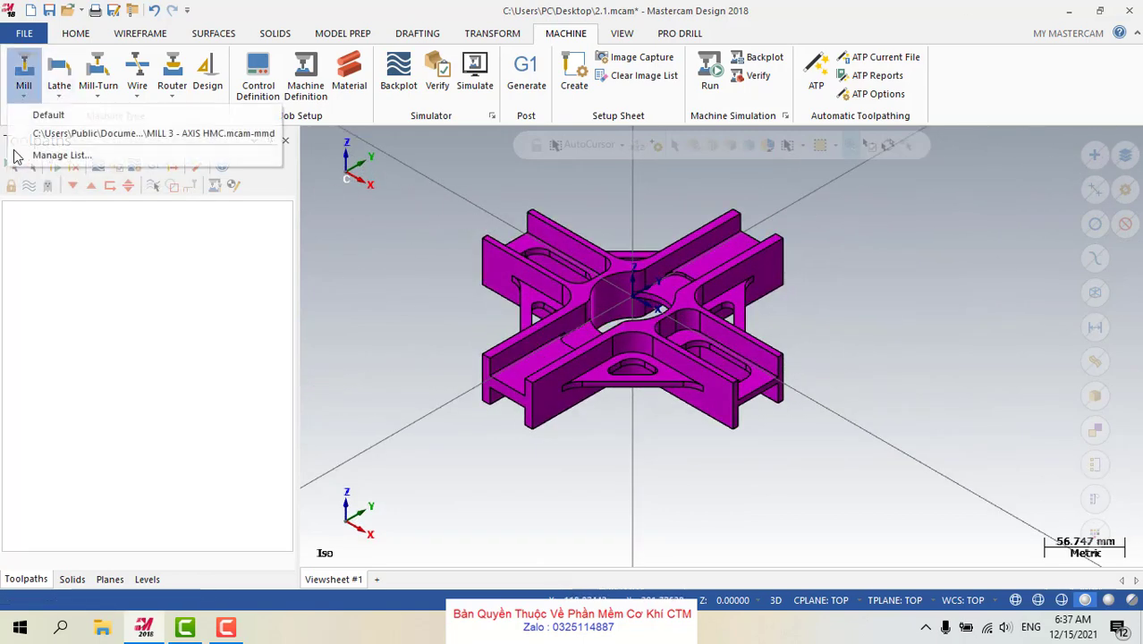
{"action": "left_click", "coordinate": [152, 134]}
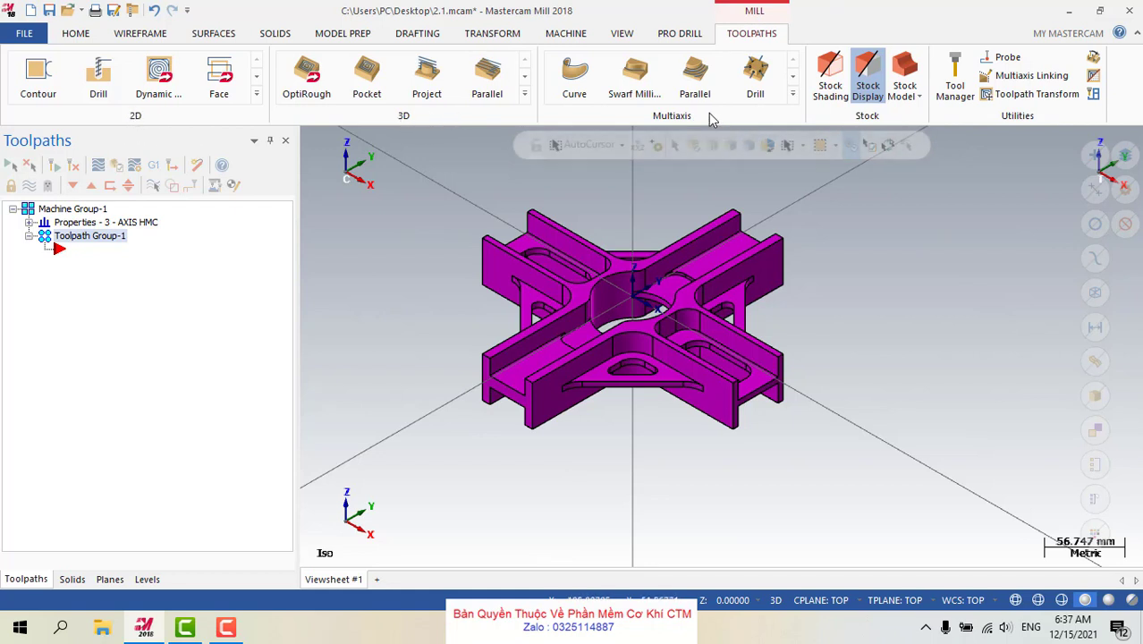
{"action": "left_click", "coordinate": [30, 222]}
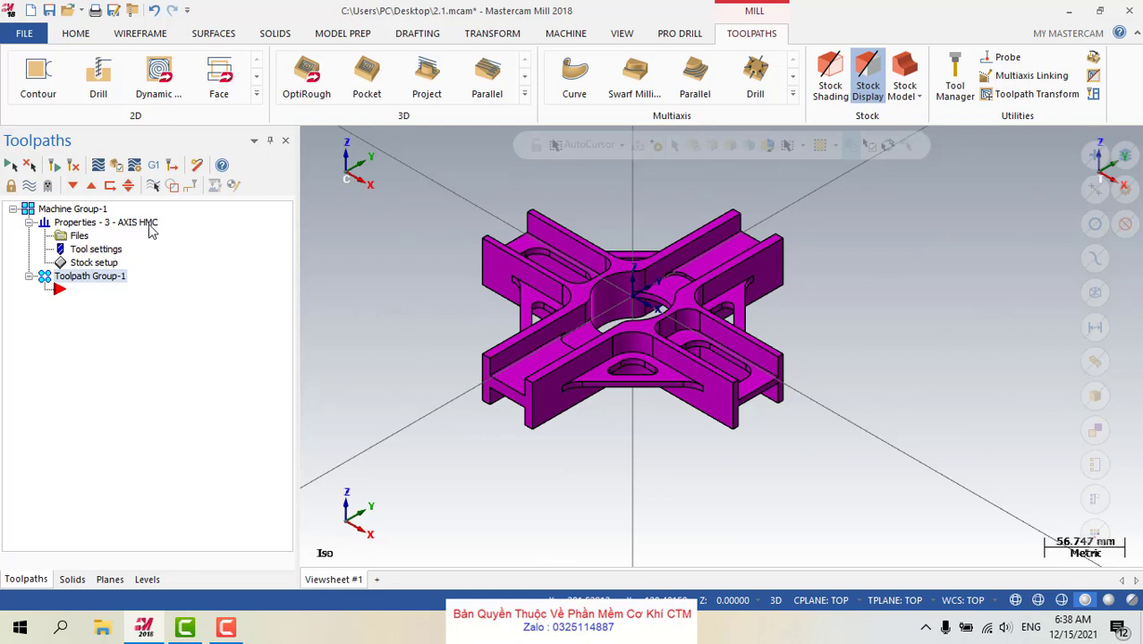
Review the machine group's file settings and browse the available replacement machine definitions without choosing one
{"action": "left_click", "coordinate": [83, 237]}
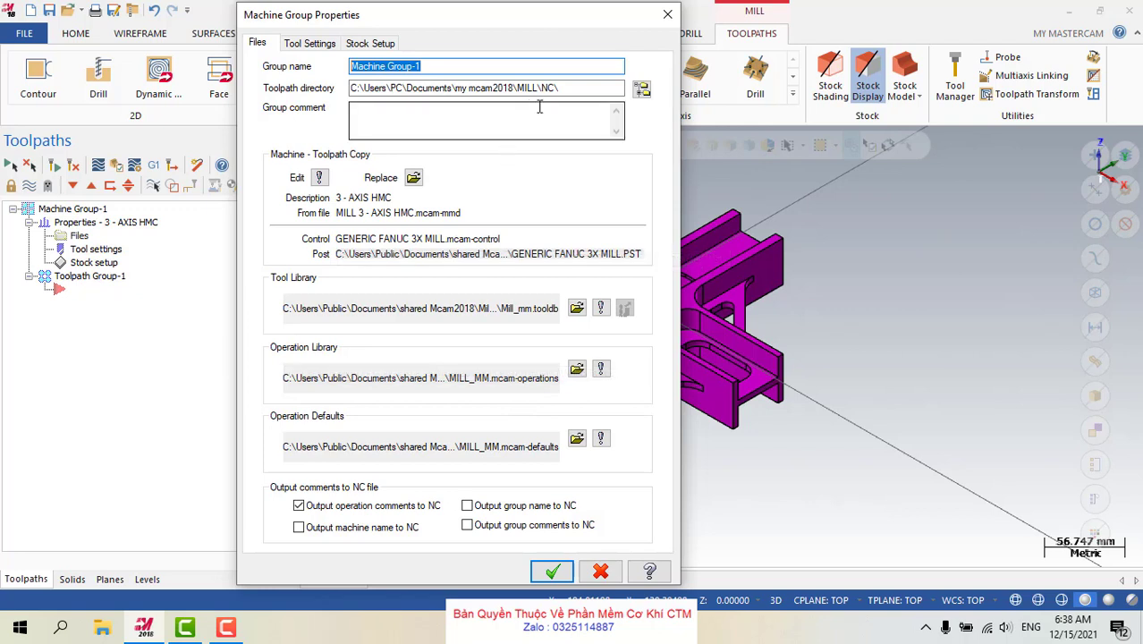
{"action": "left_click_drag", "start_coordinate": [568, 87], "coordinate": [328, 80]}
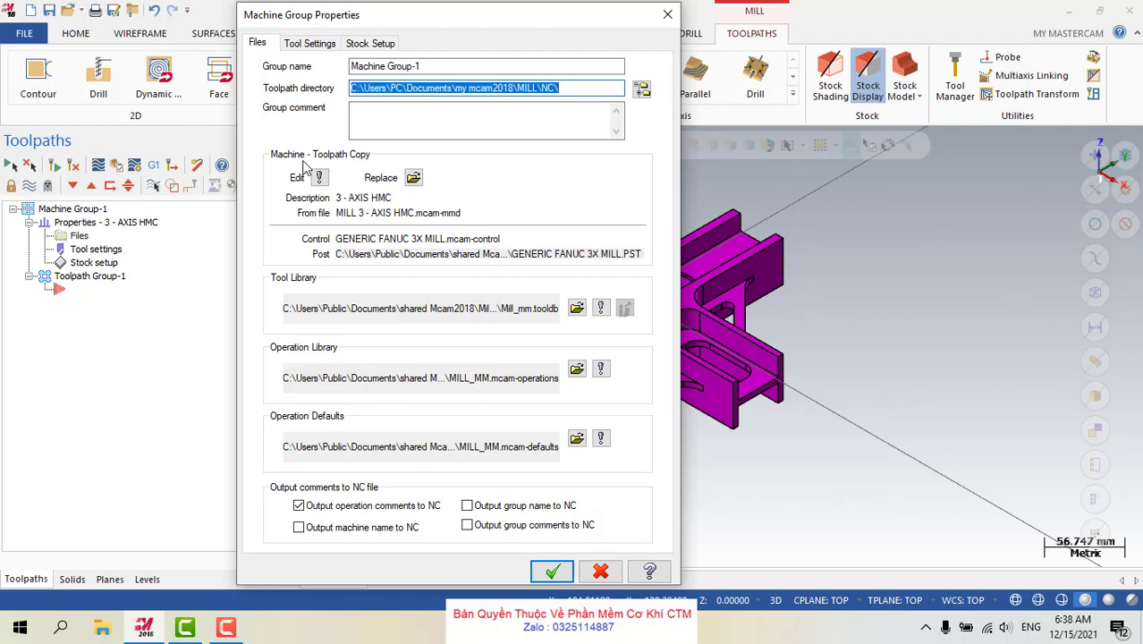
{"action": "left_click", "coordinate": [414, 178]}
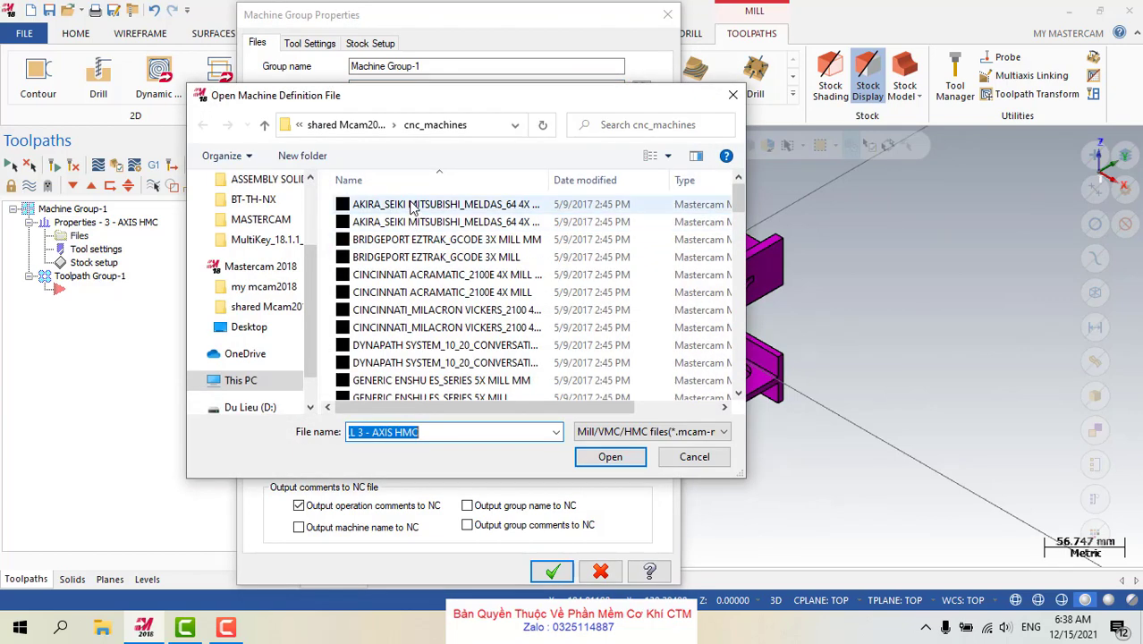
{"action": "scroll", "coordinate": [448, 331], "scroll_direction": "down", "scroll_amount": 8}
{"action": "scroll", "coordinate": [454, 346], "scroll_direction": "down", "scroll_amount": 5}
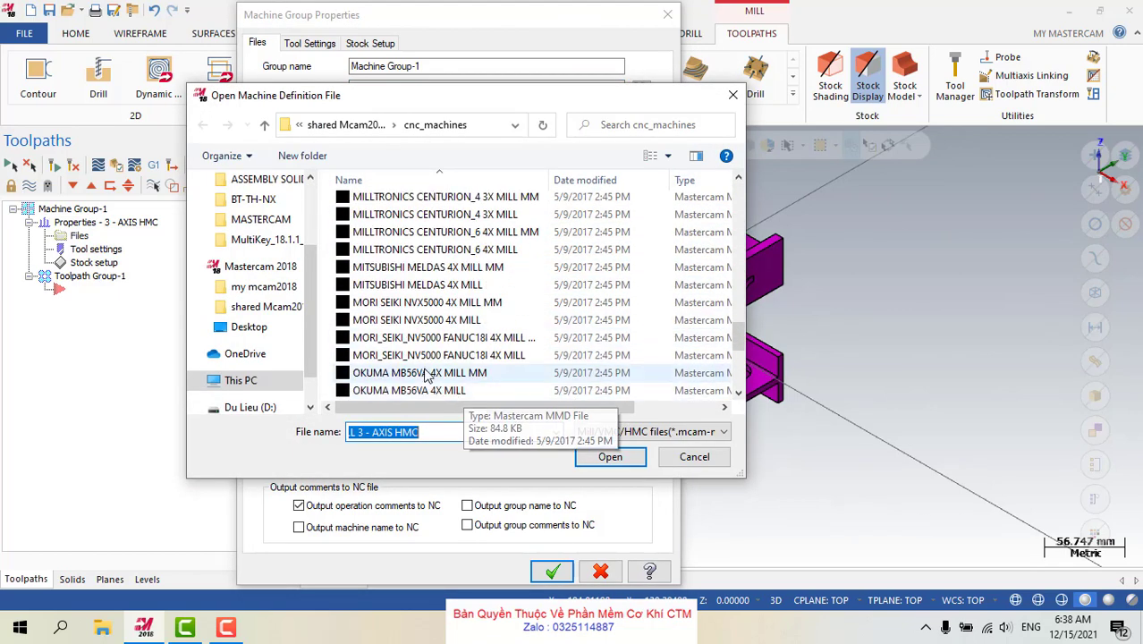
{"action": "scroll", "coordinate": [453, 345], "scroll_direction": "up", "scroll_amount": 10}
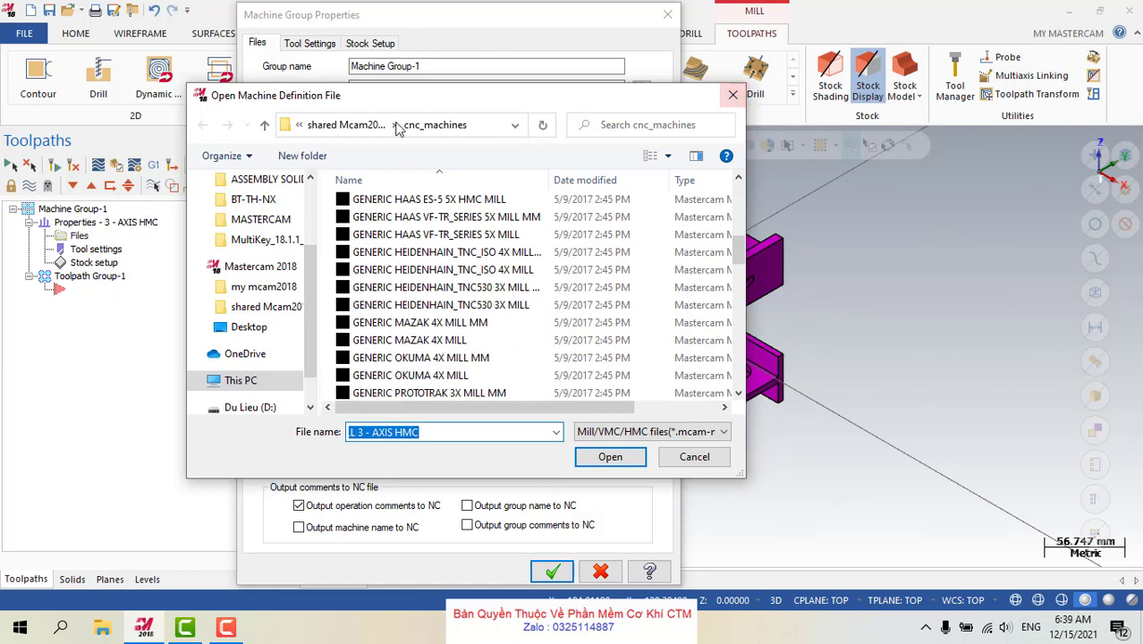
{"action": "scroll", "coordinate": [481, 283], "scroll_direction": "up", "scroll_amount": 7}
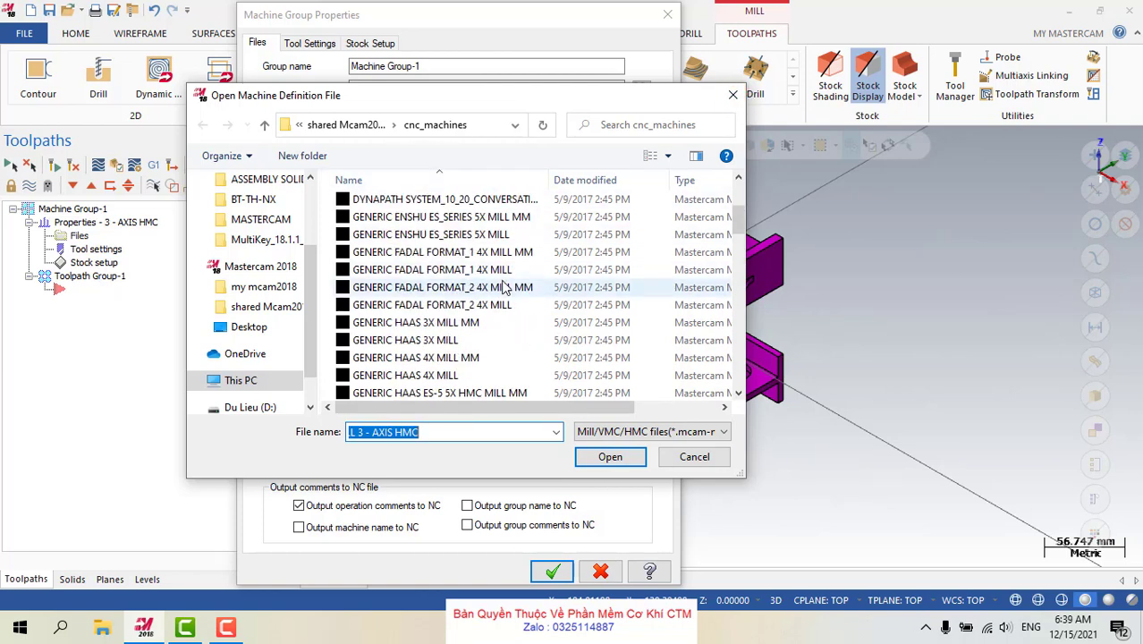
{"action": "left_click", "coordinate": [733, 95]}
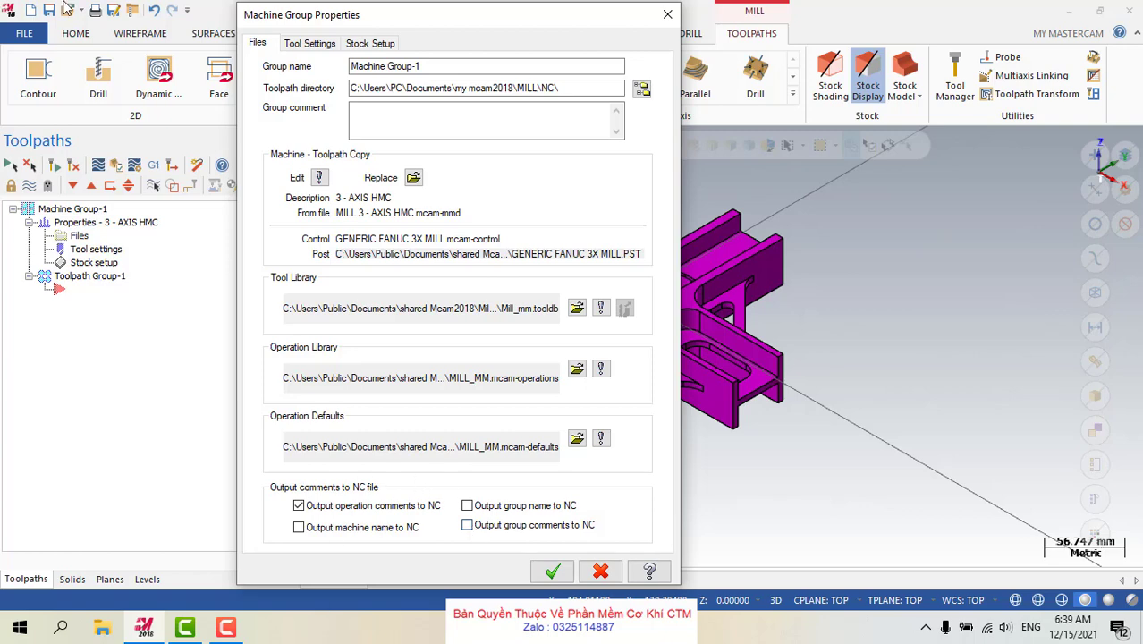
Set the default program number to 4, try the user-defined feed calculation and return it to From tool
{"action": "left_click", "coordinate": [289, 44]}
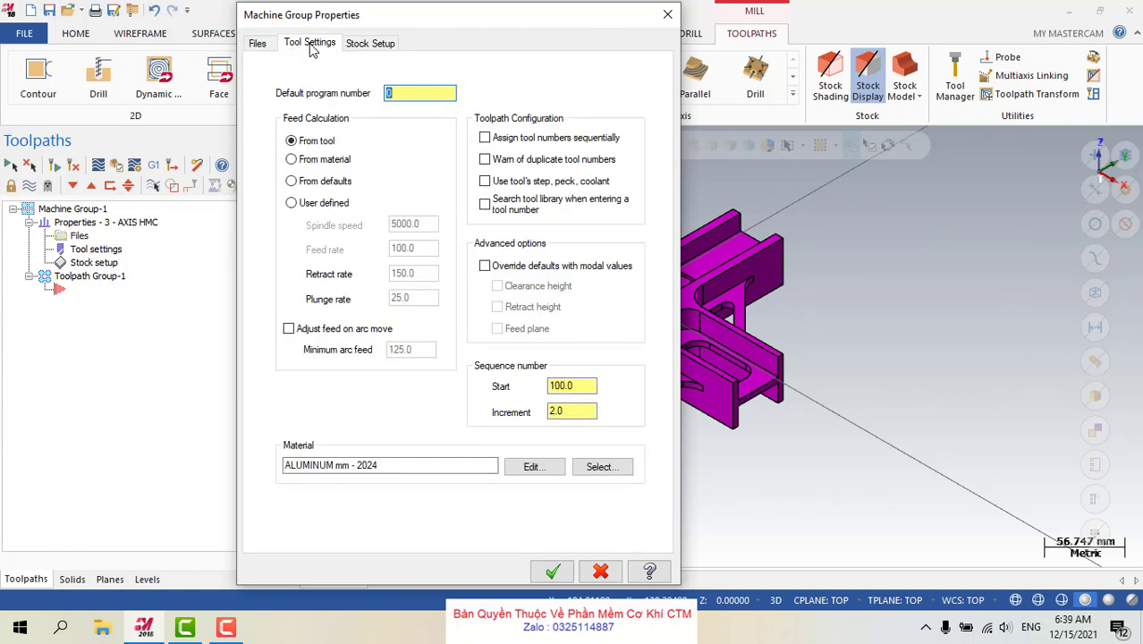
{"action": "left_click", "coordinate": [369, 44]}
{"action": "left_click", "coordinate": [310, 44]}
{"action": "left_click", "coordinate": [293, 204]}
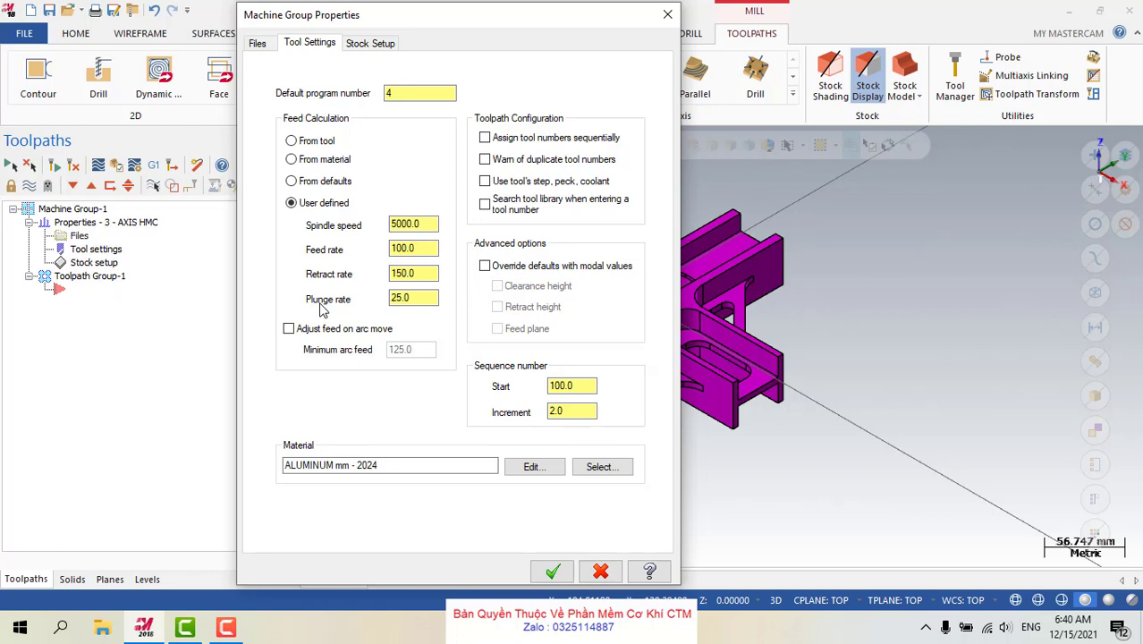
{"action": "double_click", "coordinate": [401, 298]}
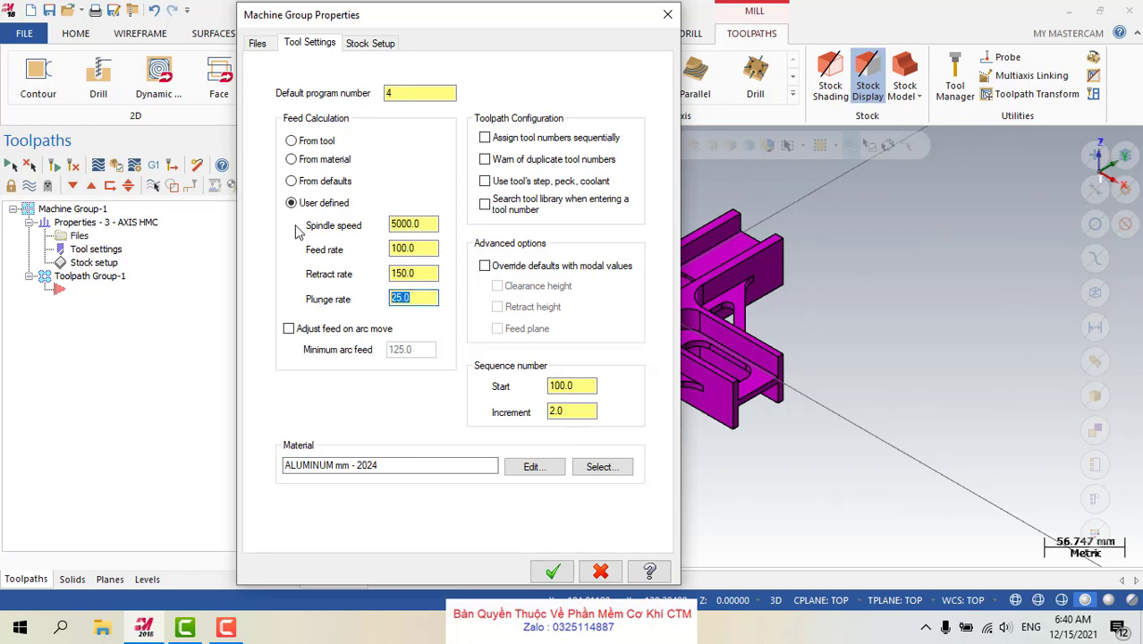
{"action": "left_click", "coordinate": [303, 145]}
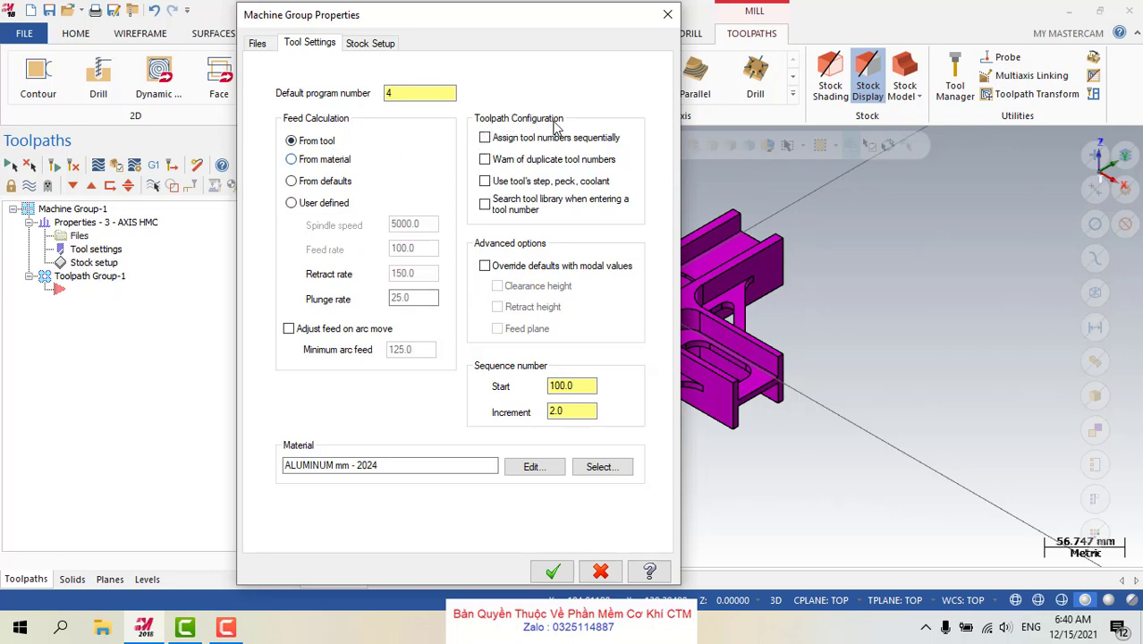
Enable sequential tool numbering, duplicate tool number warnings, and the modal override of default clearance and retract heights
{"action": "left_click", "coordinate": [485, 139]}
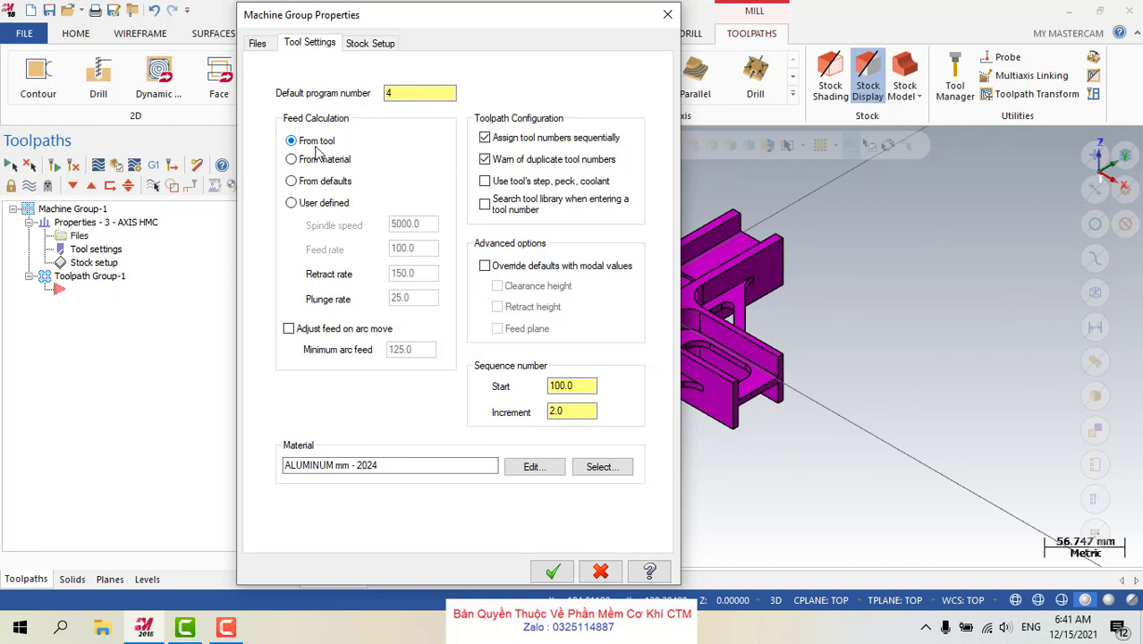
{"action": "left_click", "coordinate": [485, 269]}
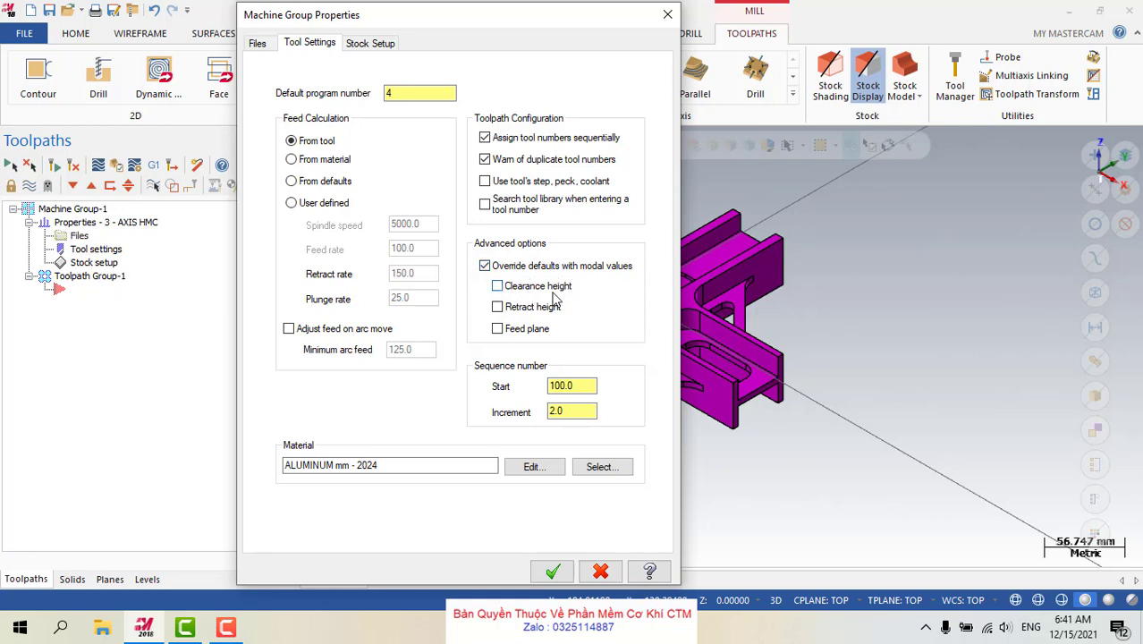
{"action": "left_click", "coordinate": [500, 288]}
{"action": "left_click", "coordinate": [554, 314]}
Set the sequence number start to 10 in the machine group's tool settings
{"action": "double_click", "coordinate": [562, 386]}
{"action": "key", "text": "Tab"}
{"action": "key", "text": "shift+Tab"}
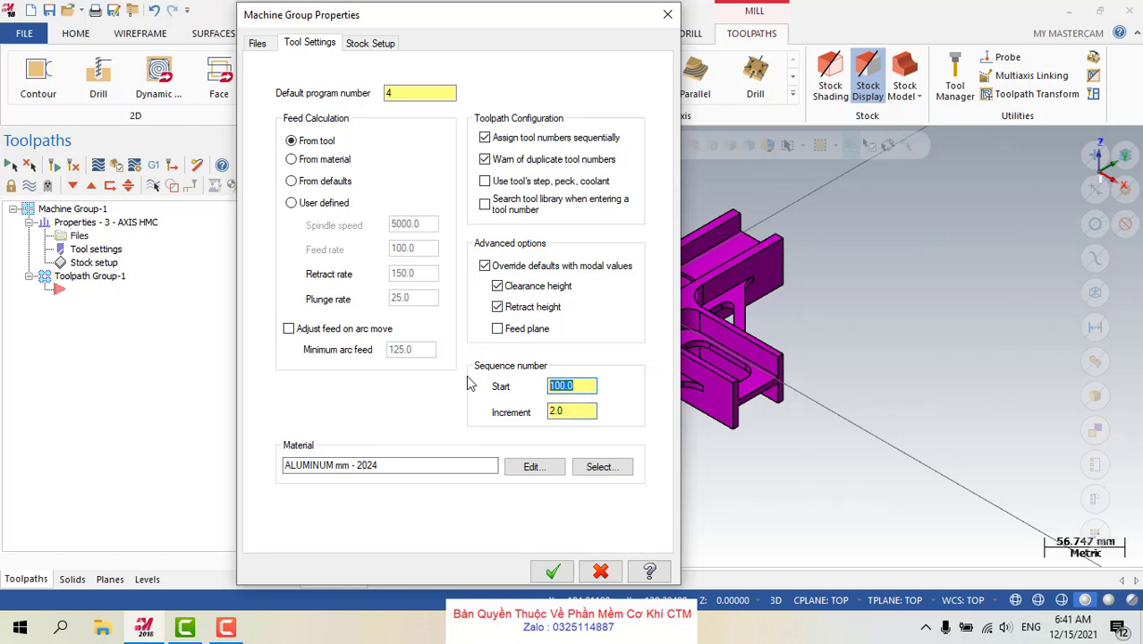
{"action": "type", "text": "10"}
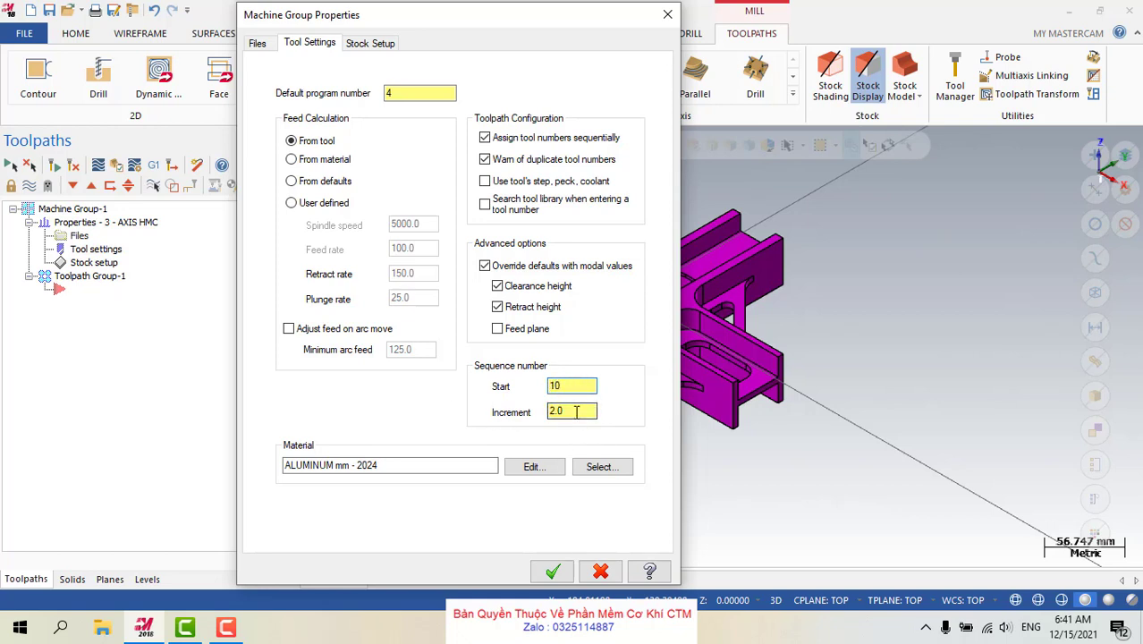
{"action": "key", "text": "Tab"}
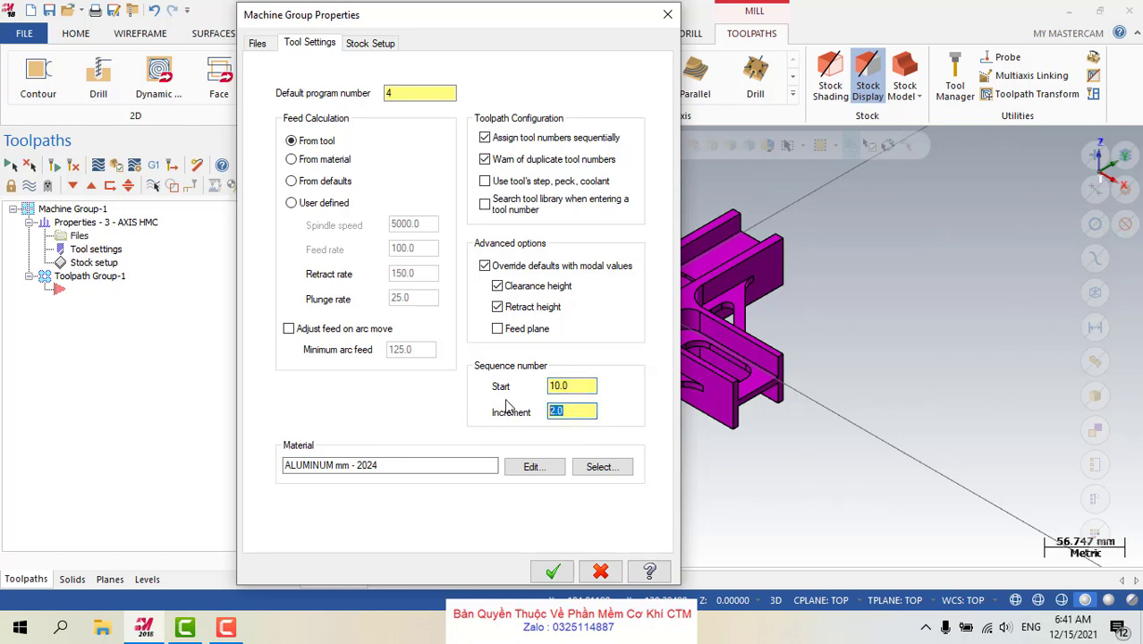
{"action": "key", "text": "shift+Tab"}
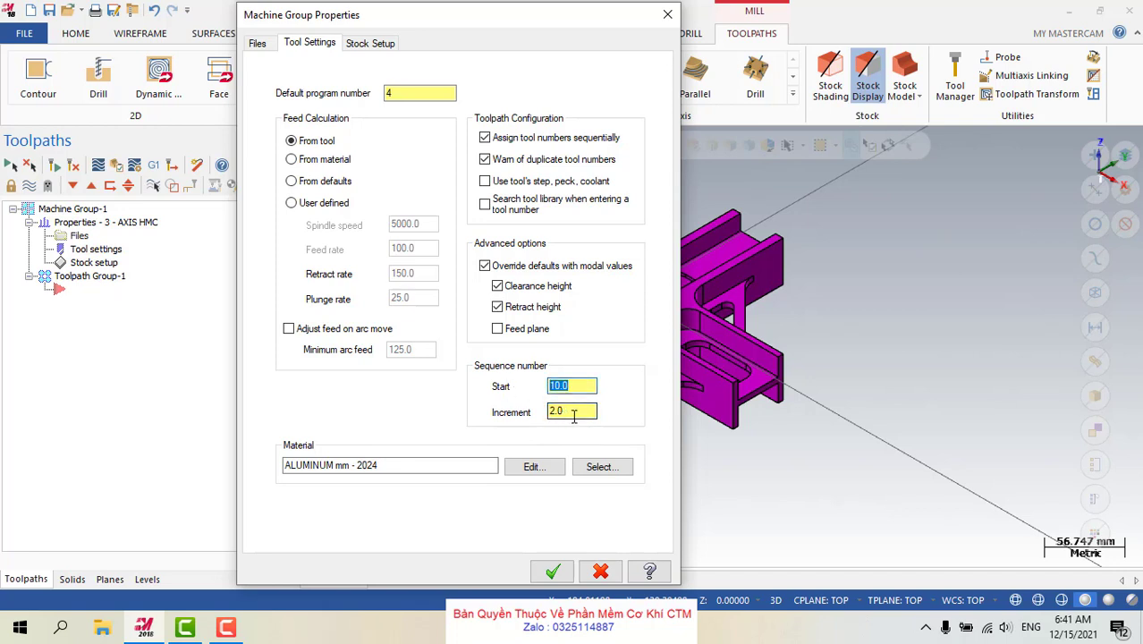
{"action": "key", "text": "Tab"}
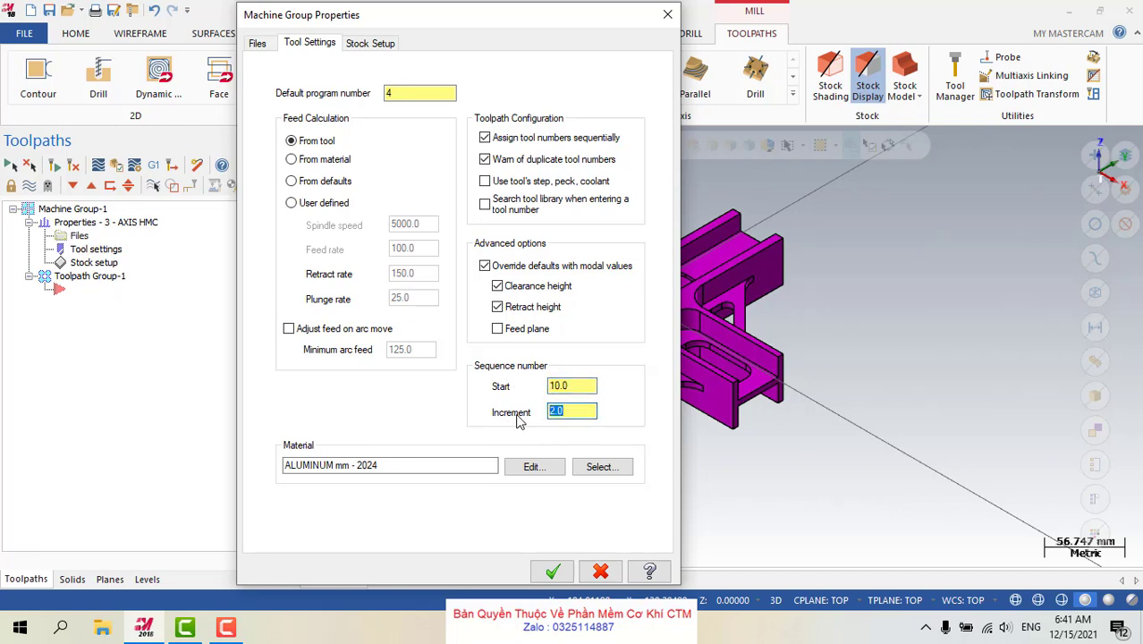
{"action": "key", "text": "shift+Tab"}
{"action": "key", "text": "Tab"}
{"action": "key", "text": "shift+Tab"}
{"action": "key", "text": "shift+Tab"}
{"action": "key", "text": "Tab"}
{"action": "key", "text": "shift+Tab"}
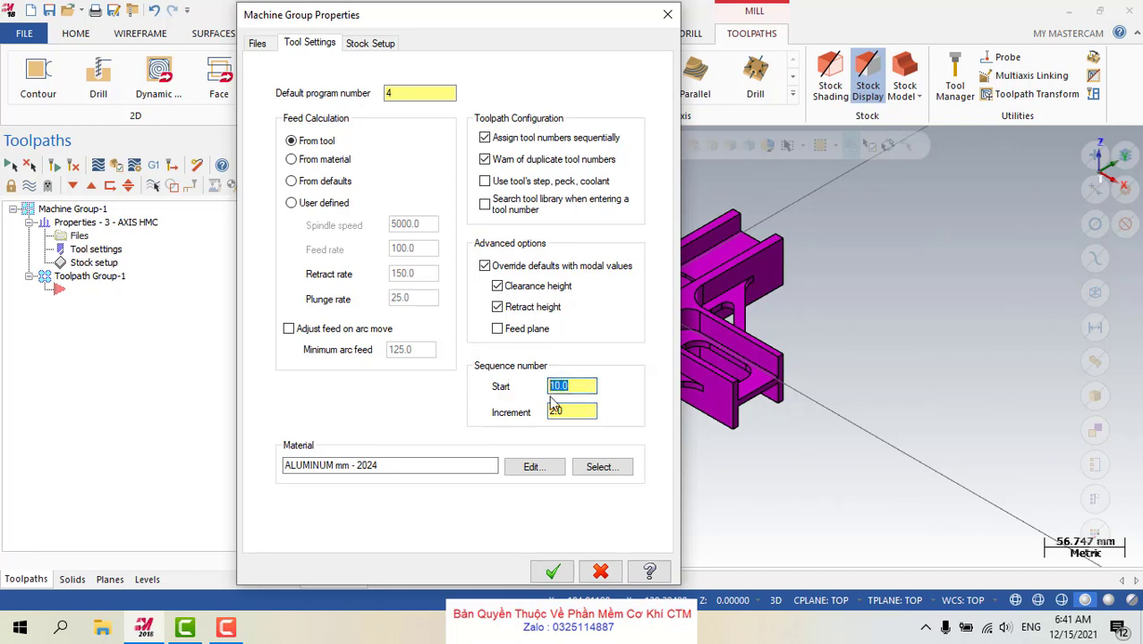
{"action": "key", "text": "Tab"}
{"action": "key", "text": "shift+Tab"}
{"action": "key", "text": "Tab"}
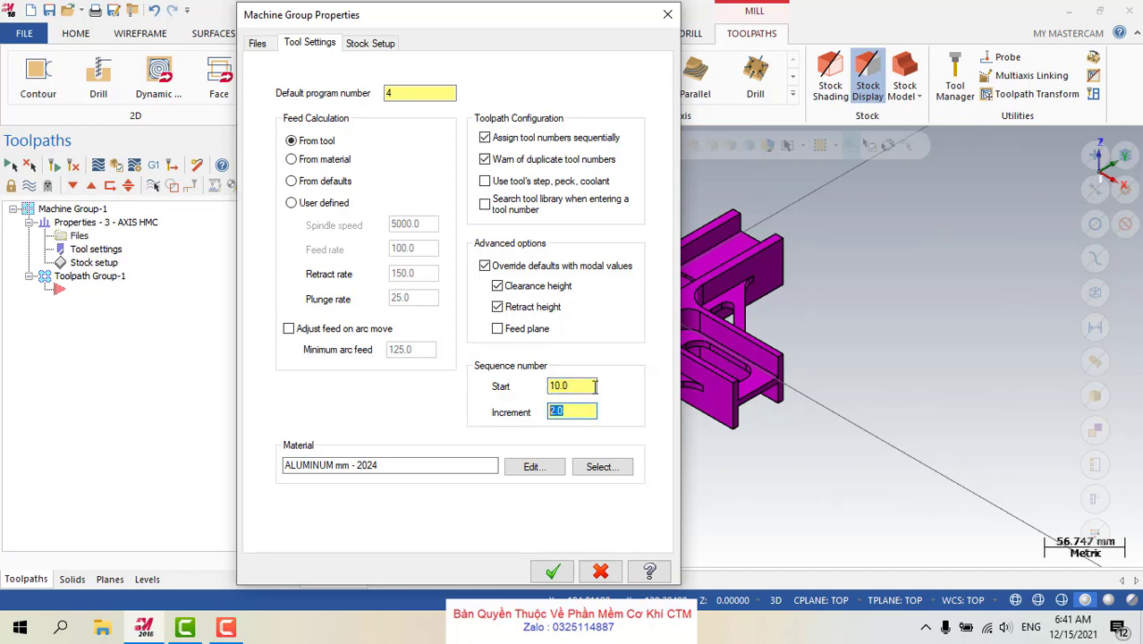
{"action": "key", "text": "shift+Tab"}
{"action": "key", "text": "Tab"}
{"action": "key", "text": "shift+Tab"}
{"action": "key", "text": "End"}
{"action": "key", "text": "Tab"}
{"action": "key", "text": "shift+Tab"}
{"action": "key", "text": "Tab"}
{"action": "key", "text": "shift+Tab"}
{"action": "key", "text": "Tab"}
{"action": "key", "text": "shift+Tab"}
{"action": "key", "text": "Tab"}
{"action": "key", "text": "shift+Tab"}
{"action": "key", "text": "Tab"}
{"action": "key", "text": "shift+Tab"}
{"action": "key", "text": "Tab"}
{"action": "key", "text": "shift+Tab"}
{"action": "key", "text": "Tab"}
{"action": "key", "text": "shift+Tab"}
{"action": "key", "text": "Tab"}
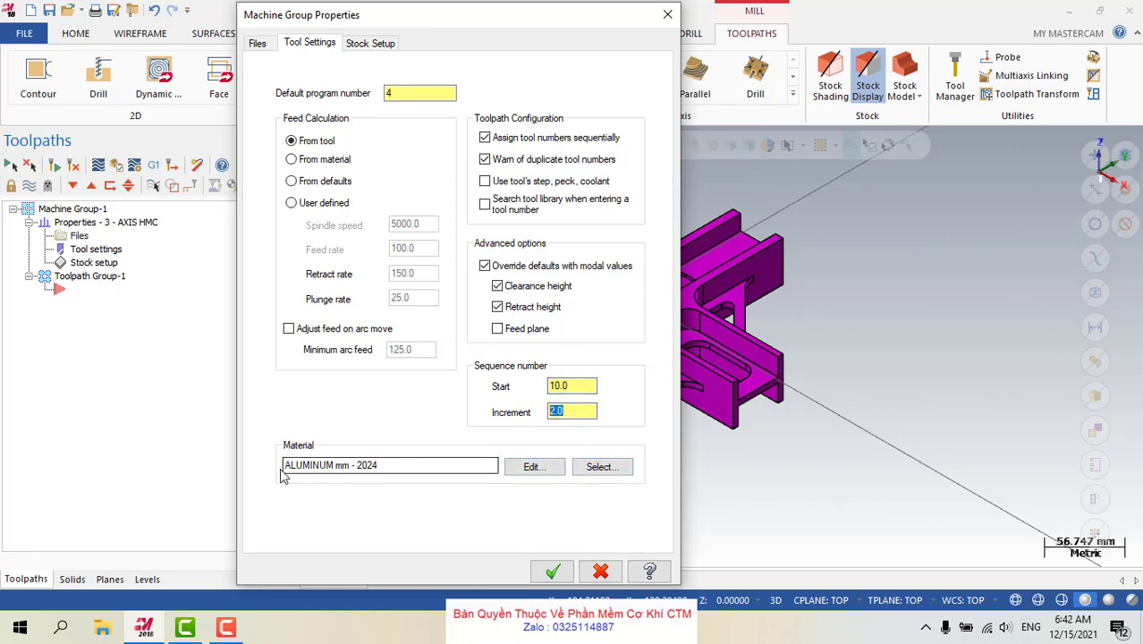
Review the material definition of ALUMINUM mm - 2024 and close it without editing
{"action": "left_click", "coordinate": [534, 467]}
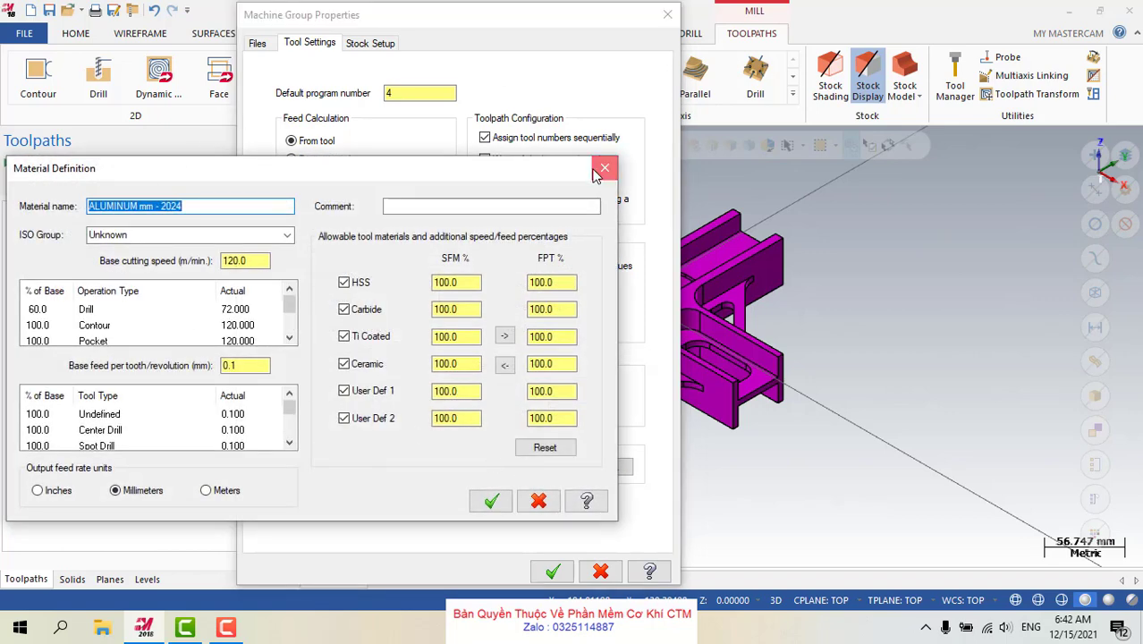
{"action": "left_click", "coordinate": [601, 170]}
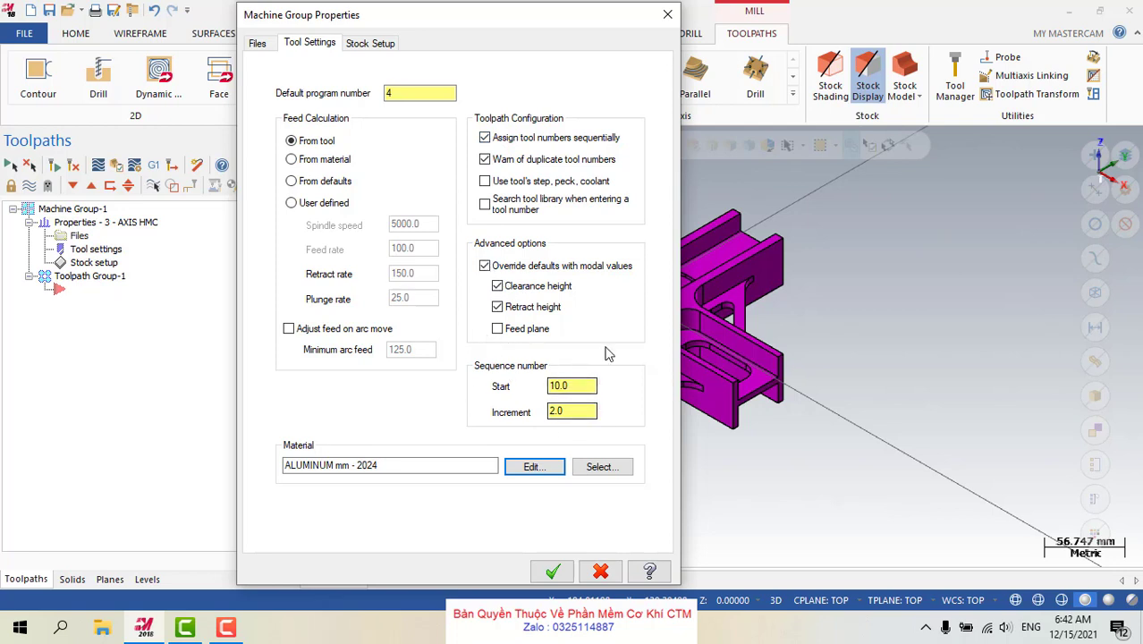
Choose Top as the stock plane in the machine group's stock setup
{"action": "left_click", "coordinate": [371, 44]}
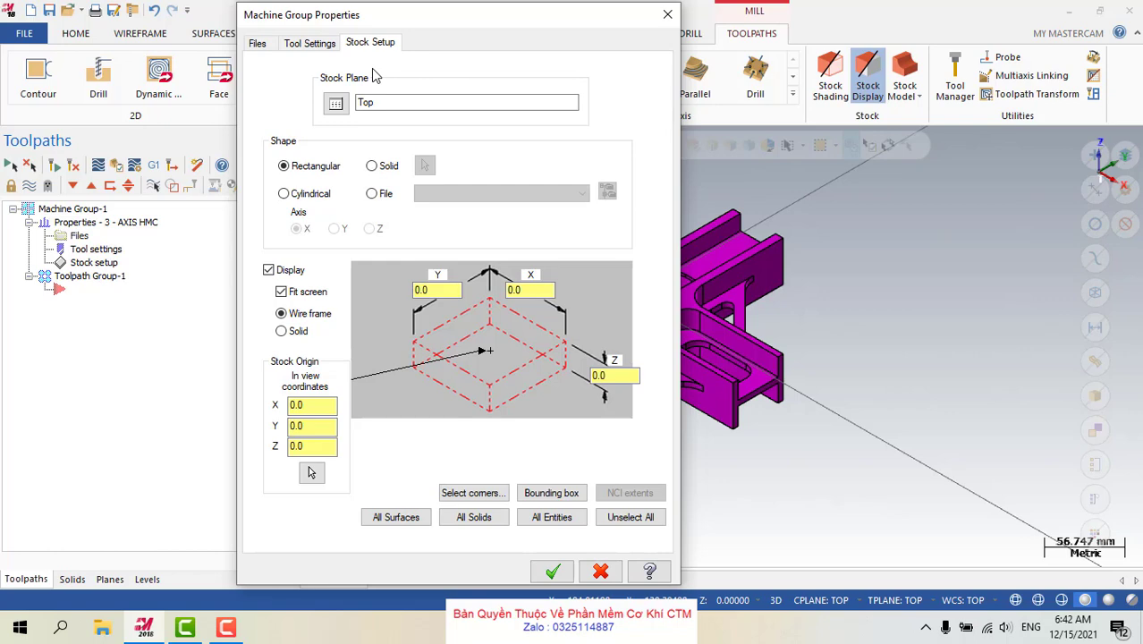
{"action": "double_click", "coordinate": [363, 102]}
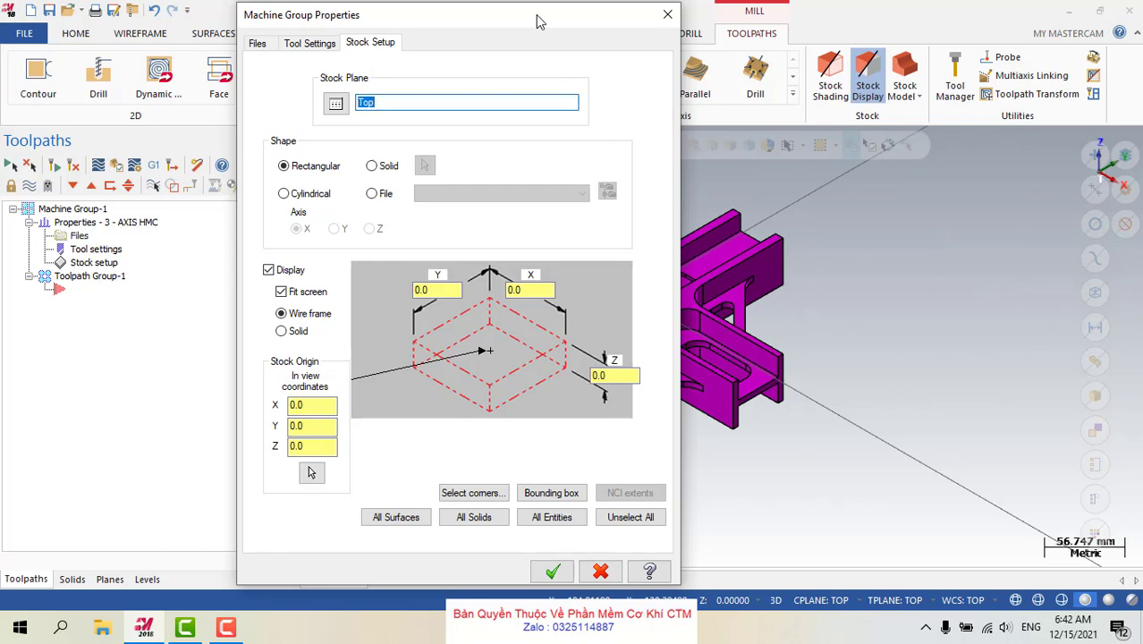
{"action": "left_click_drag", "start_coordinate": [537, 16], "coordinate": [404, 9]}
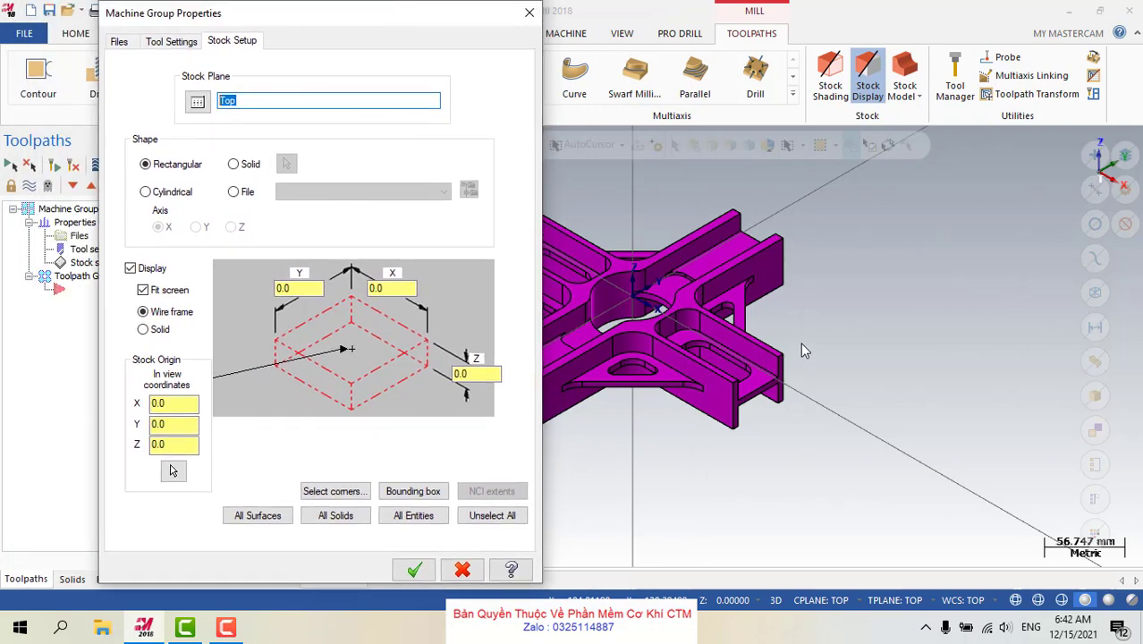
{"action": "left_click", "coordinate": [197, 102]}
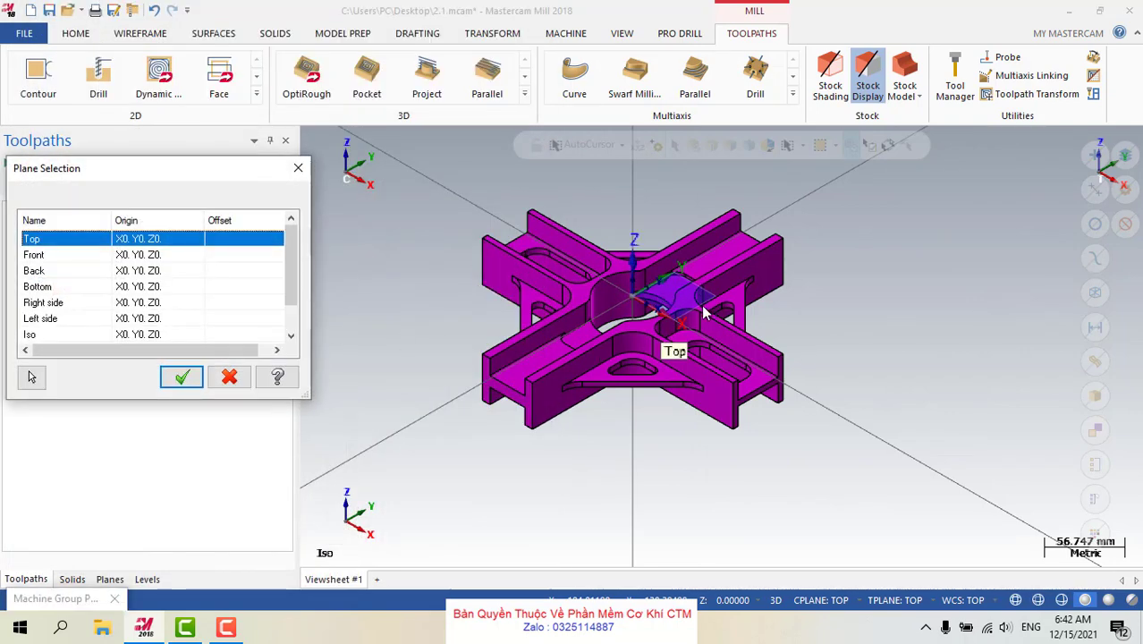
{"action": "scroll", "coordinate": [52, 300], "scroll_direction": "down", "scroll_amount": 1}
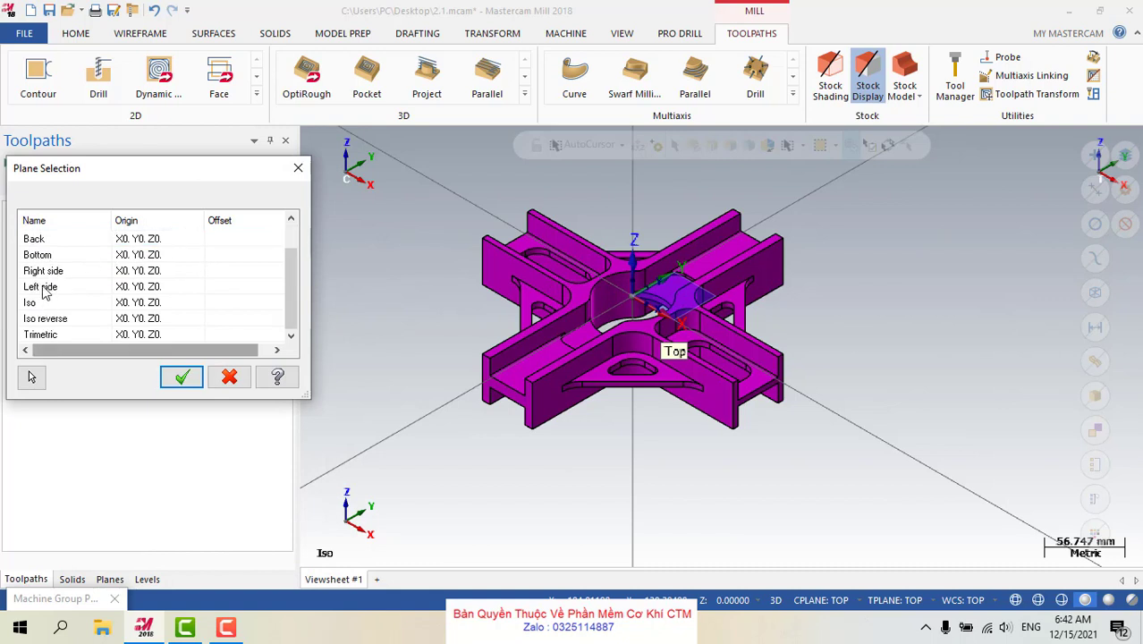
{"action": "scroll", "coordinate": [48, 273], "scroll_direction": "up", "scroll_amount": 1}
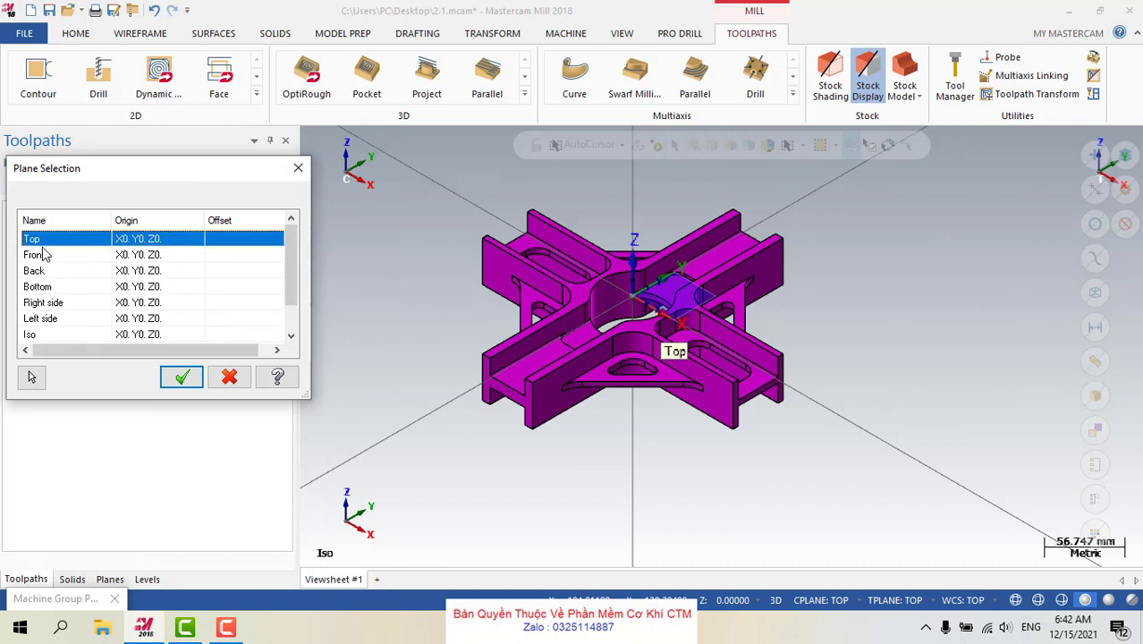
{"action": "left_click", "coordinate": [184, 378]}
{"action": "double_click", "coordinate": [245, 95]}
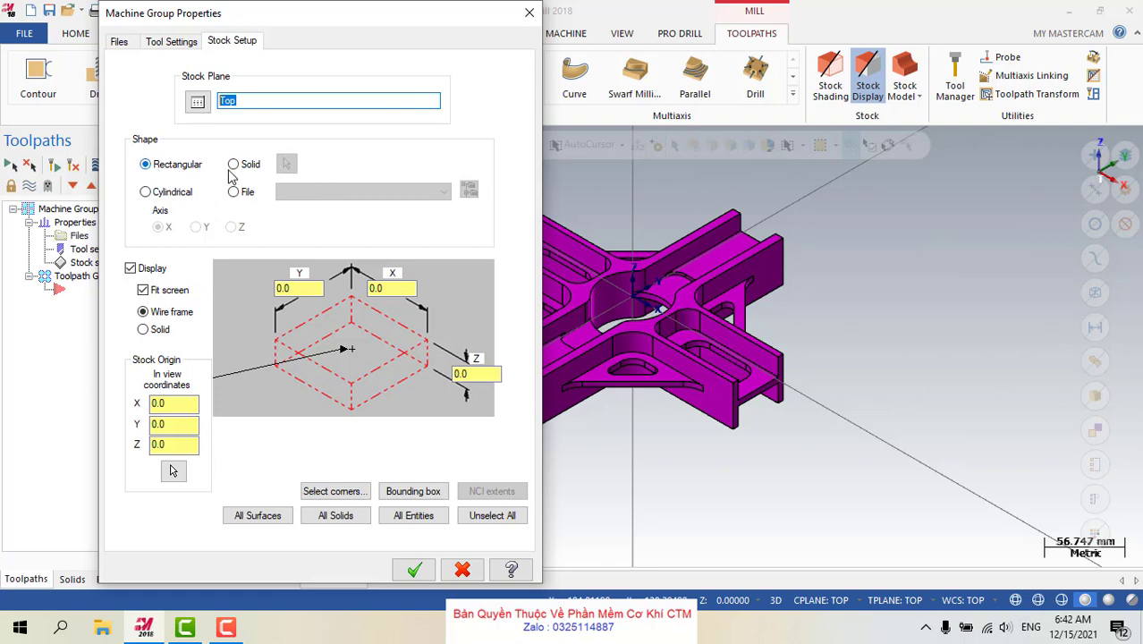
Compare the cylindrical, solid and file stock shapes, and browse for an STL stock file without opening one
{"action": "left_click", "coordinate": [154, 194]}
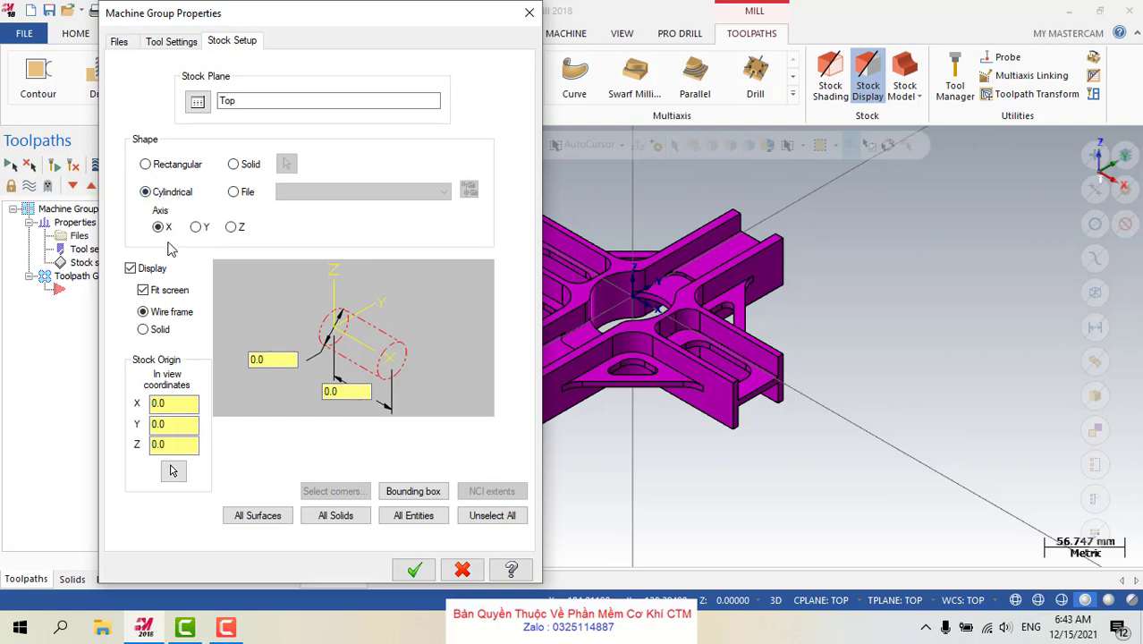
{"action": "left_click", "coordinate": [245, 170]}
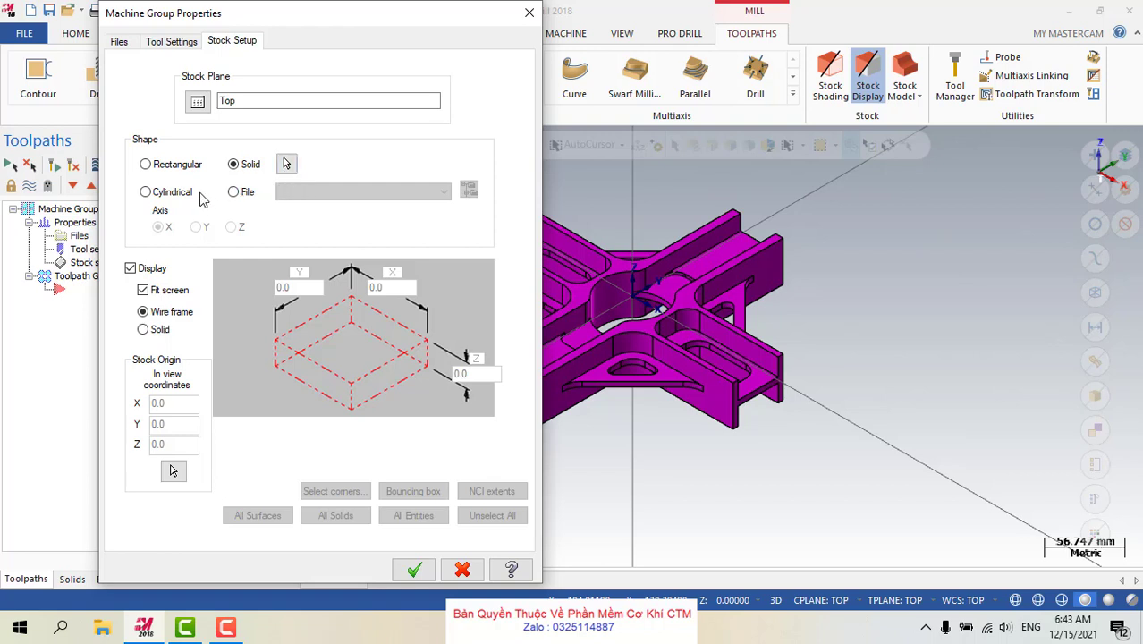
{"action": "left_click", "coordinate": [235, 195]}
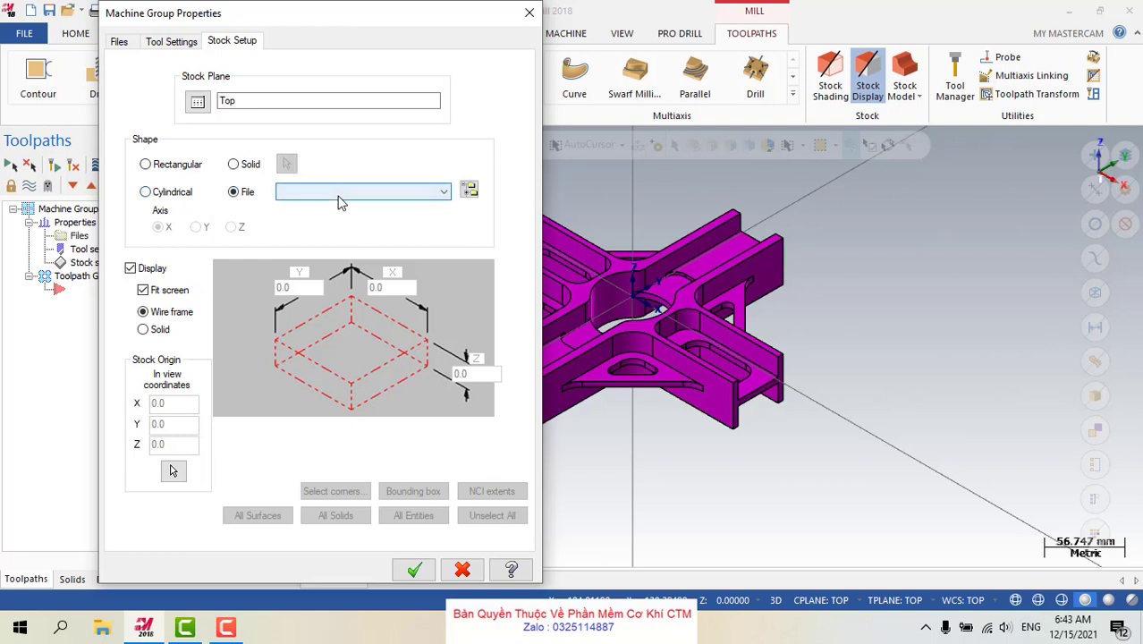
{"action": "left_click", "coordinate": [398, 195]}
{"action": "left_click", "coordinate": [398, 197]}
{"action": "left_click", "coordinate": [467, 192]}
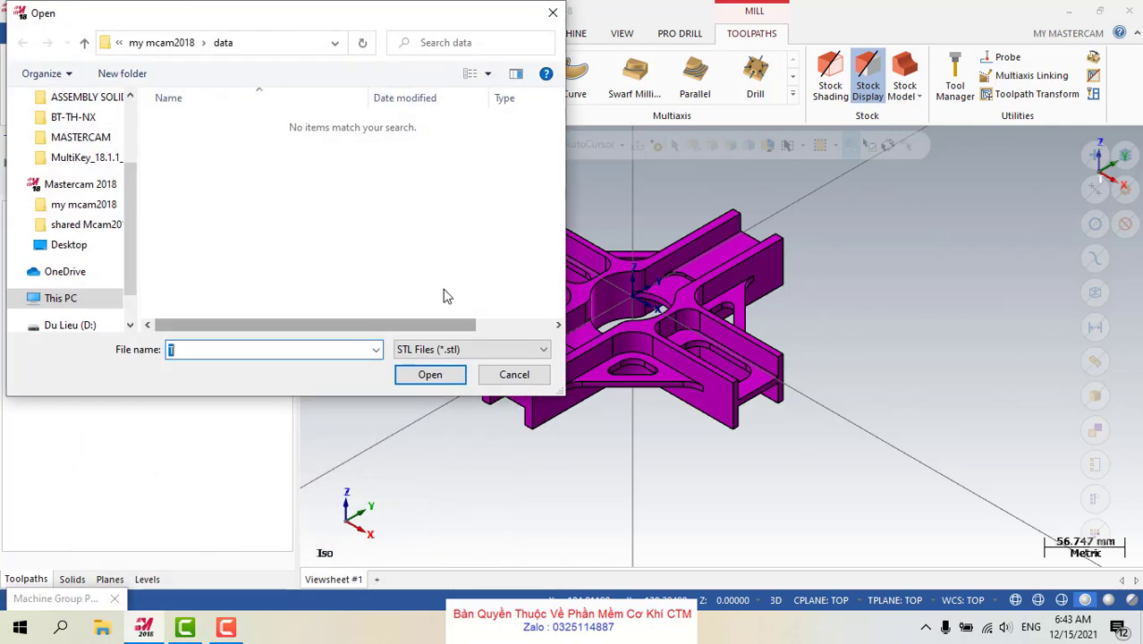
{"action": "left_click", "coordinate": [551, 11]}
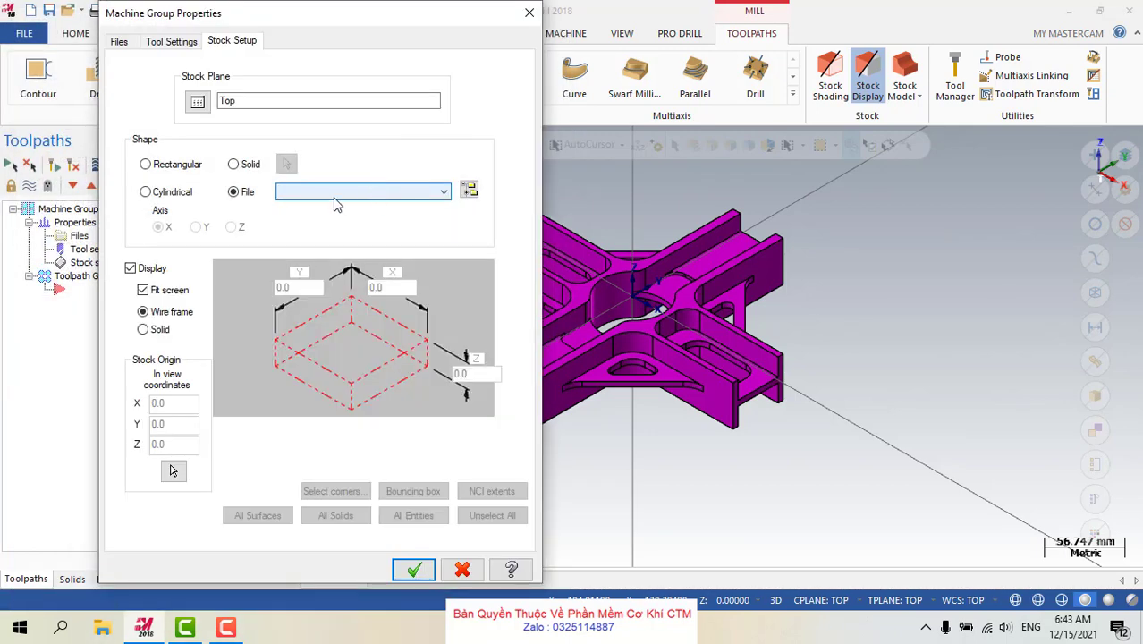